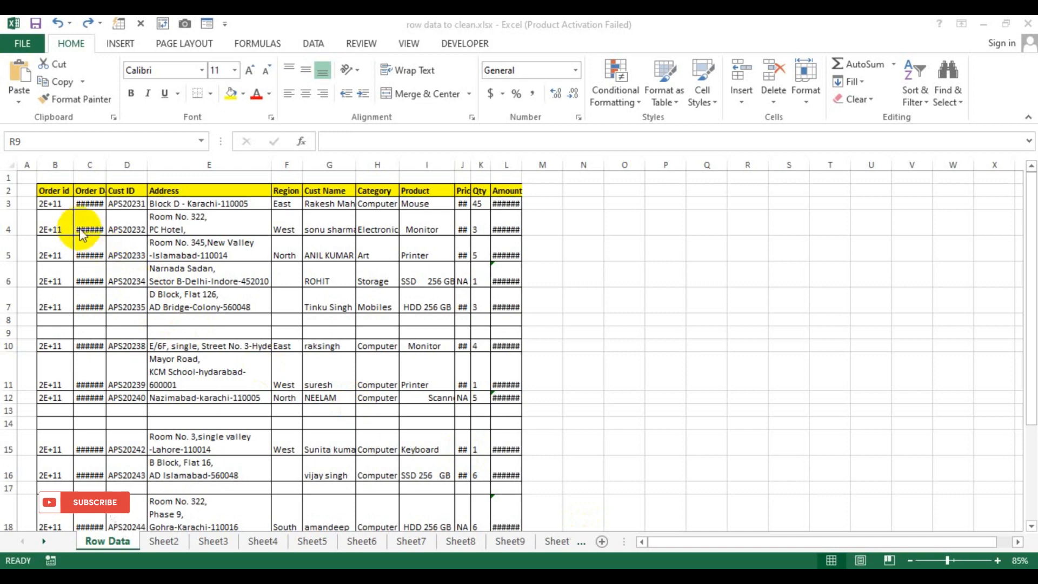
left_click(127, 236)
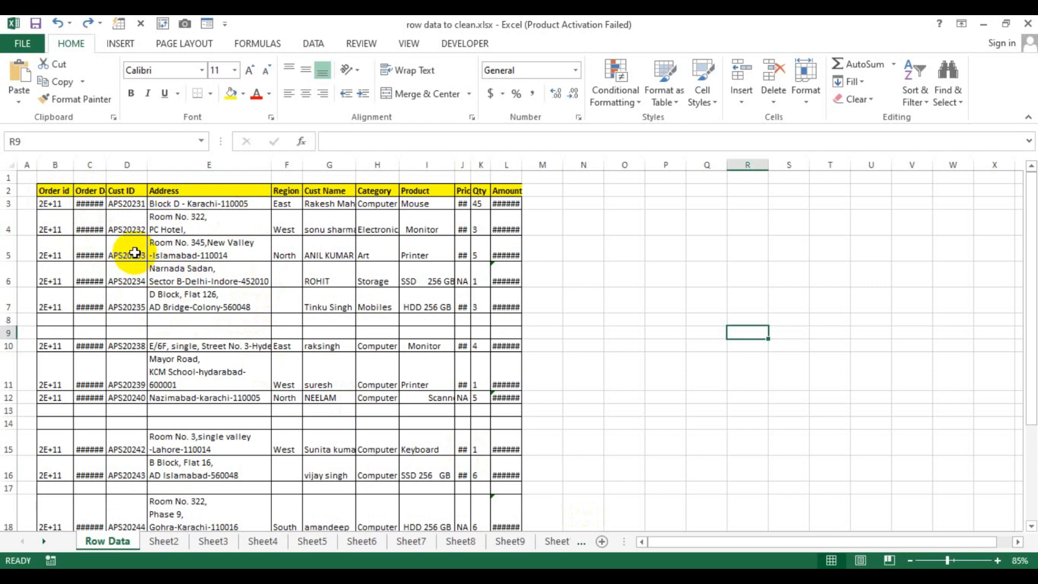
left_click(198, 268)
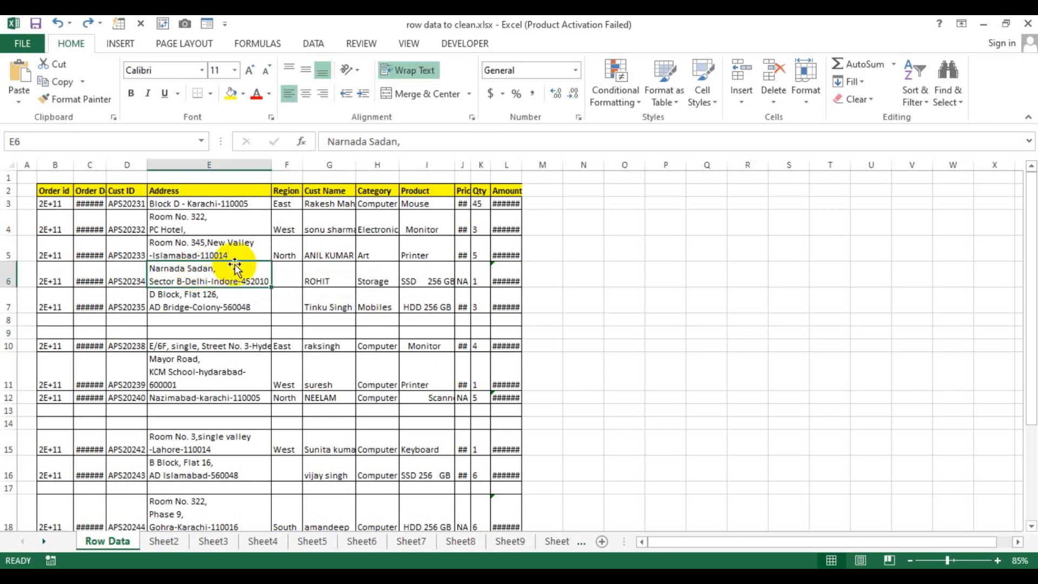
left_click(87, 164)
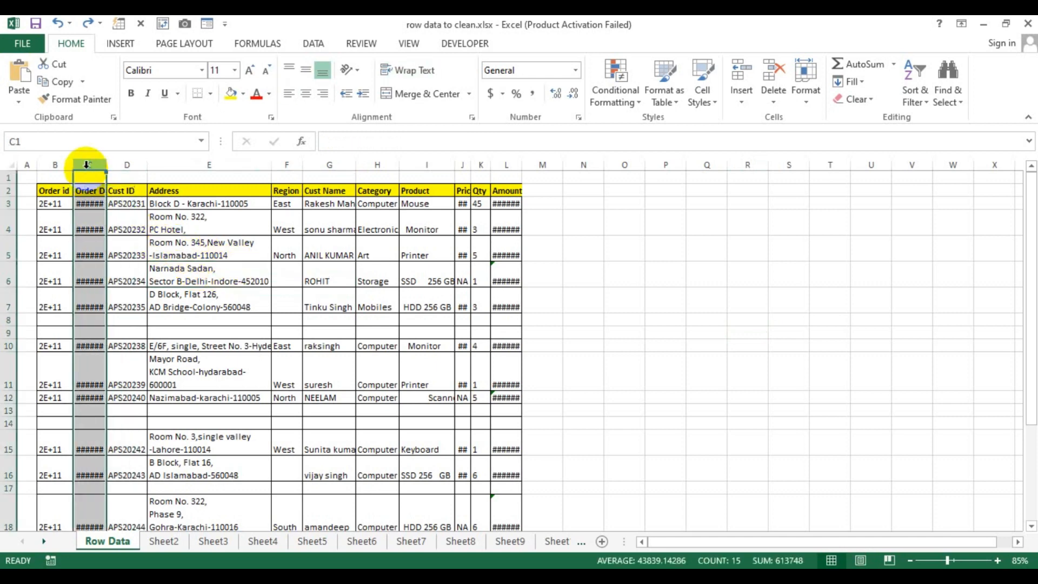
left_click(463, 164)
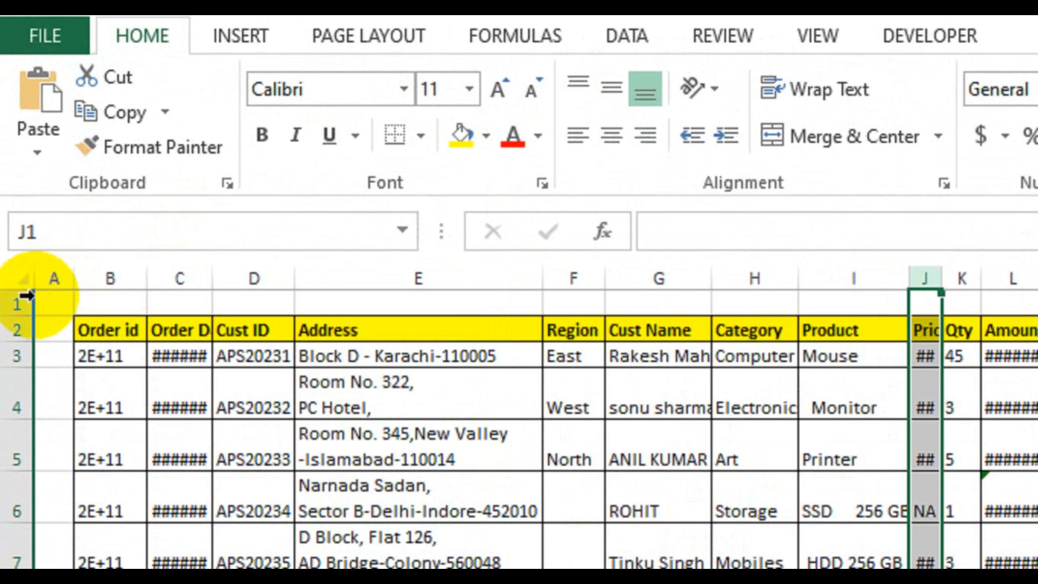
AutoFit the width of every column on the Row Data sheet to its contents.
left_click(21, 279)
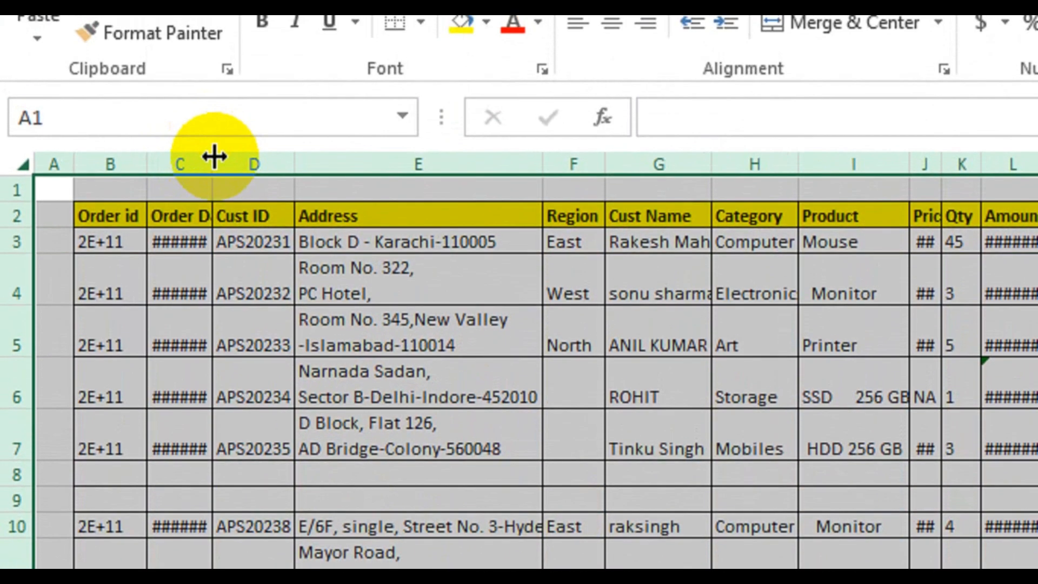
double_click(213, 157)
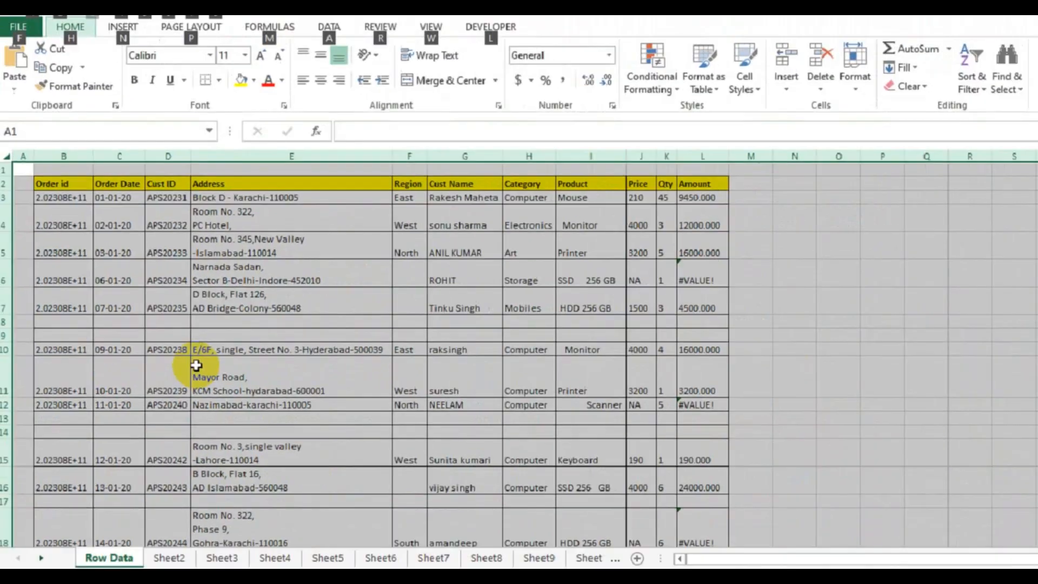
left_click(303, 431)
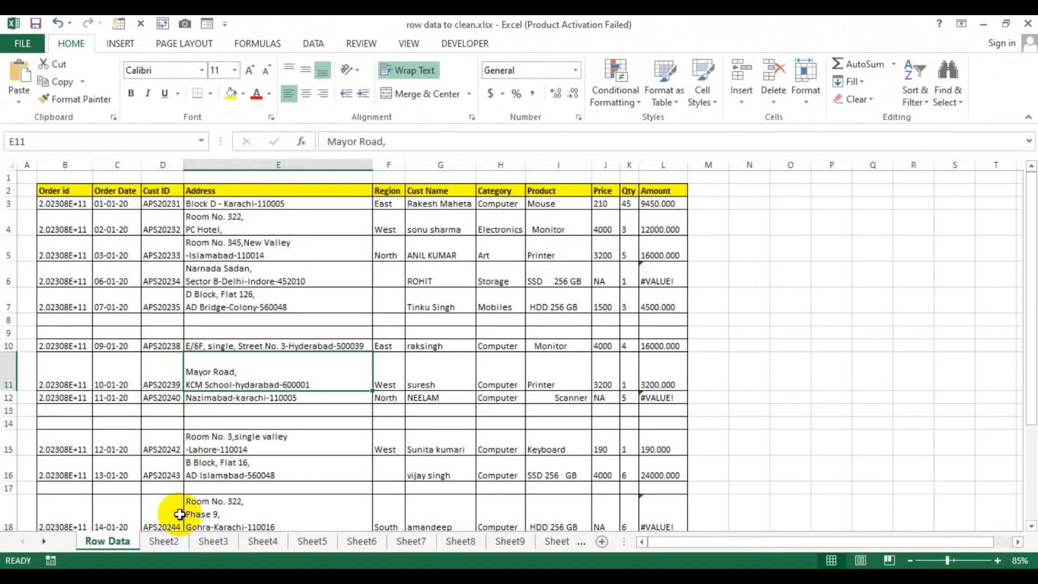
On Sheet2, AutoFit the widths of the Order Date, Price, Amount and Order id columns.
left_click(162, 540)
left_click(227, 301)
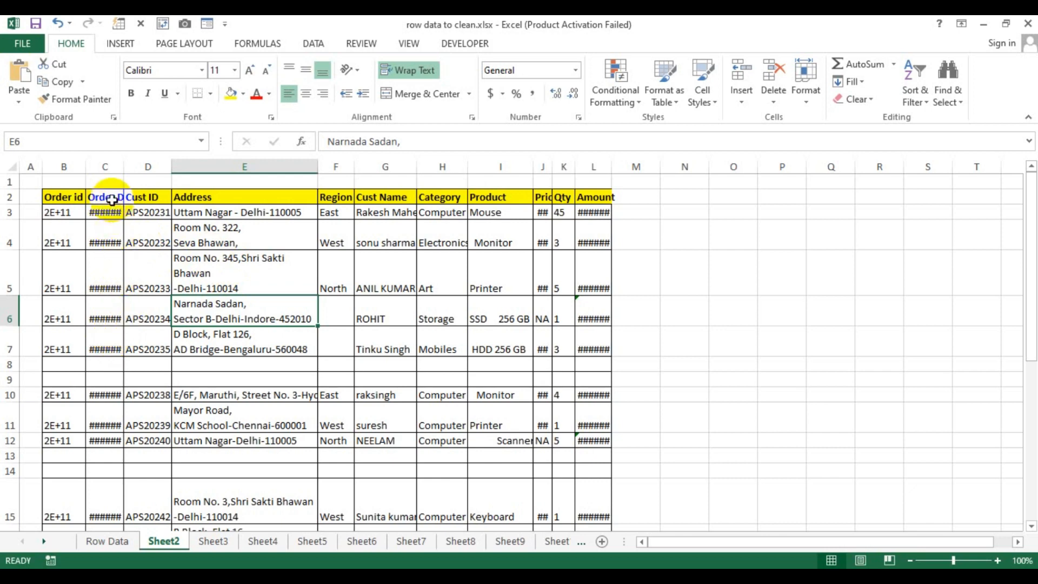
double_click(122, 162)
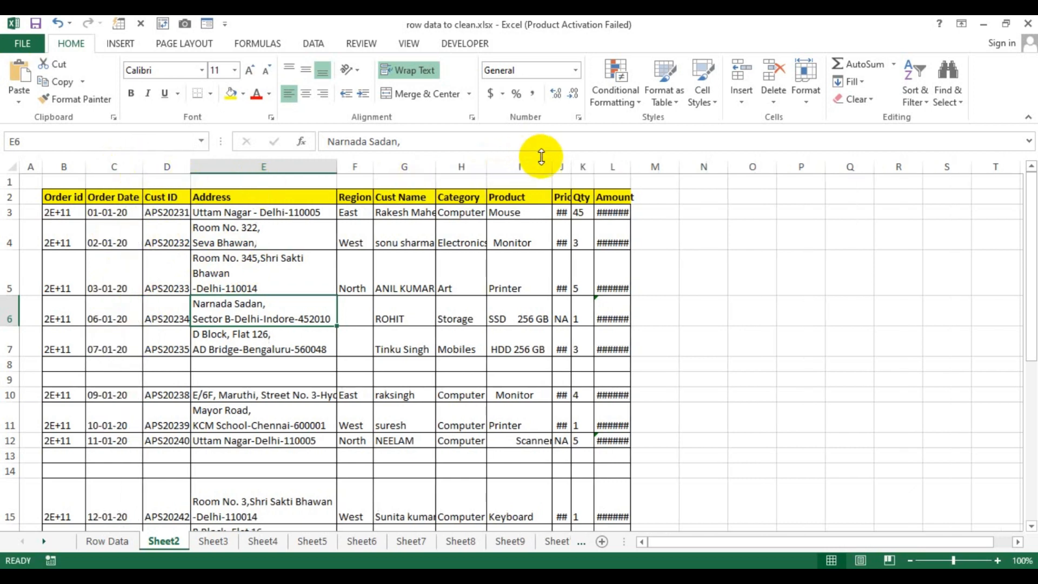
double_click(571, 165)
double_click(647, 168)
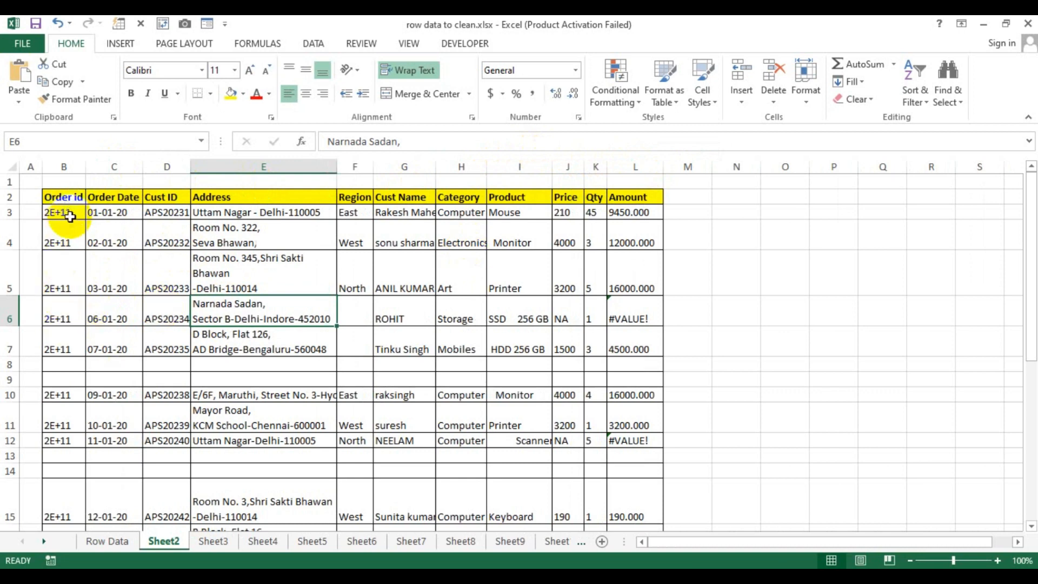
left_click_drag(70, 211, 69, 340)
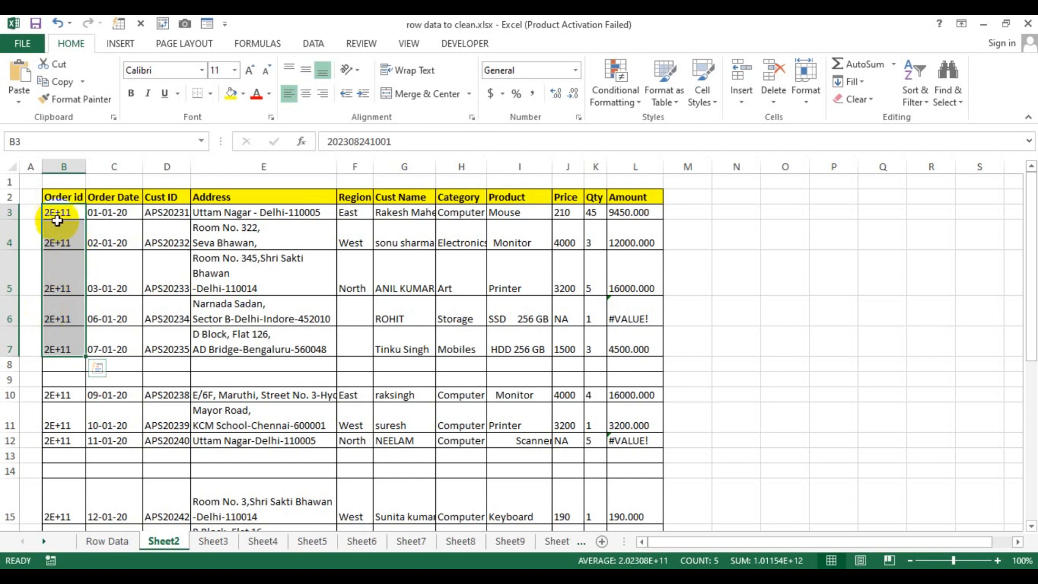
double_click(86, 167)
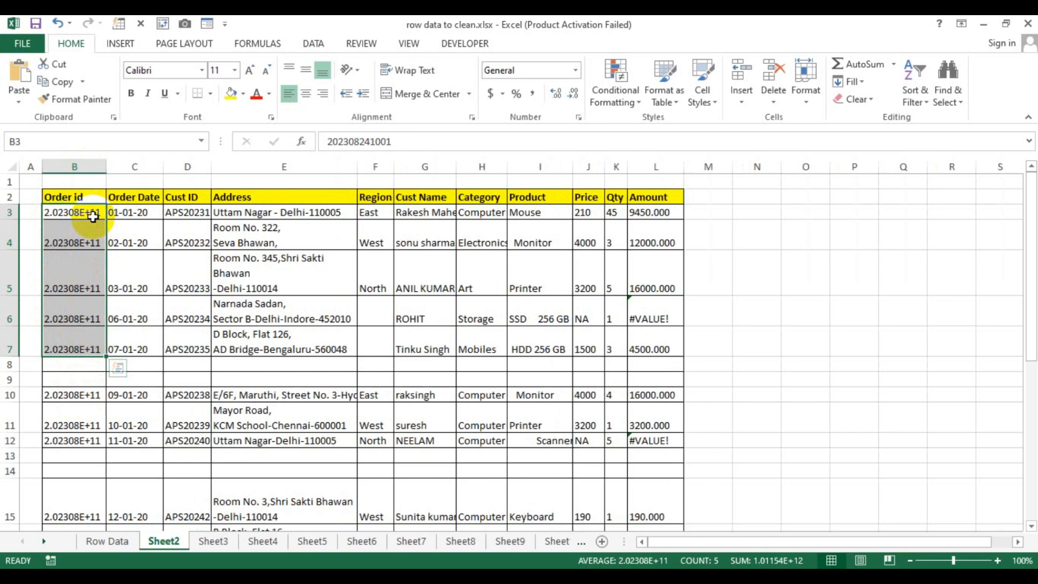
Format the Order id values in B3:B22 as Number with 0 decimal places.
left_click_drag(90, 213, 93, 491)
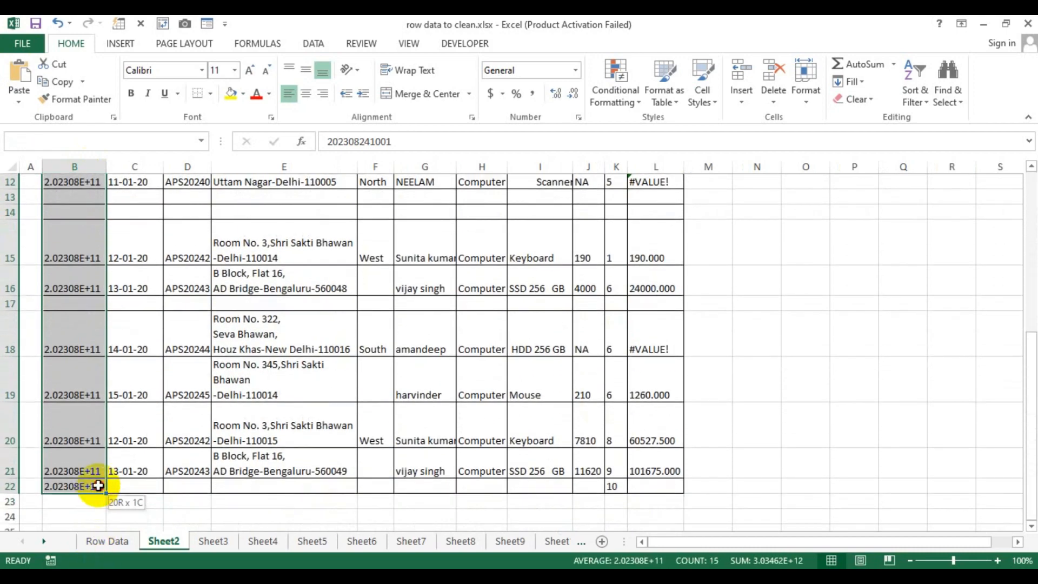
scroll(138, 386, "up", 3)
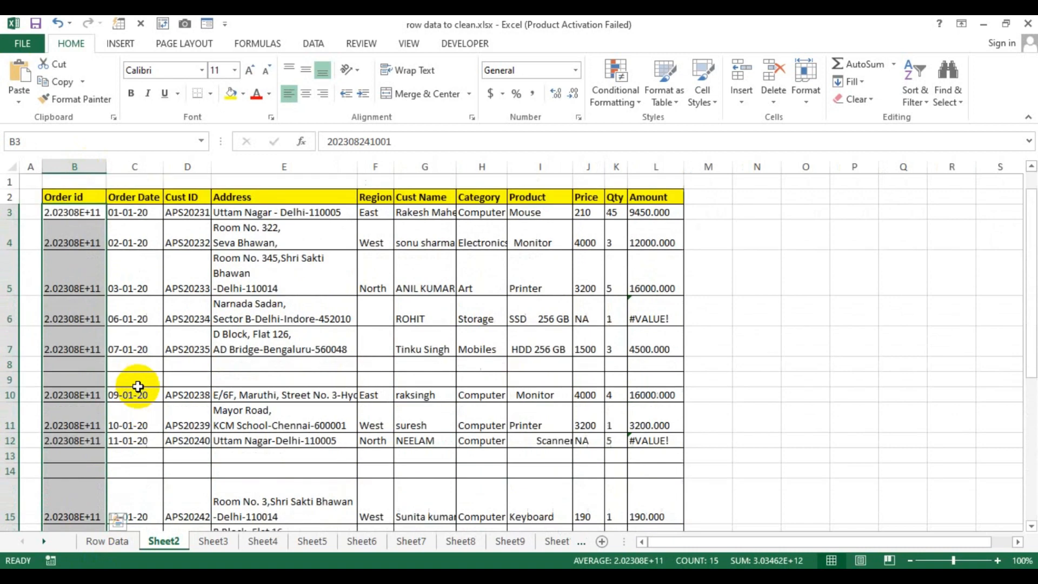
right_click(83, 244)
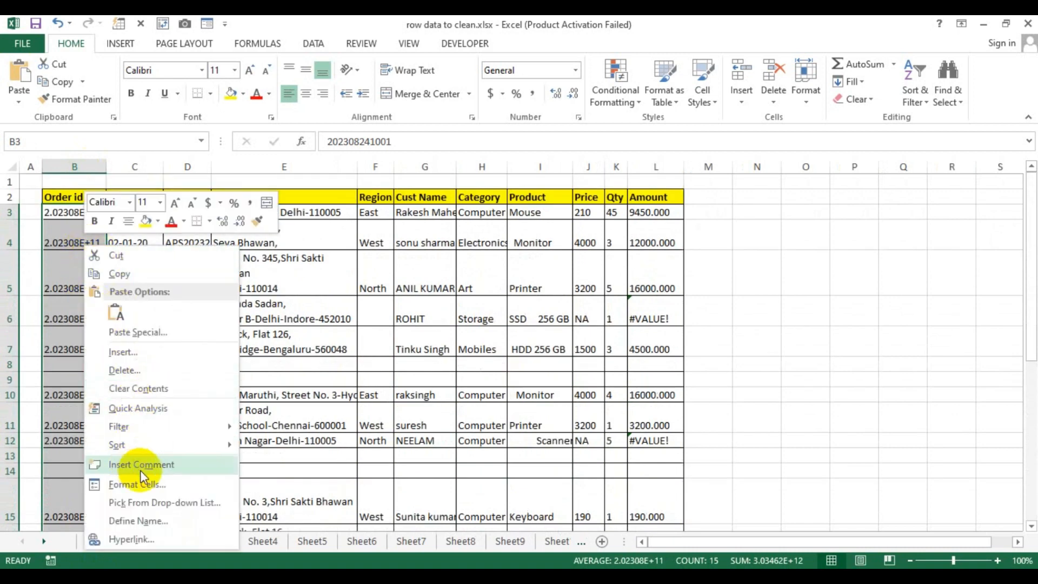
left_click(162, 485)
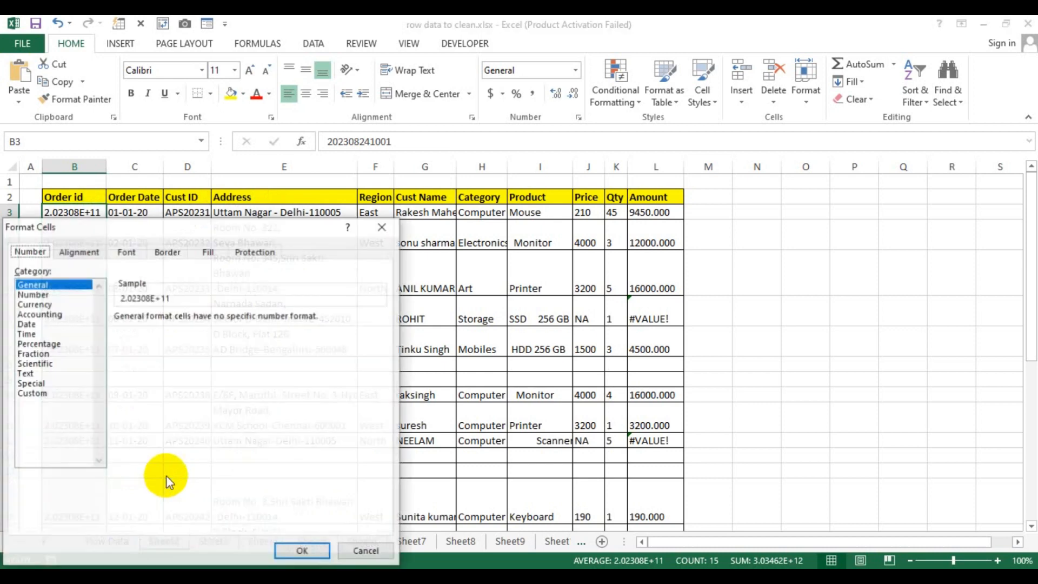
left_click_drag(220, 222, 443, 137)
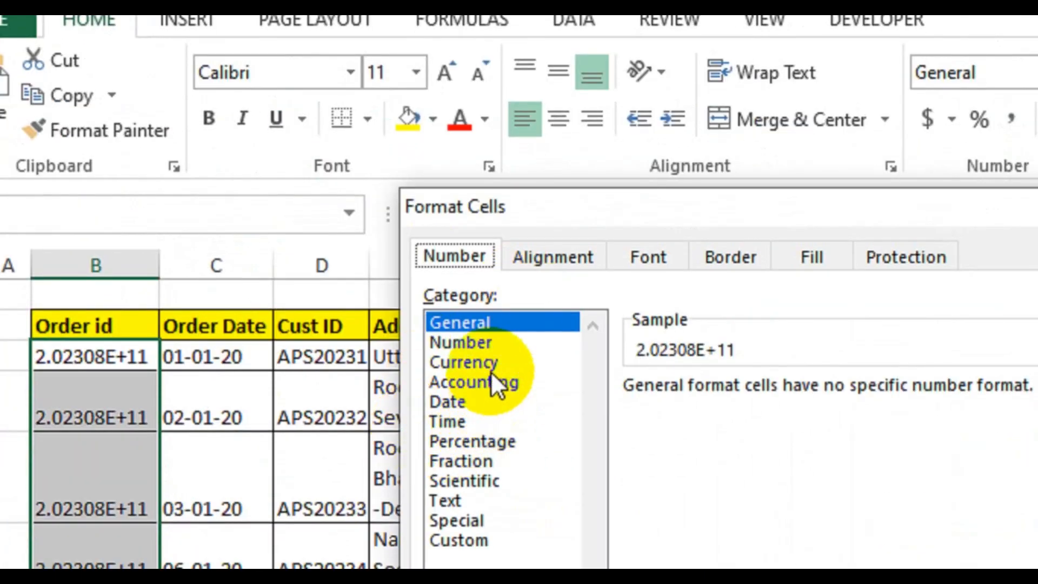
left_click(484, 349)
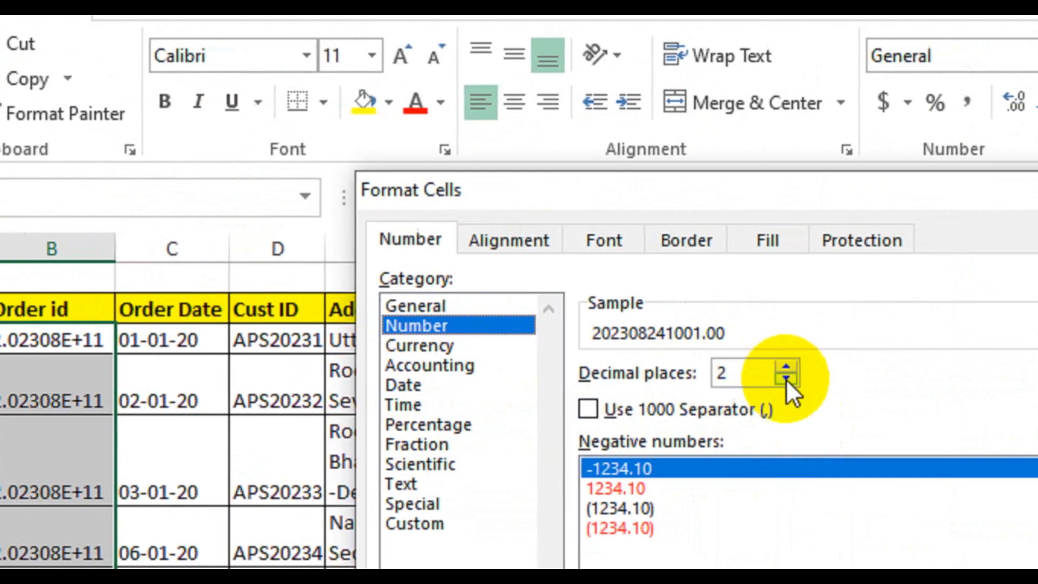
left_click(813, 378)
left_click(813, 377)
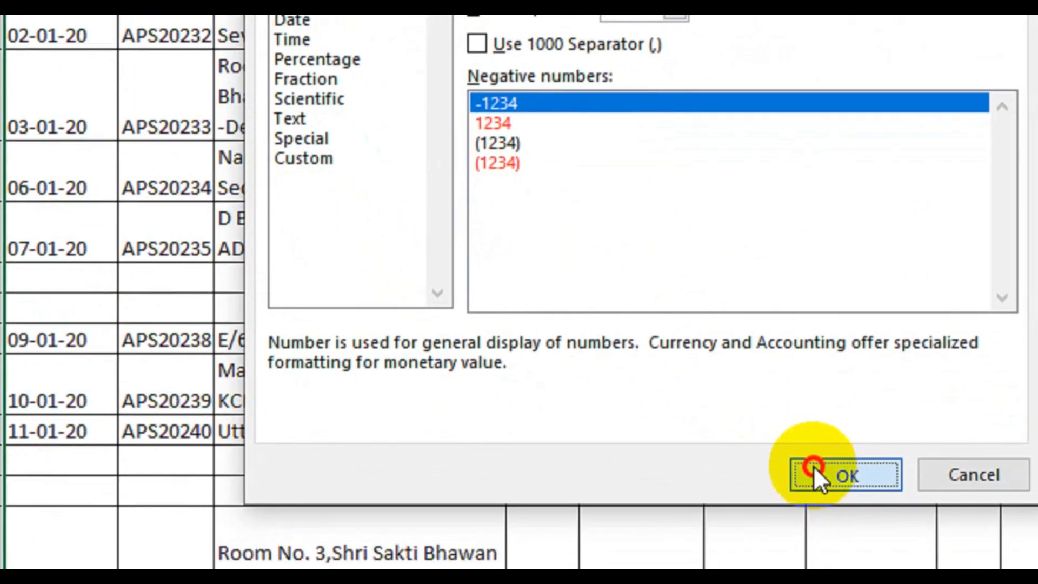
left_click(819, 468)
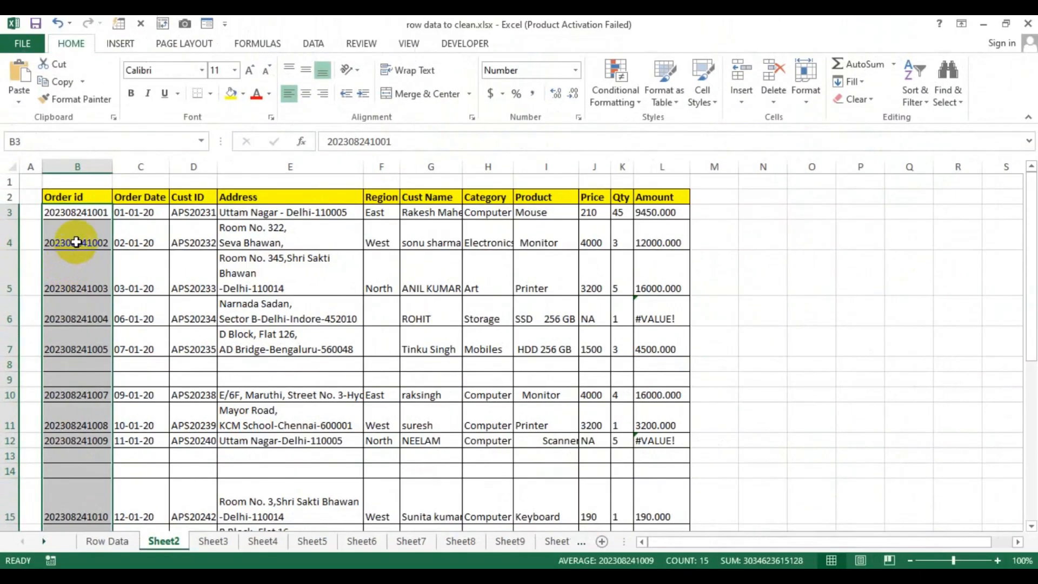
left_click(130, 269)
On Sheet3, AutoFit the width of the Address column.
left_click(210, 540)
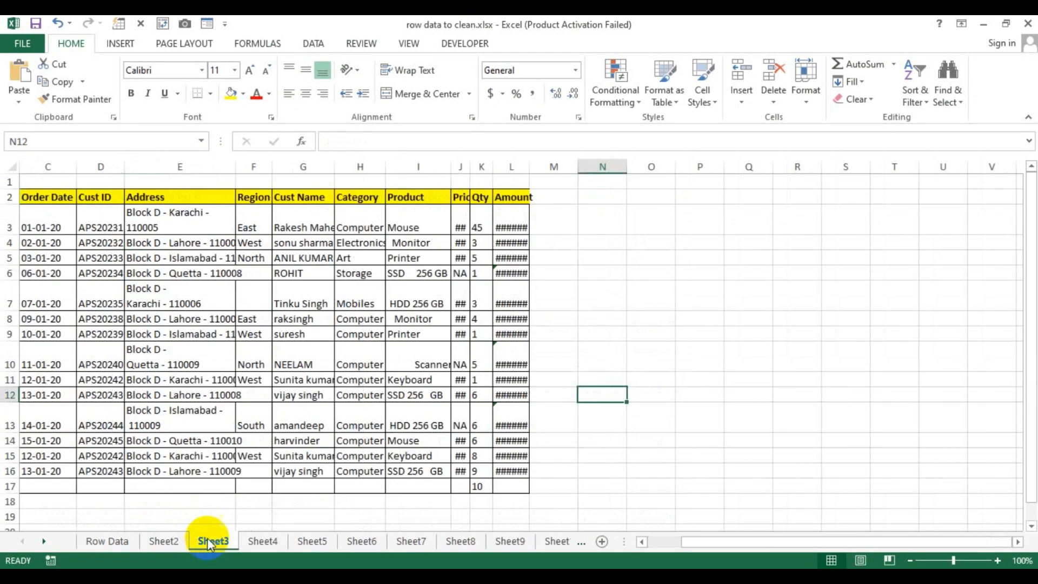
left_click(179, 347)
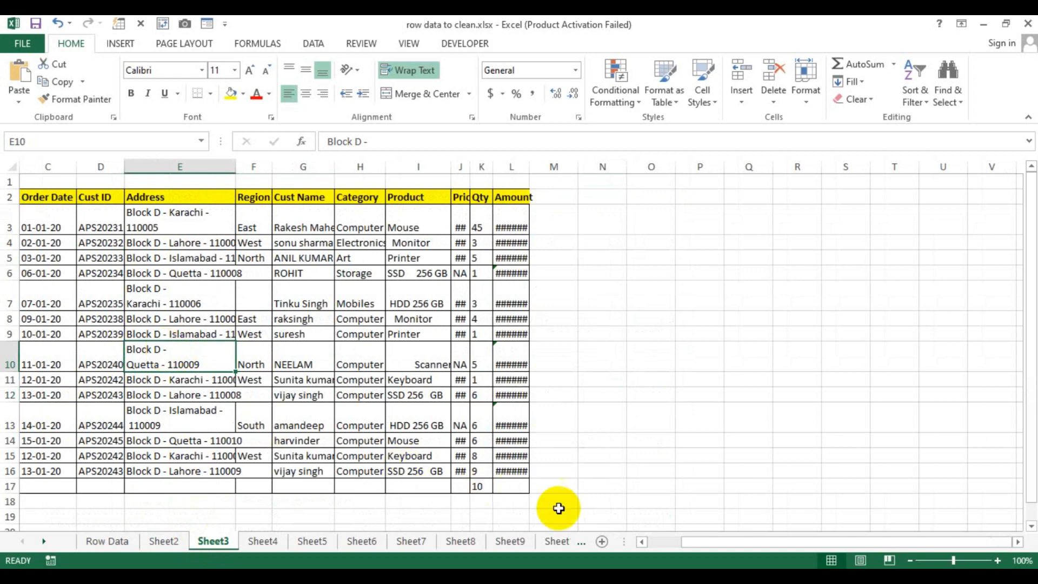
left_click_drag(702, 543, 656, 540)
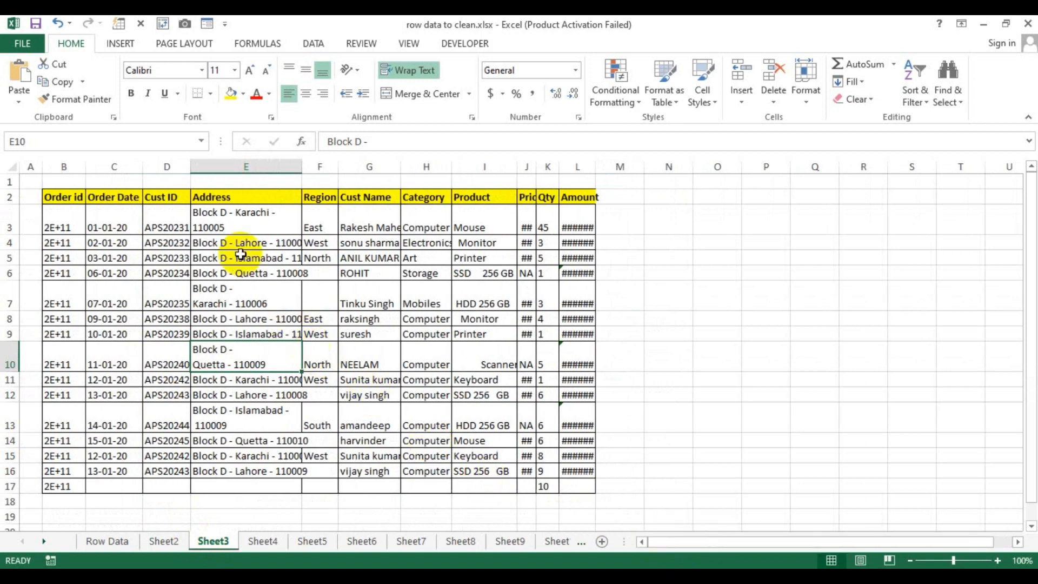
left_click_drag(243, 220, 251, 366)
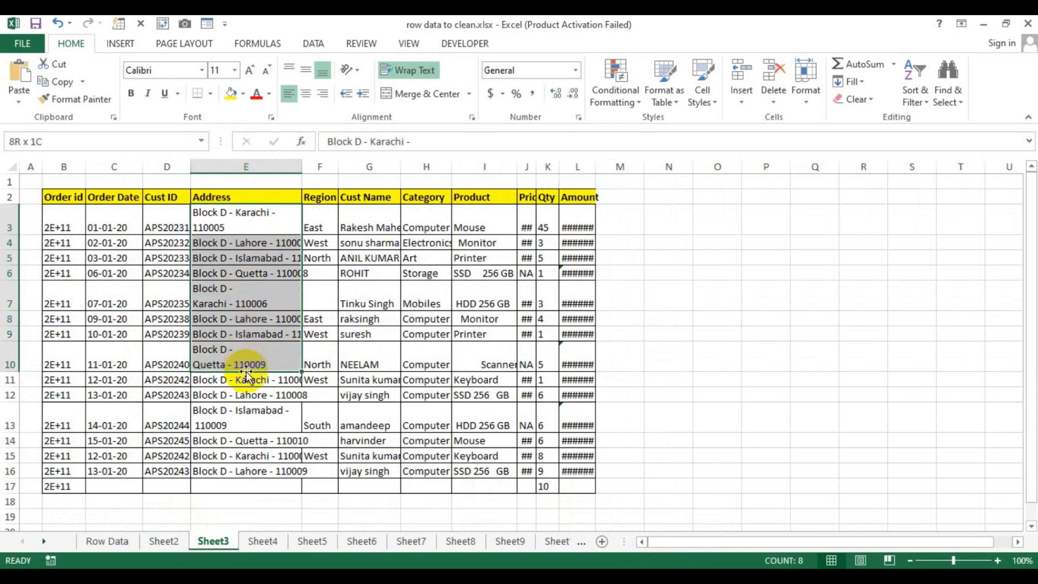
double_click(298, 167)
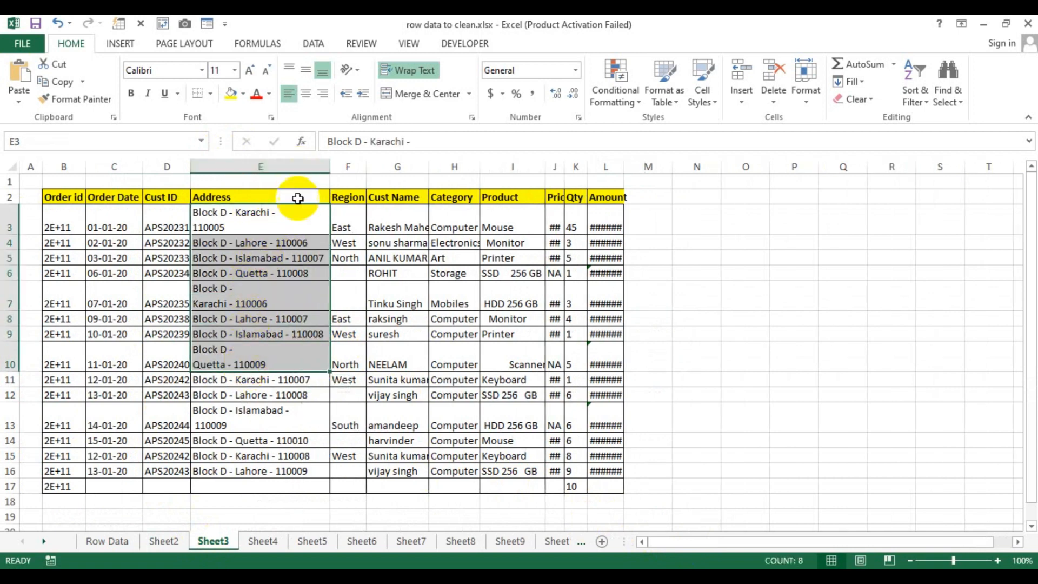
Turn off text wrapping for the addresses in E3:E17 so each sits on a single line.
left_click(286, 272)
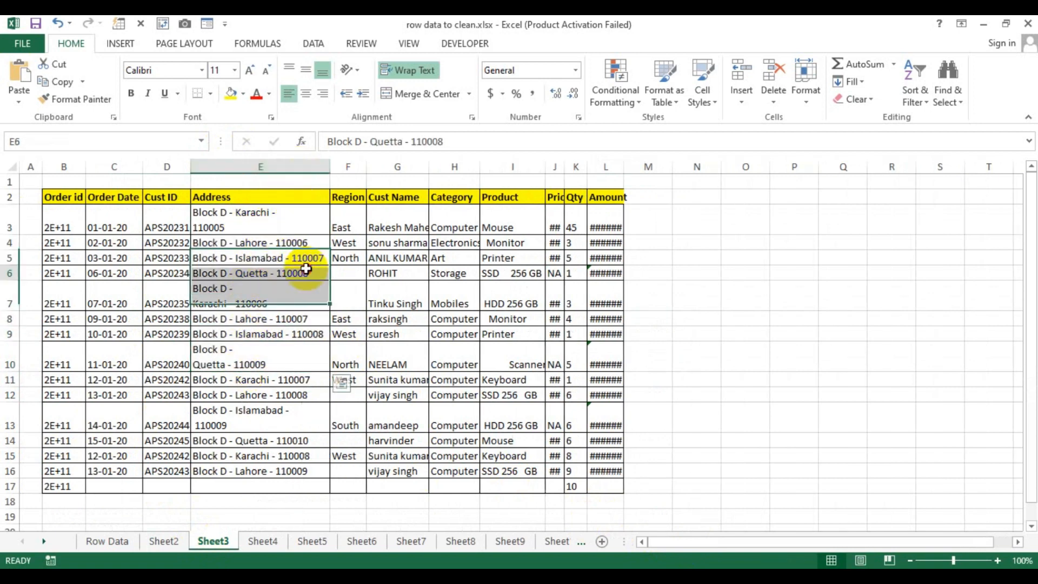
left_click(246, 222)
left_click(247, 296)
left_click(255, 352)
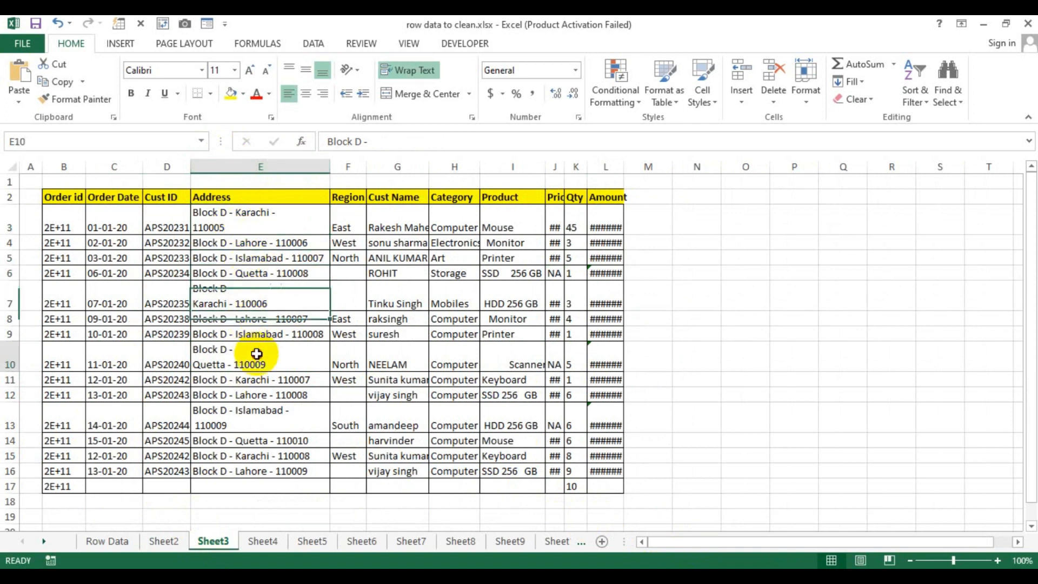
left_click(263, 409)
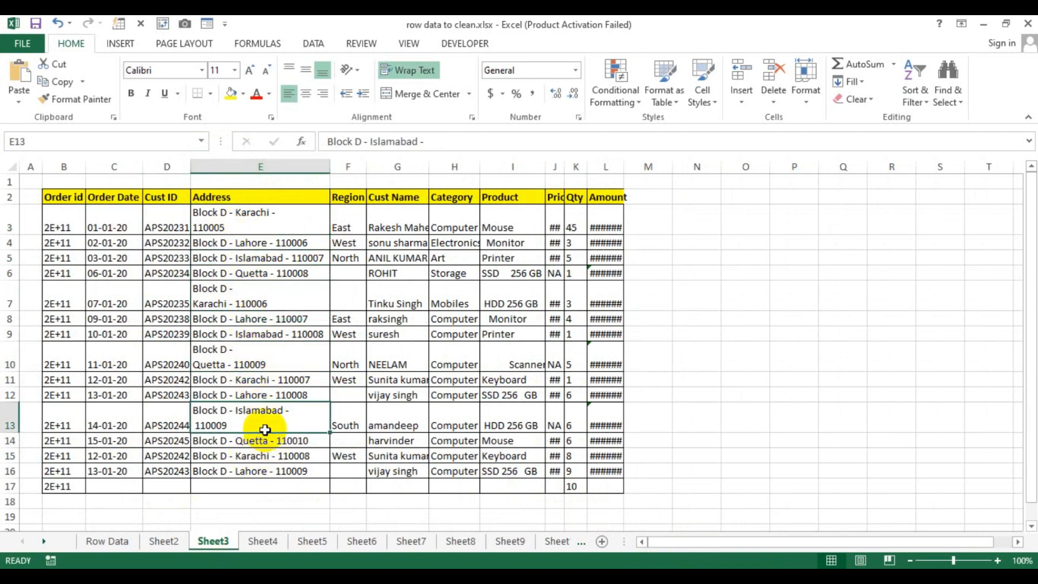
left_click(255, 301)
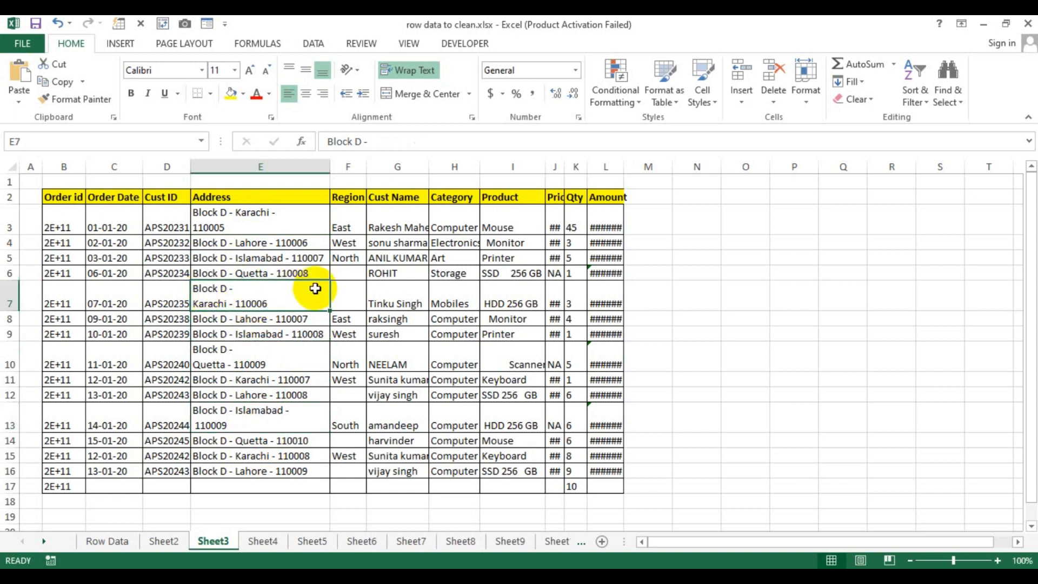
left_click_drag(284, 229, 293, 489)
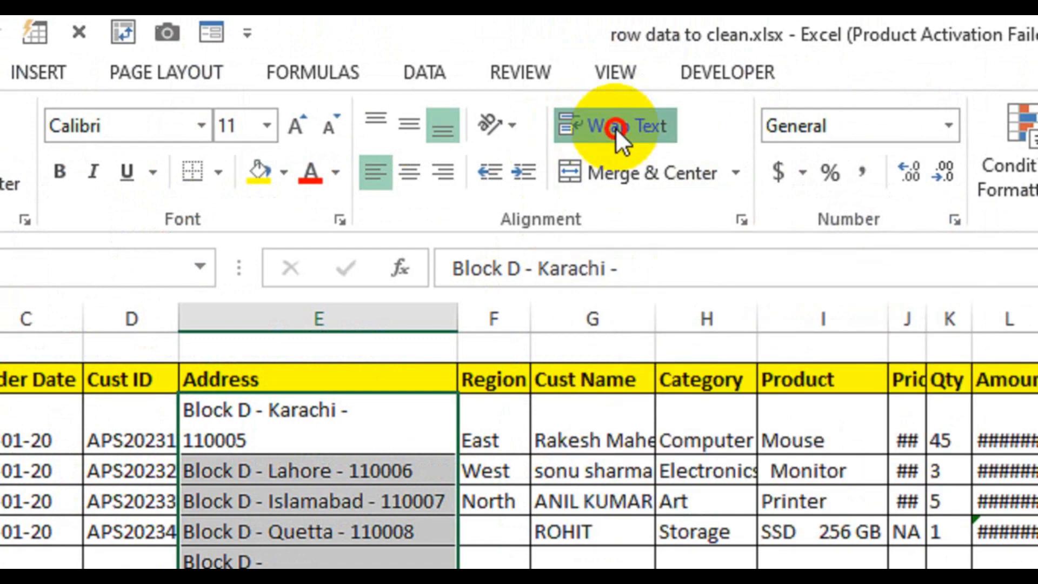
left_click(616, 130)
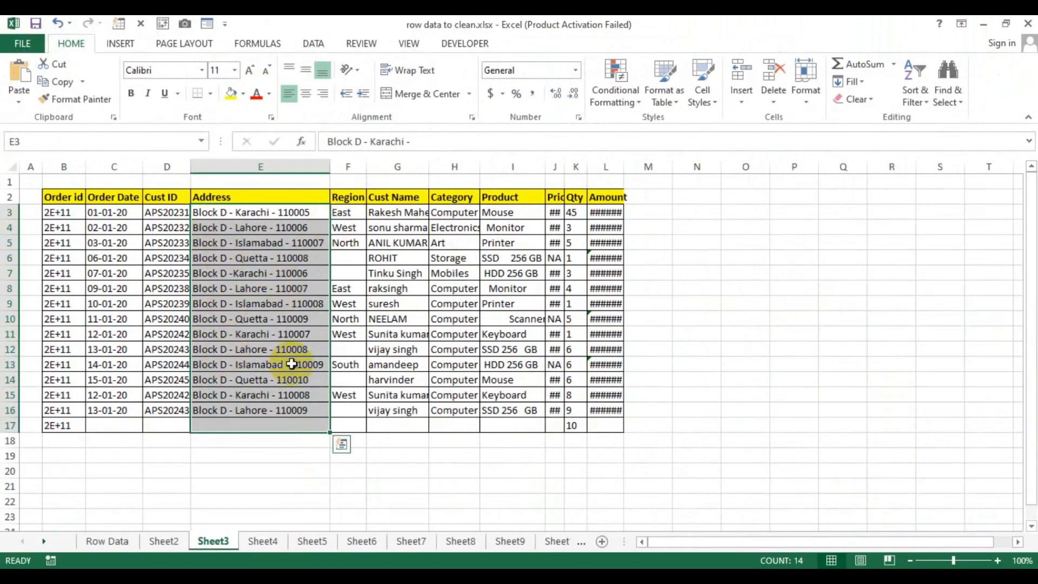
left_click(273, 520)
Open Sheet4 and examine the blank rows 8 to 9 and 13 to 14 in the order table.
left_click(263, 540)
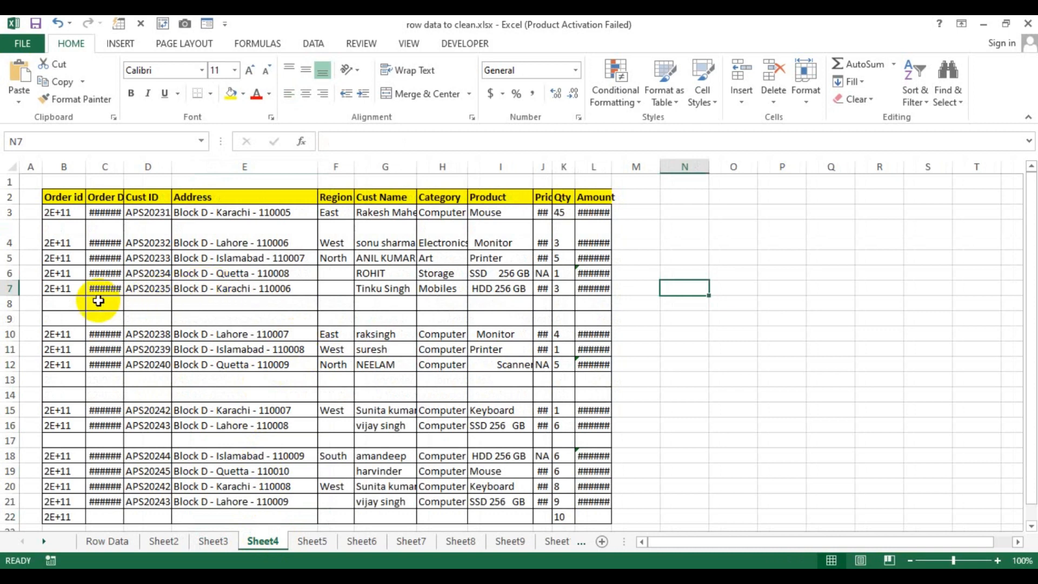
left_click_drag(70, 303, 604, 324)
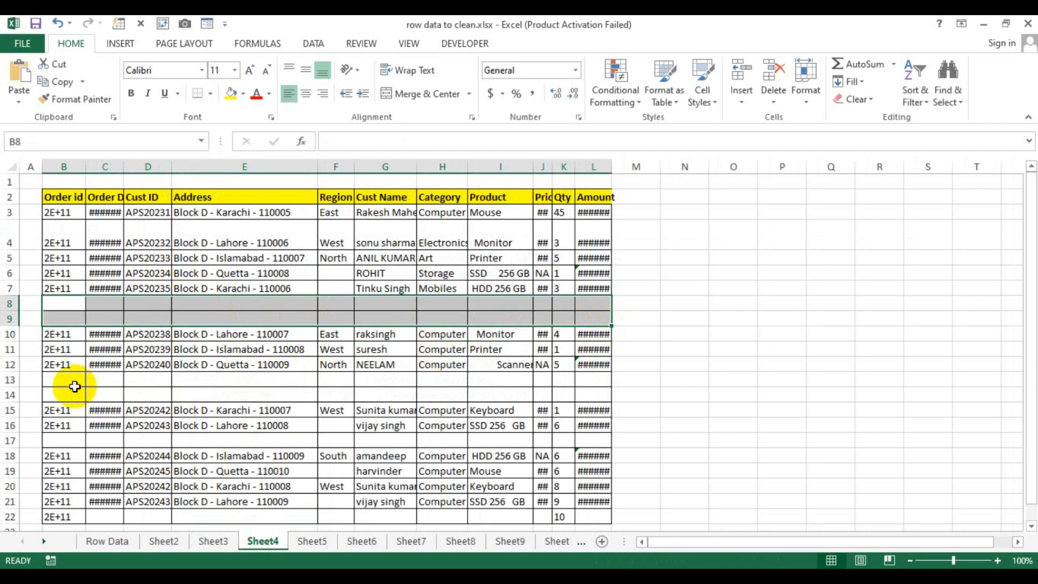
left_click_drag(67, 381, 595, 394)
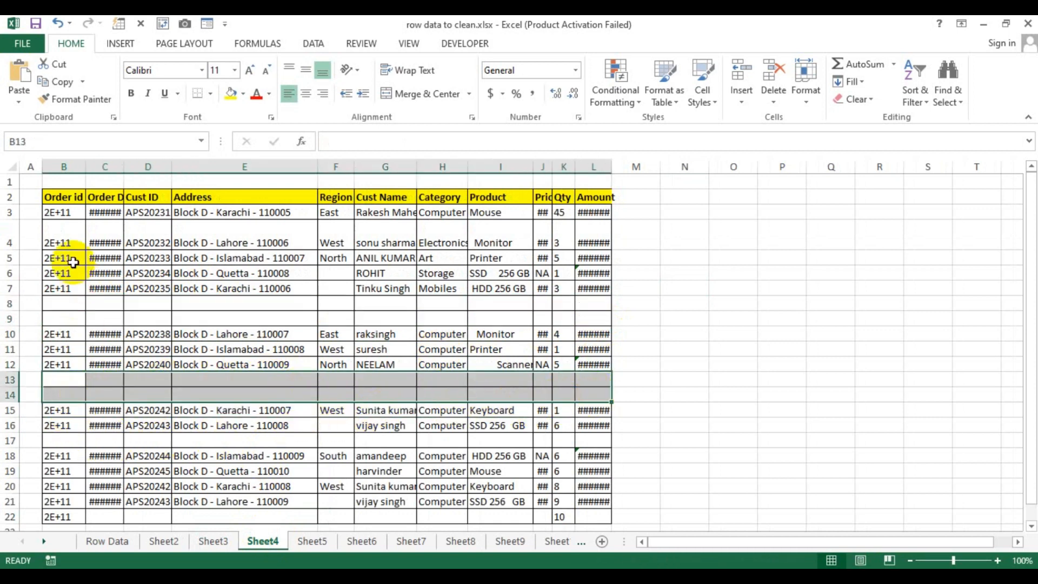
left_click_drag(68, 304, 580, 322)
left_click(67, 392)
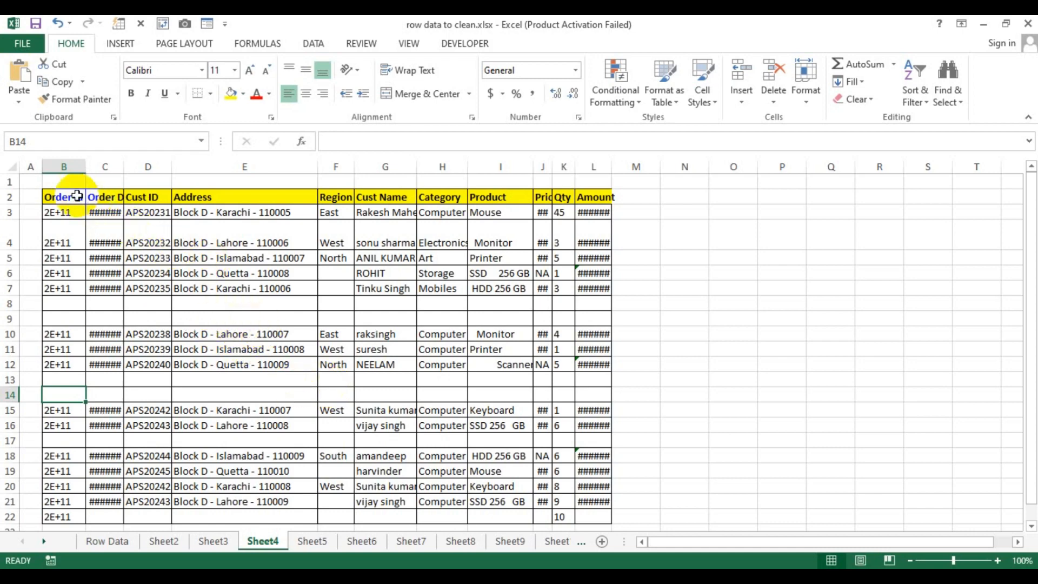
Convert the order data in B2:L22 into a table that uses its first row as headers.
left_click_drag(79, 195, 582, 443)
scroll(582, 443, "up", 2)
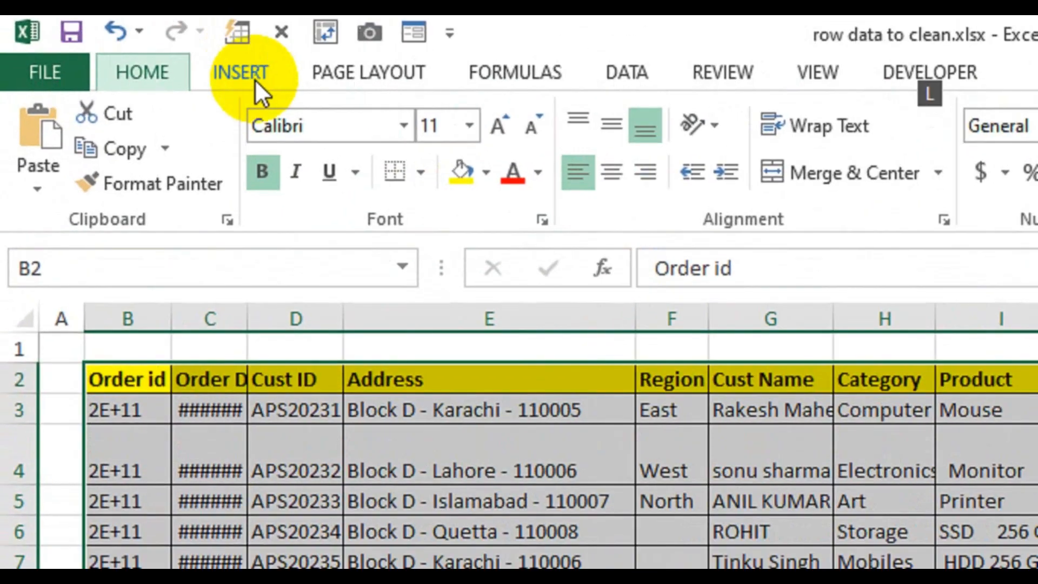
left_click(258, 81)
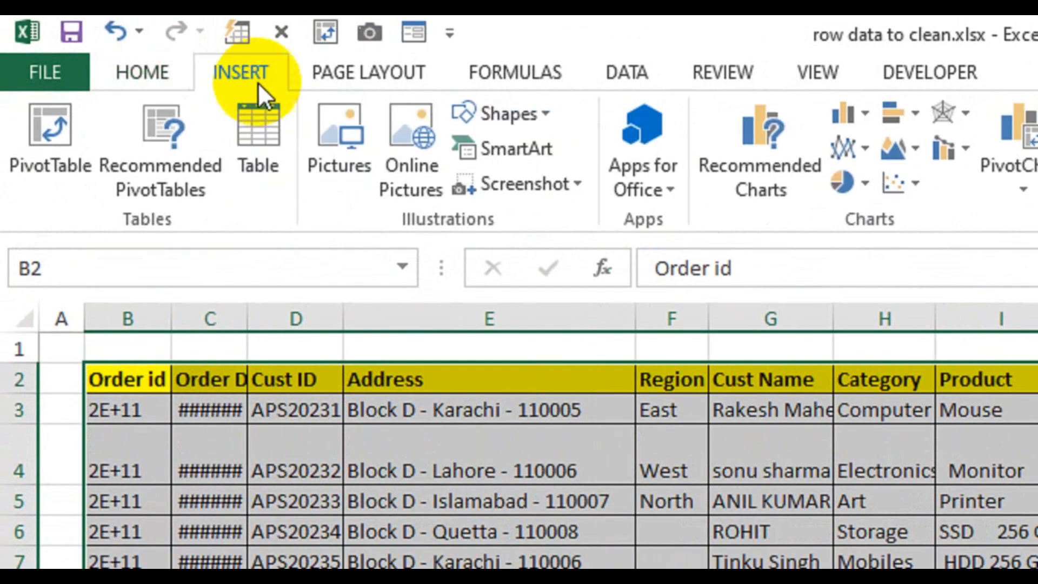
left_click(265, 186)
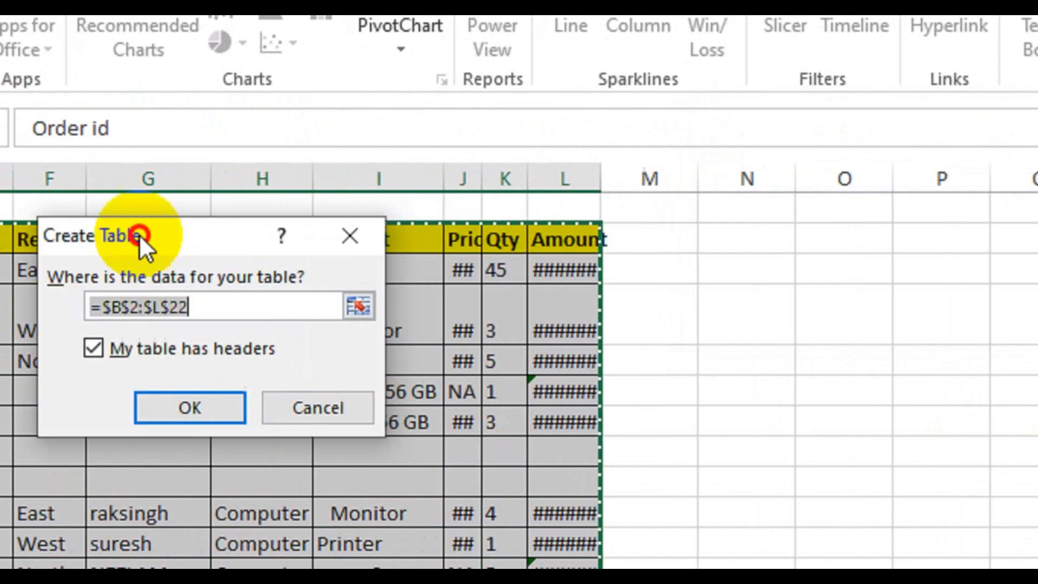
left_click_drag(138, 234, 58, 235)
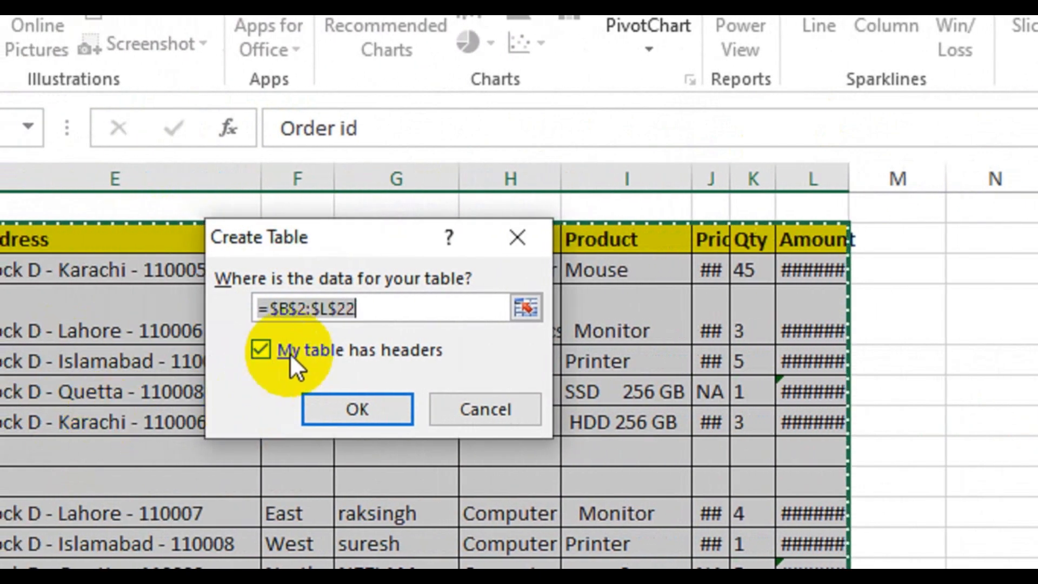
left_click(355, 404)
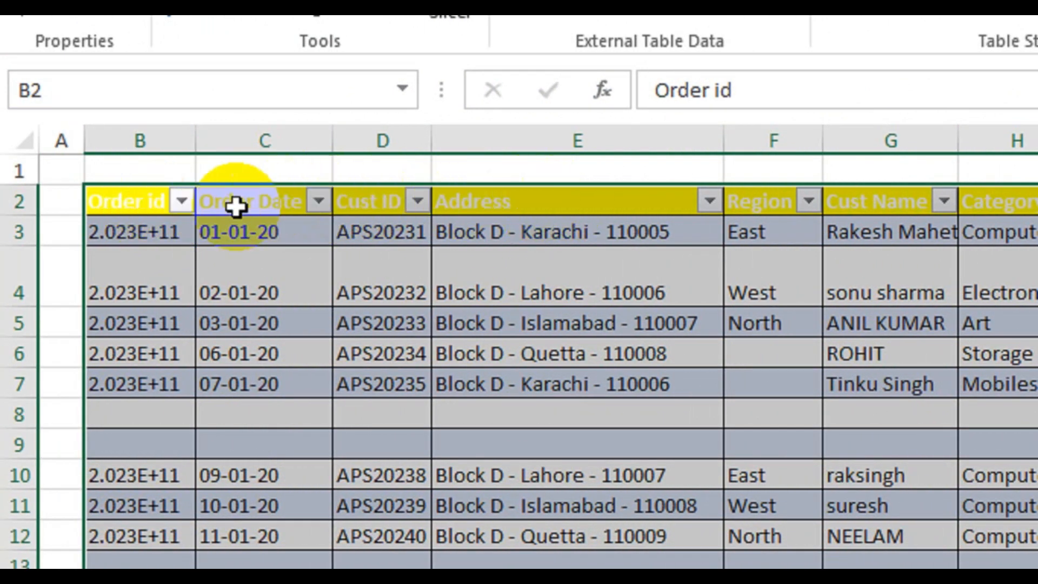
Filter the table's Order id column to show only the blank entries.
left_click(183, 203)
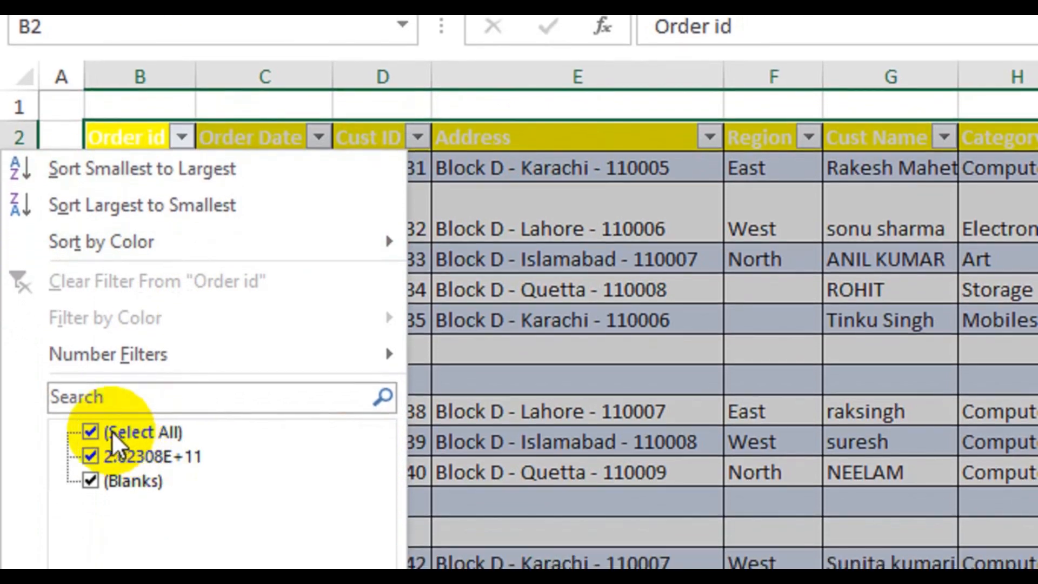
left_click(111, 430)
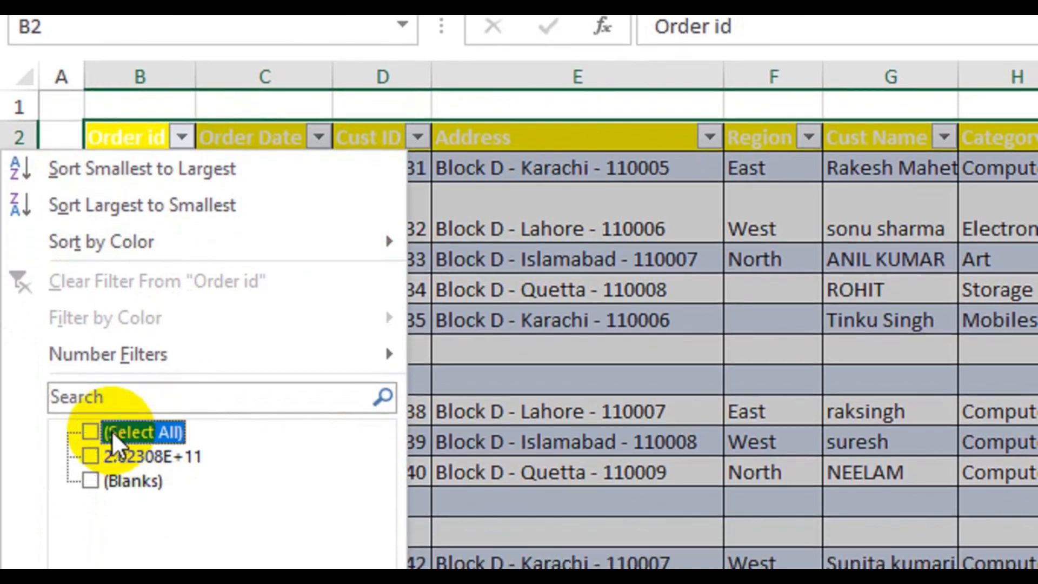
left_click(119, 480)
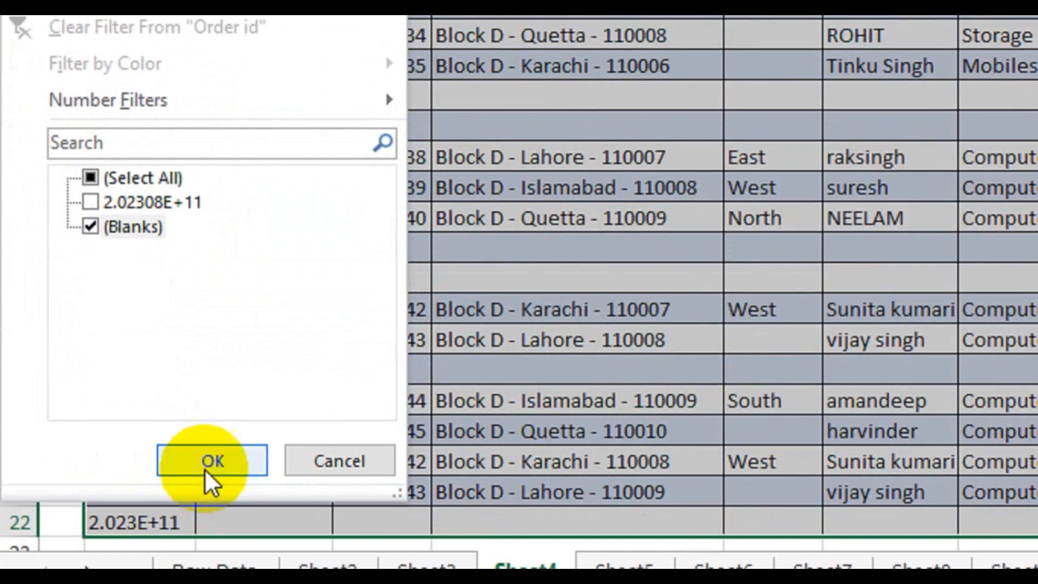
left_click(209, 583)
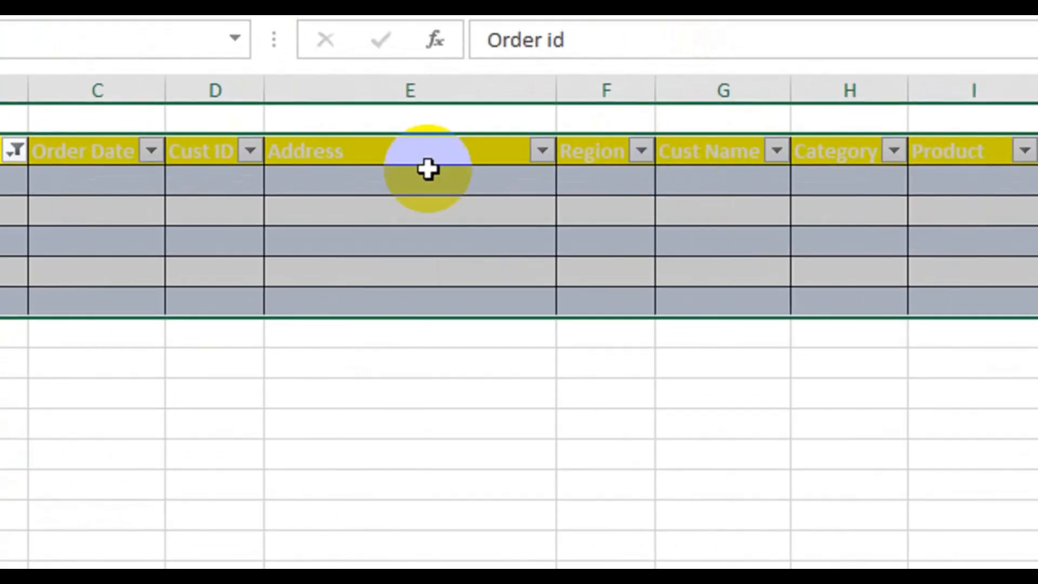
Delete the filtered blank rows between rows 8 and 17 as whole sheet rows.
left_click(162, 232)
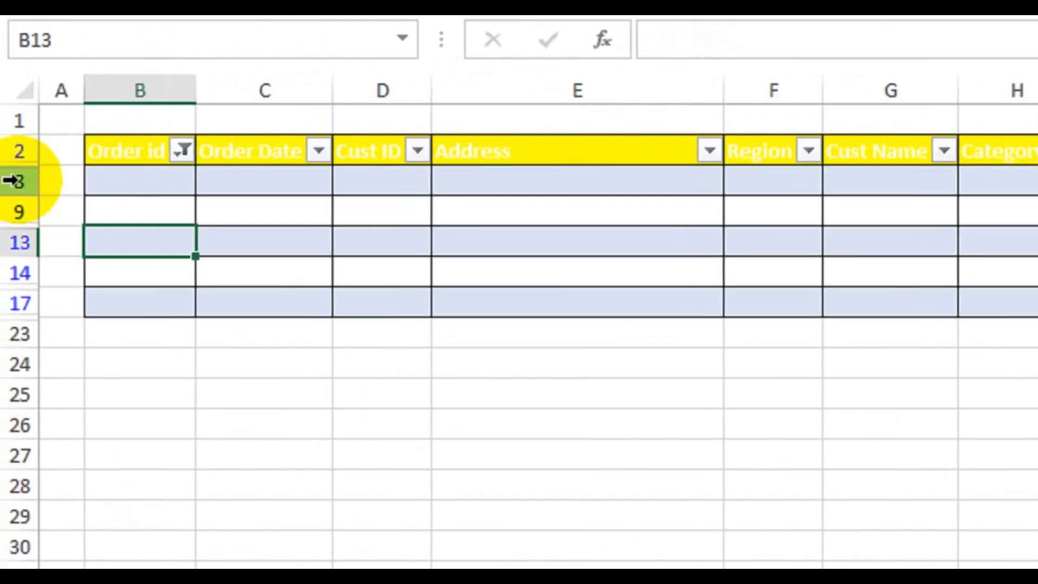
left_click_drag(11, 180, 5, 304)
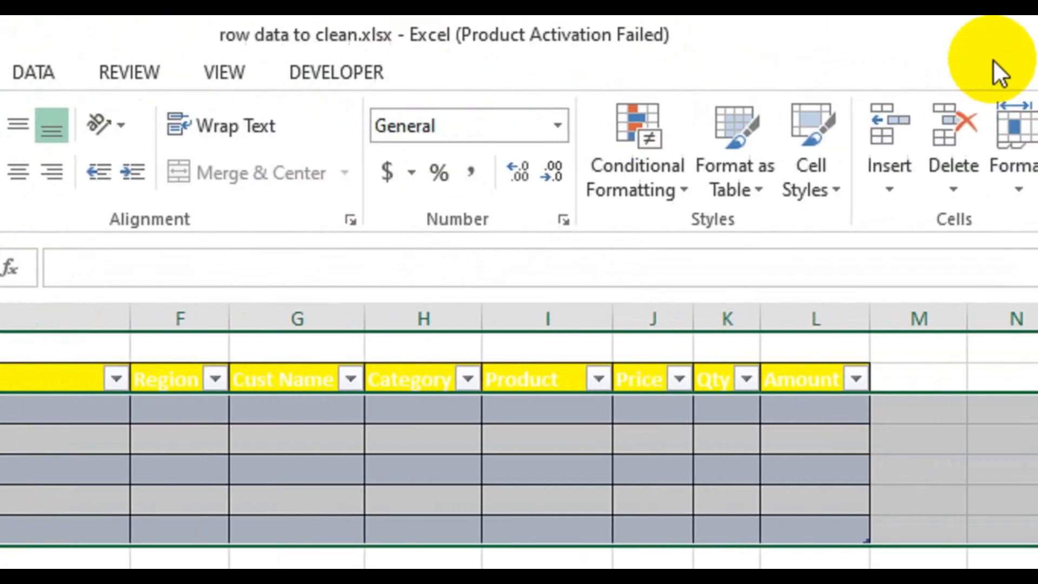
left_click(827, 149)
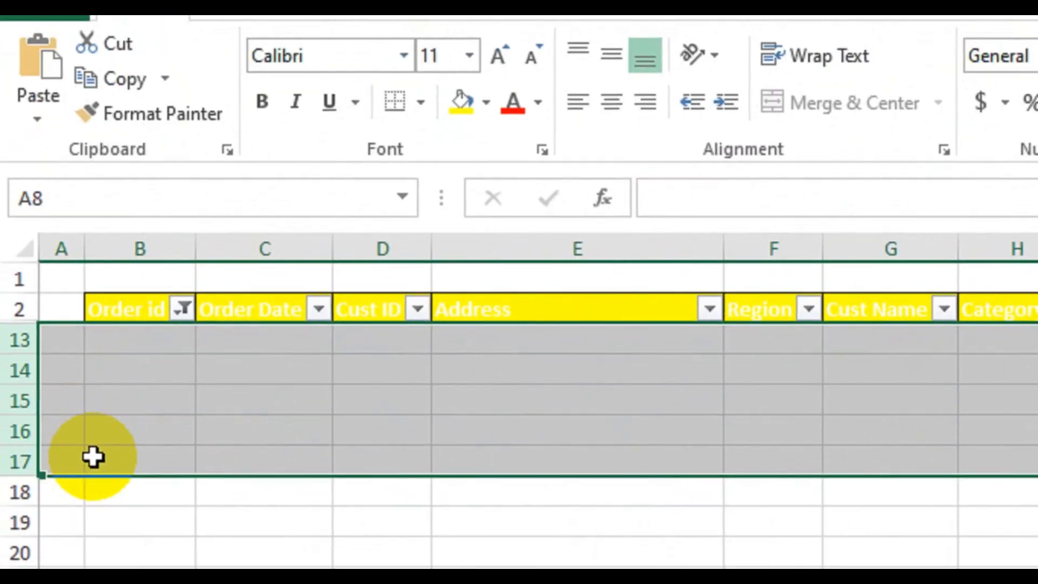
Select all values in the Order id filter so every remaining order row shows again.
left_click(182, 308)
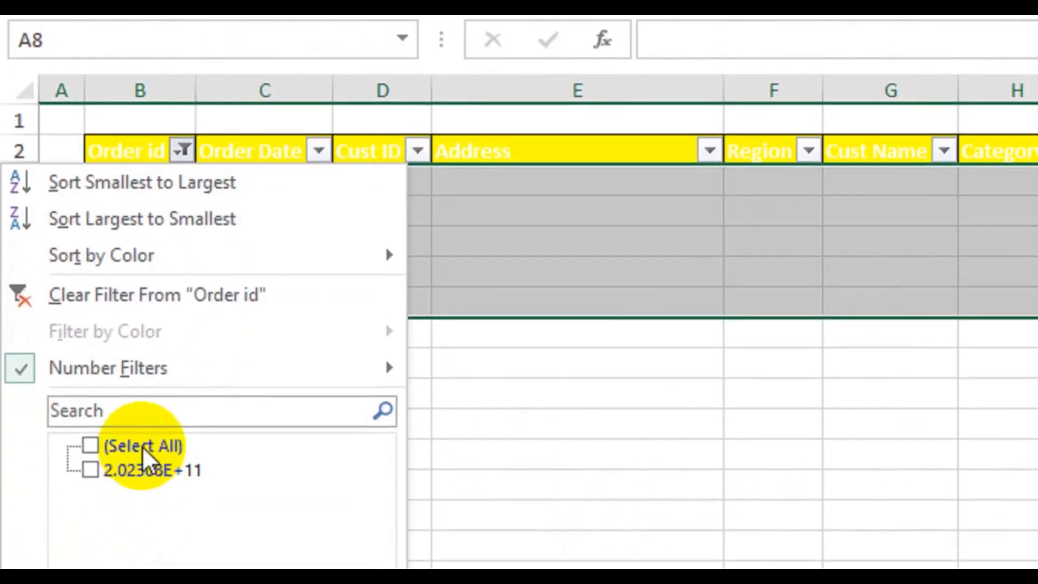
left_click(145, 519)
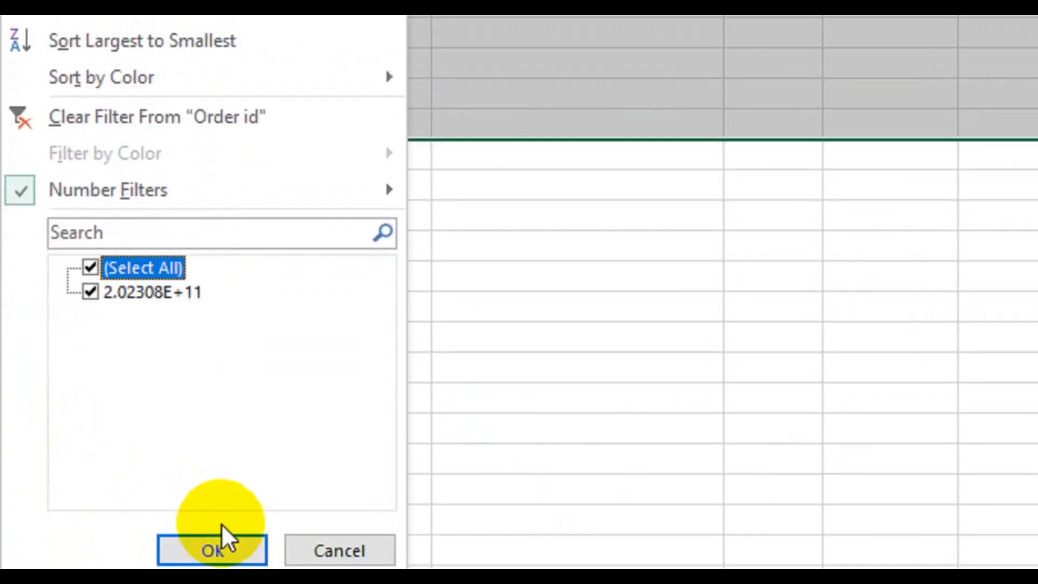
left_click(219, 468)
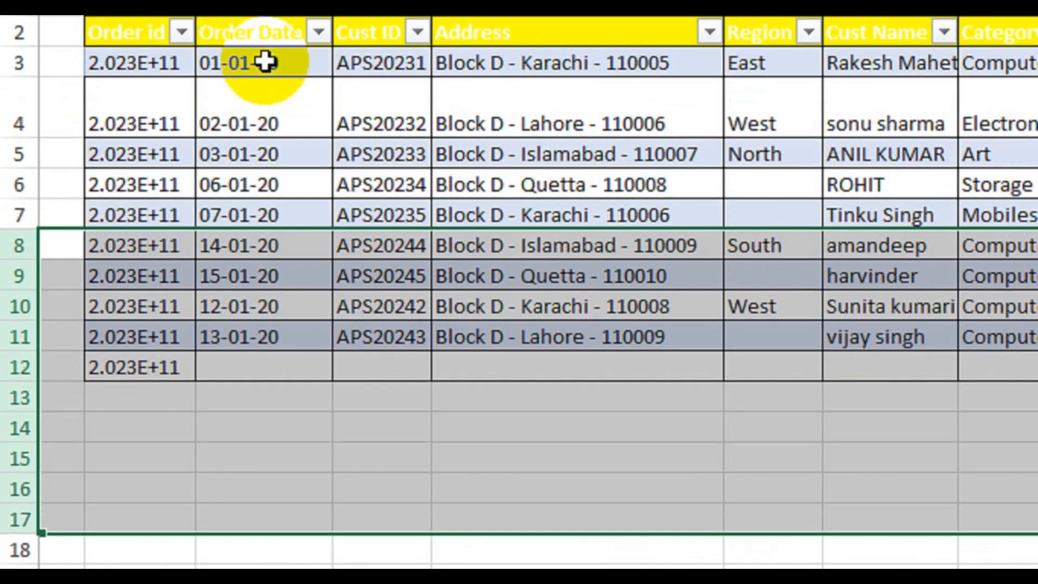
AutoFit the height of row 4 in the order table.
left_click(322, 171)
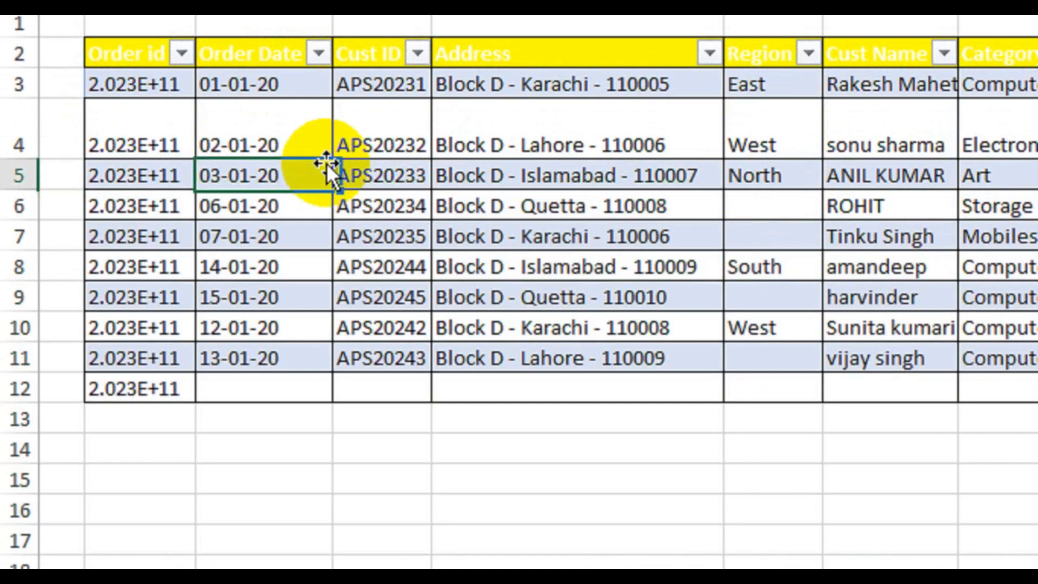
double_click(22, 175)
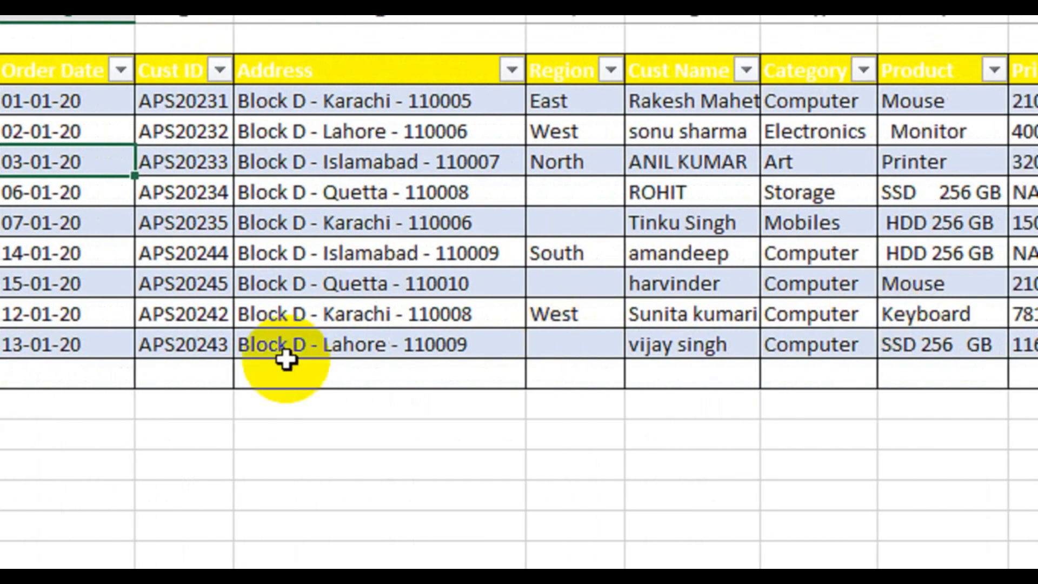
left_click(139, 378)
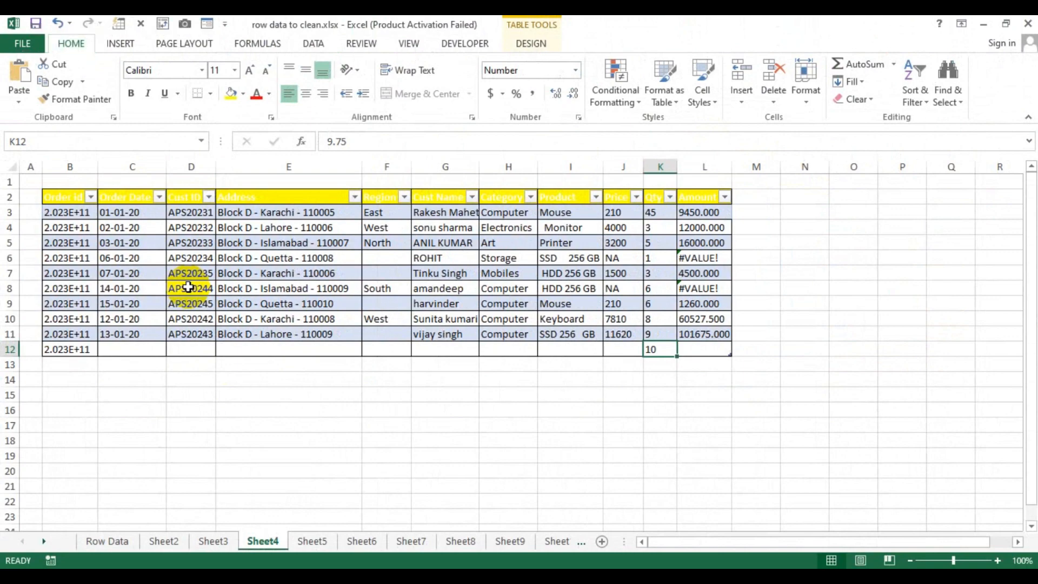
Open Sheet5 and AutoFit the height of row 4.
left_click(313, 541)
left_click(319, 425)
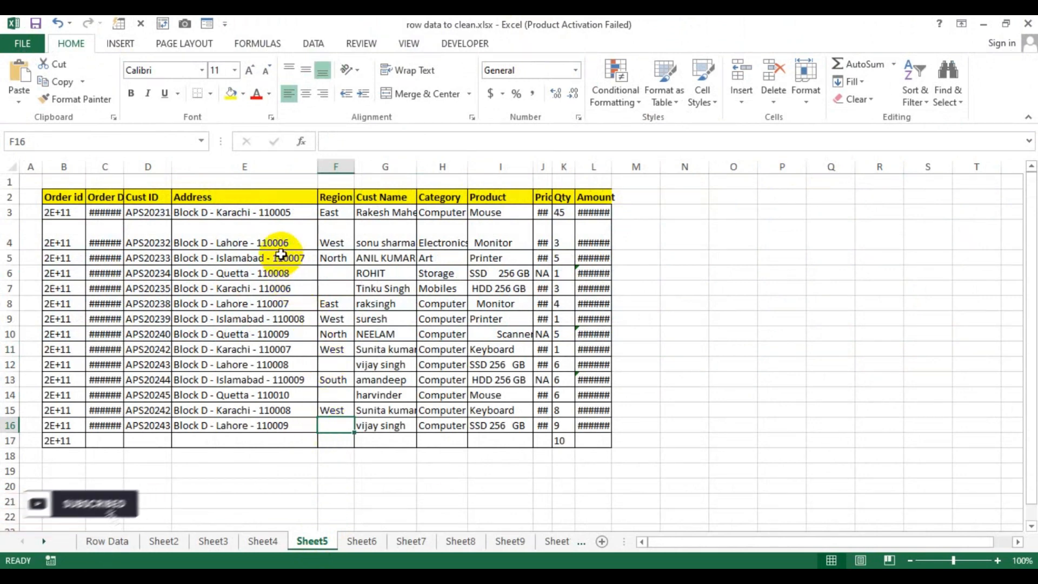
left_click(265, 271)
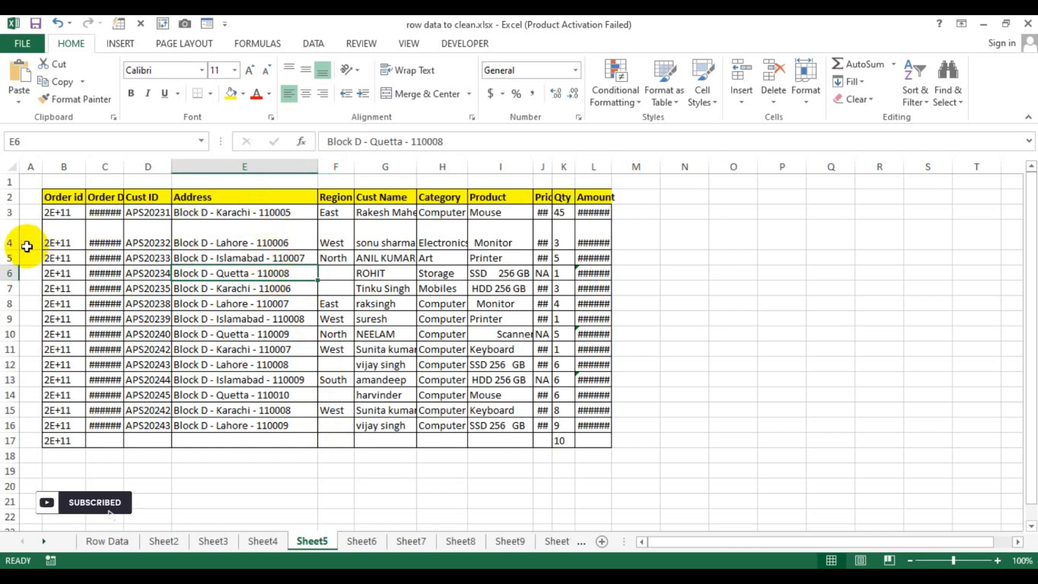
double_click(10, 250)
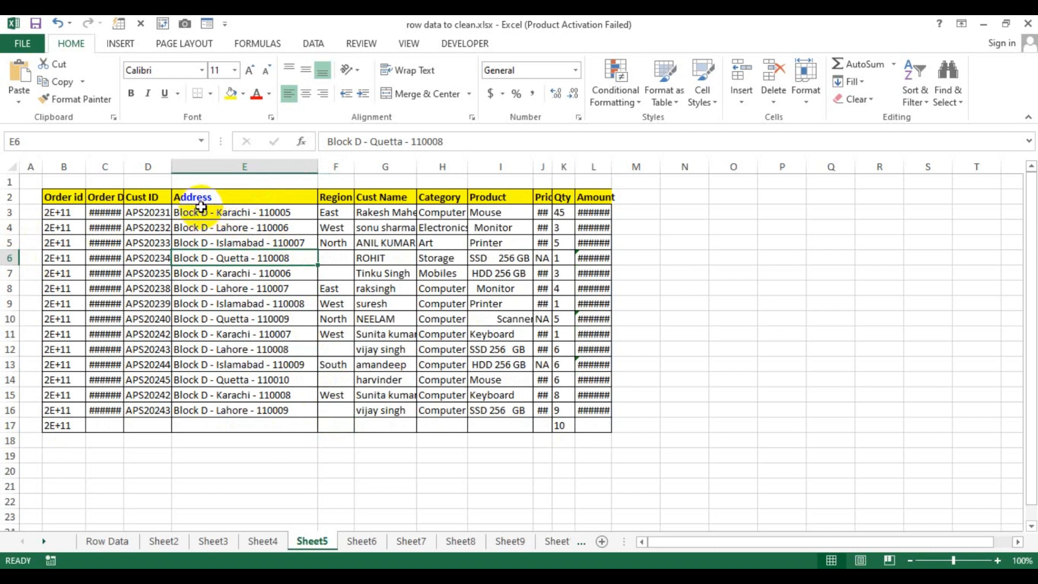
Insert two empty columns between the Address and Region columns.
left_click_drag(201, 207, 191, 395)
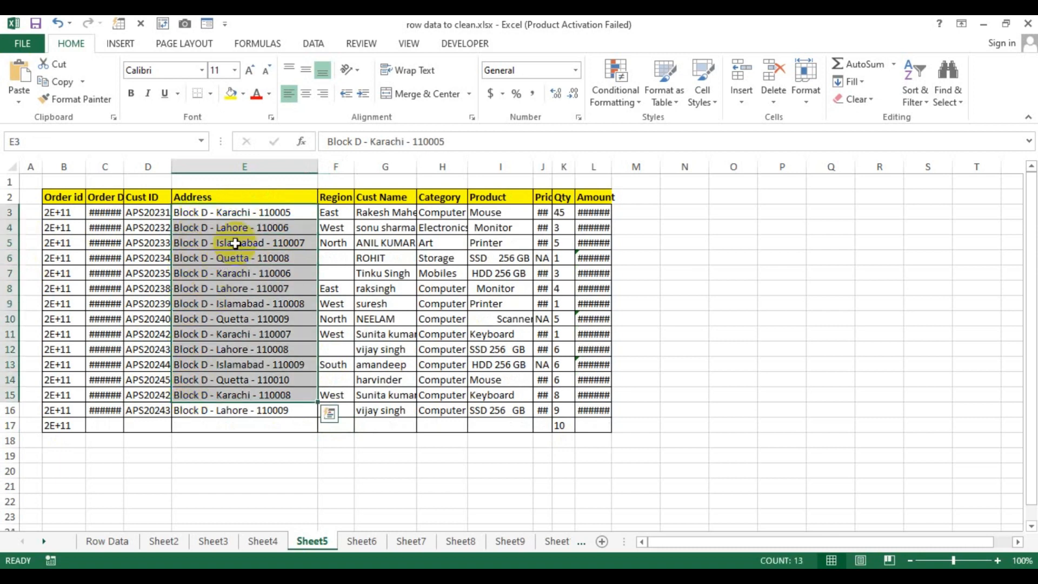
left_click_drag(236, 220, 279, 303)
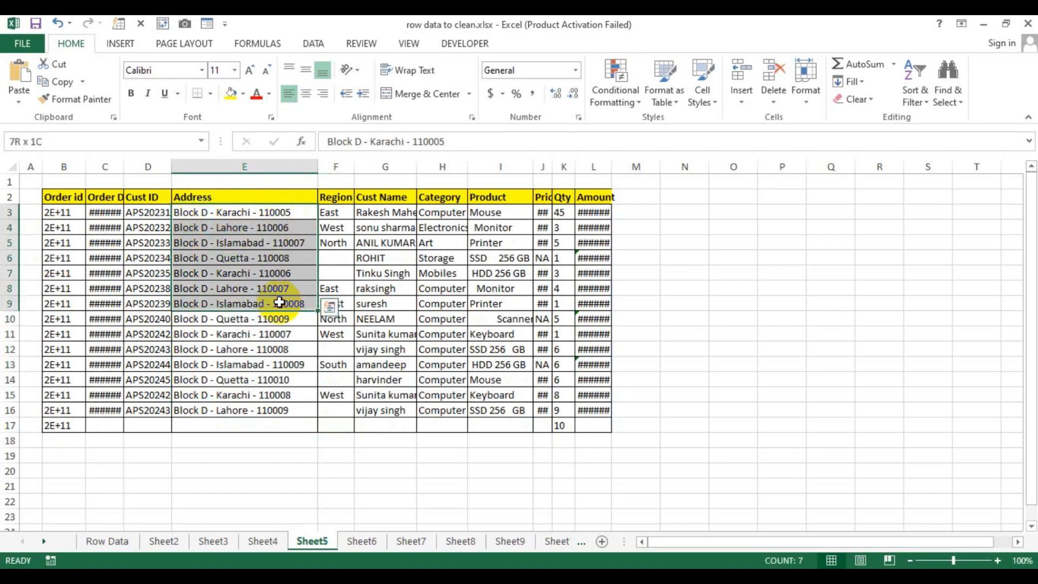
left_click(338, 169)
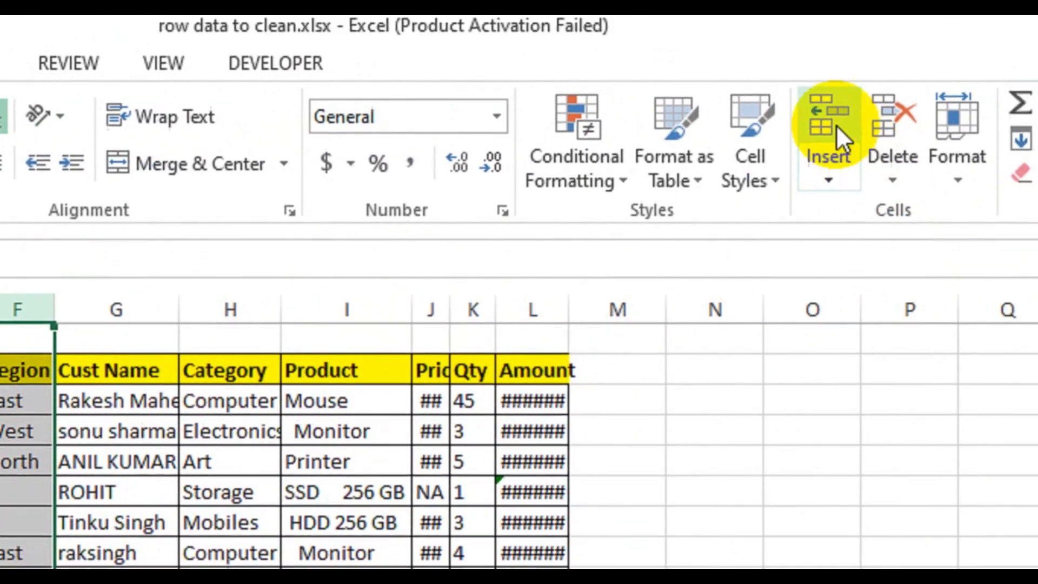
left_click(989, 122)
left_click(792, 134)
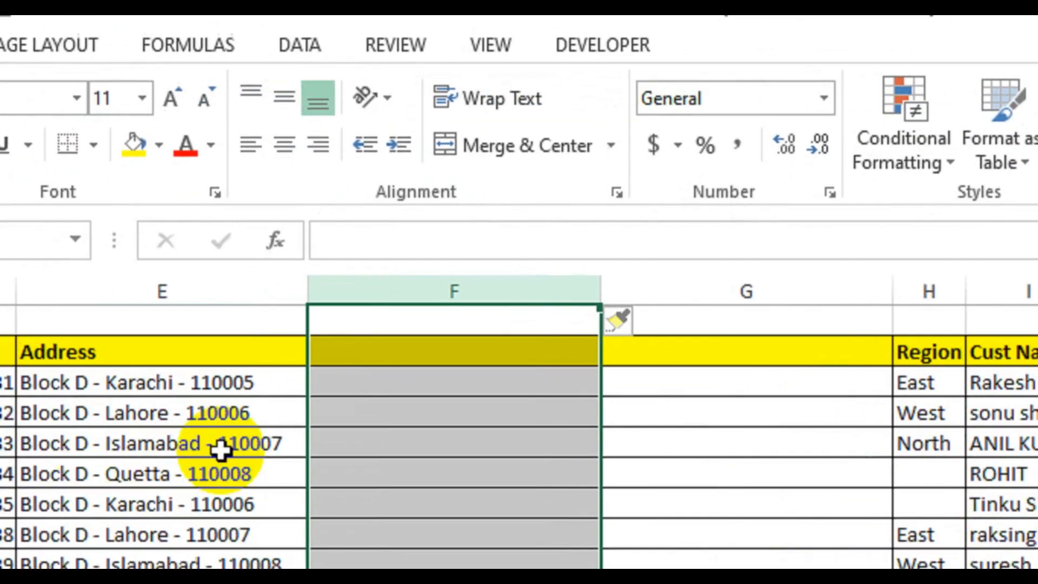
Enter the headers City in F2 and Code in G2 for the two empty columns.
left_click(46, 381)
left_click(415, 352)
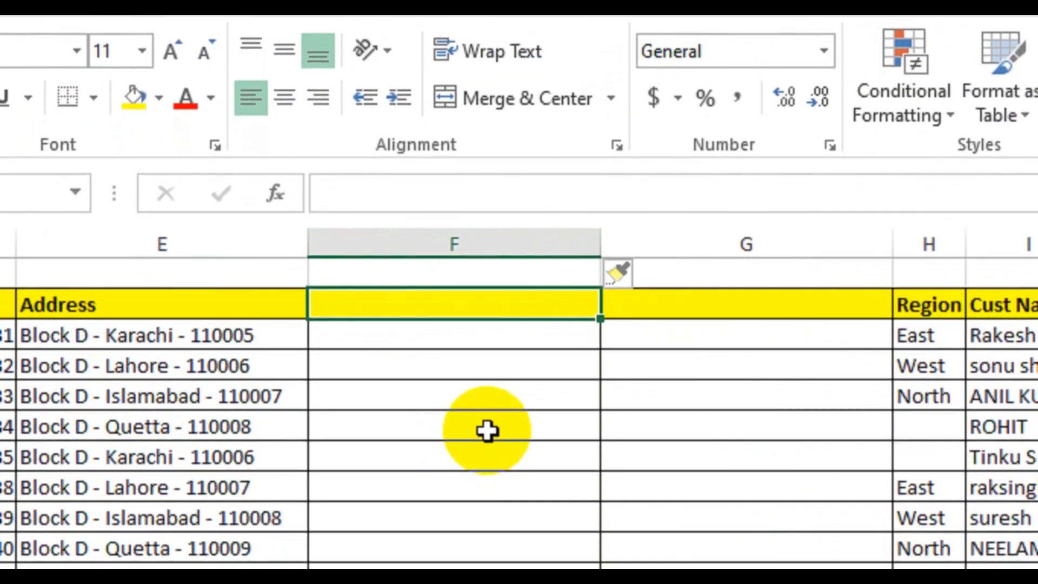
type("Cit")
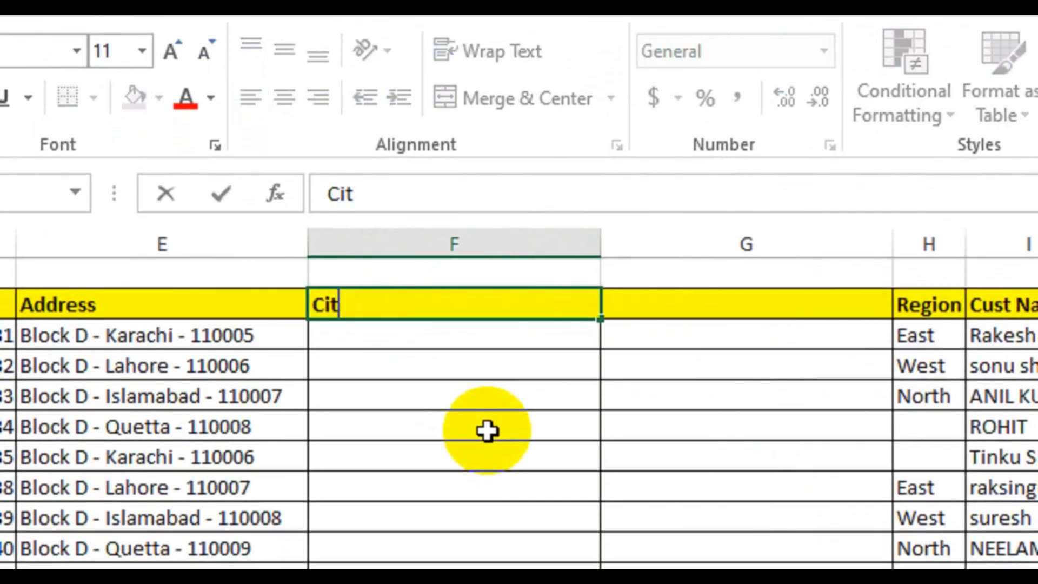
type("y")
key("Tab")
type("C")
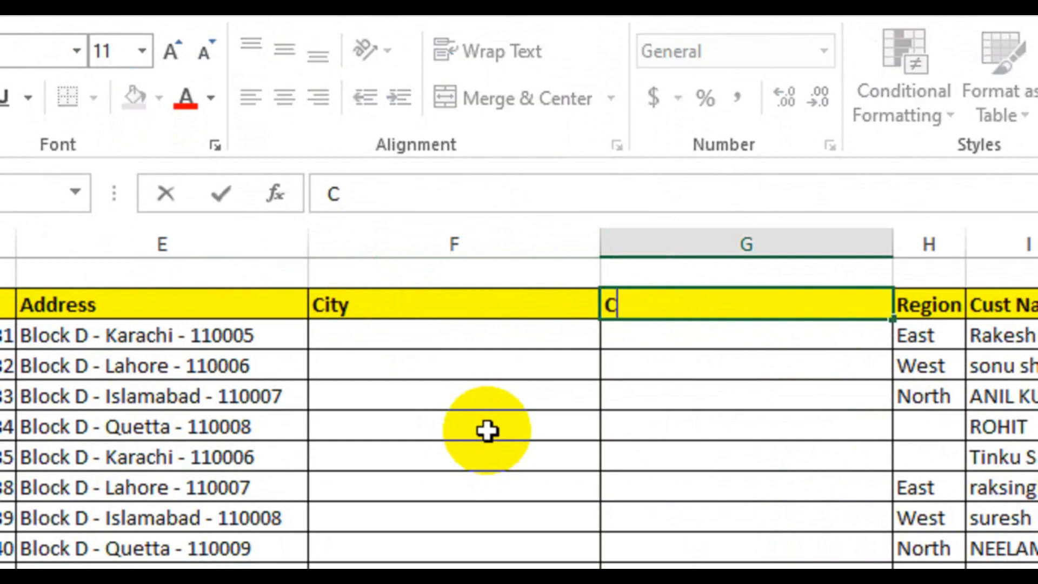
type("ode")
key("Return")
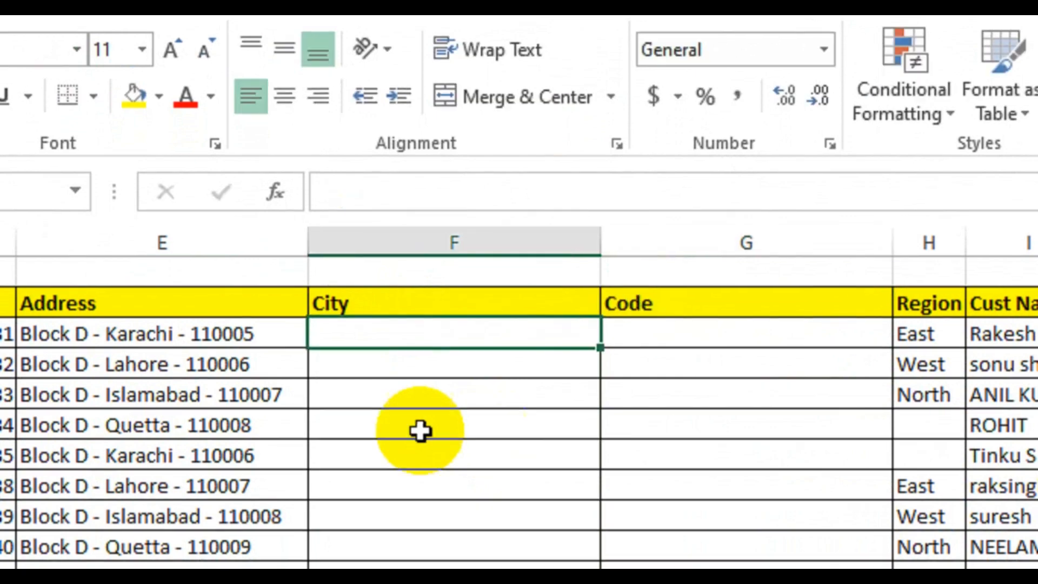
Start Text to Columns on the Address entries below the header and choose Delimited as the data type.
left_click_drag(178, 336, 175, 583)
left_click_drag(259, 523, 259, 583)
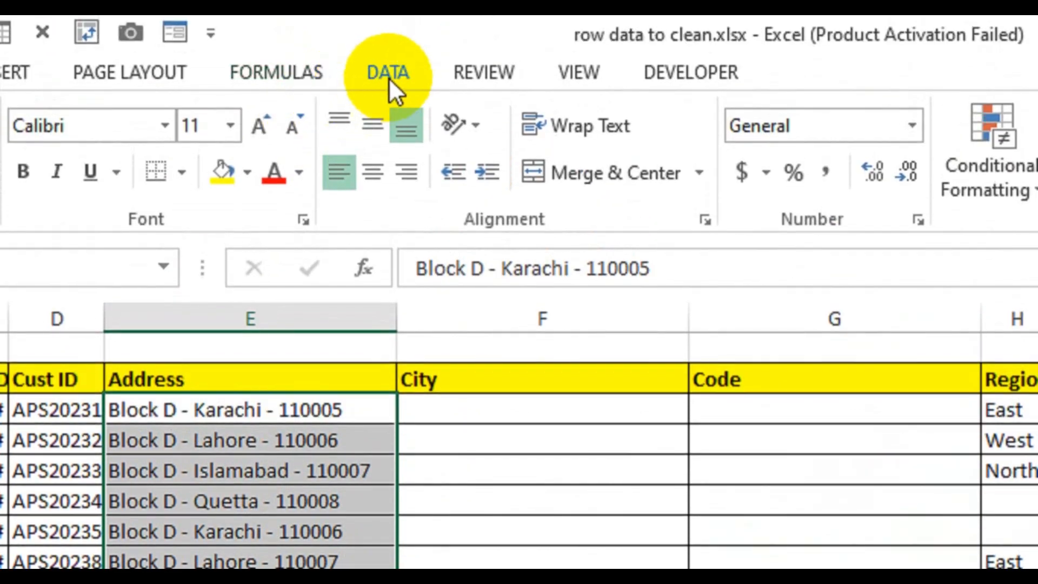
left_click(388, 33)
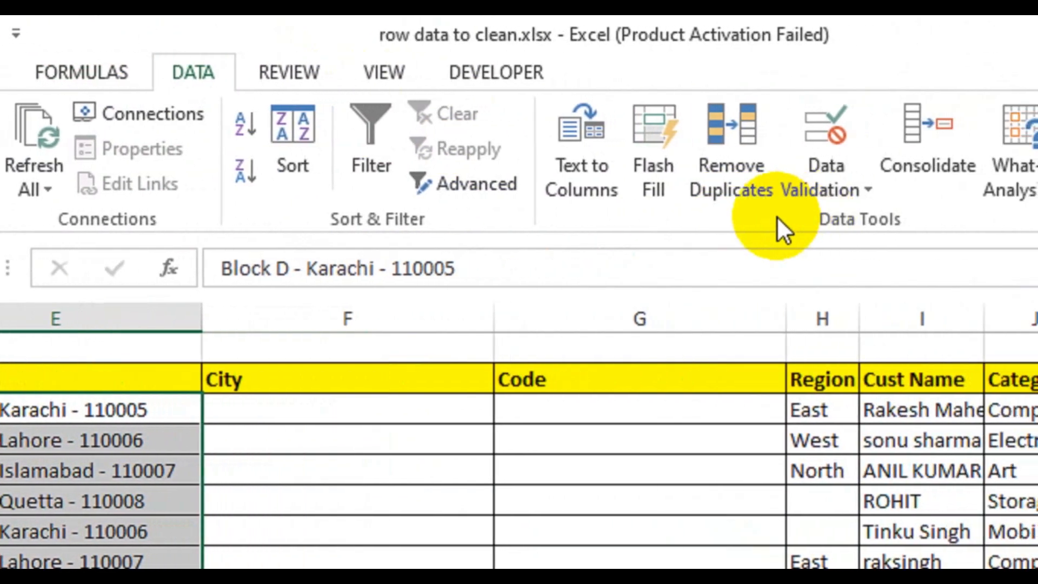
left_click(599, 167)
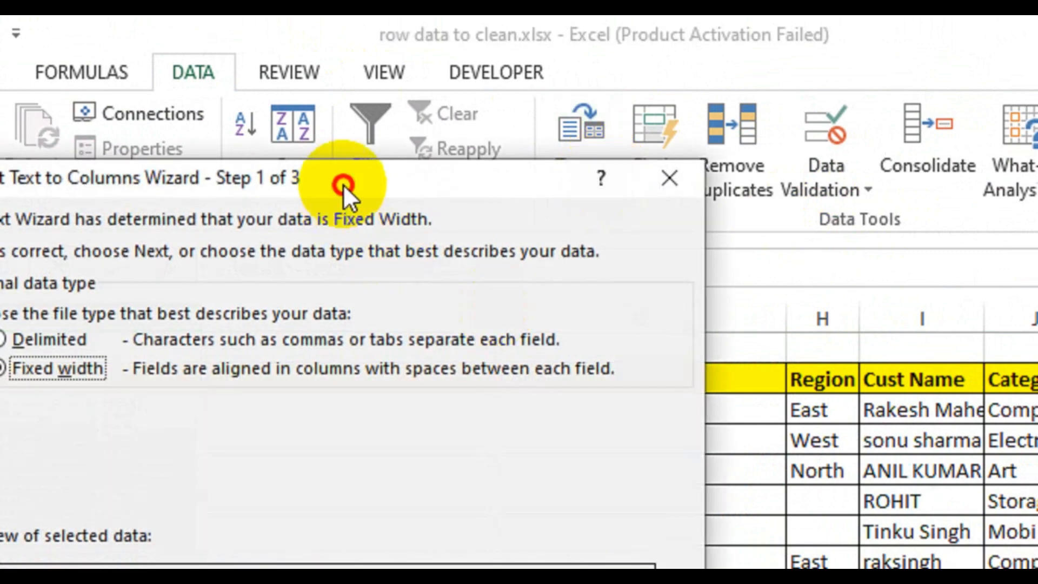
left_click_drag(343, 184, 650, 224)
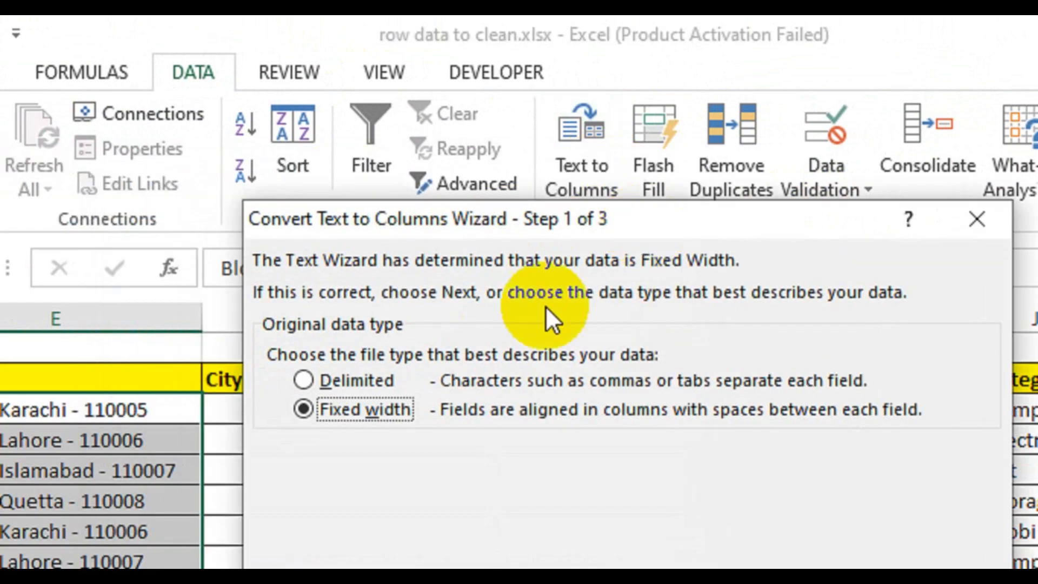
left_click(331, 381)
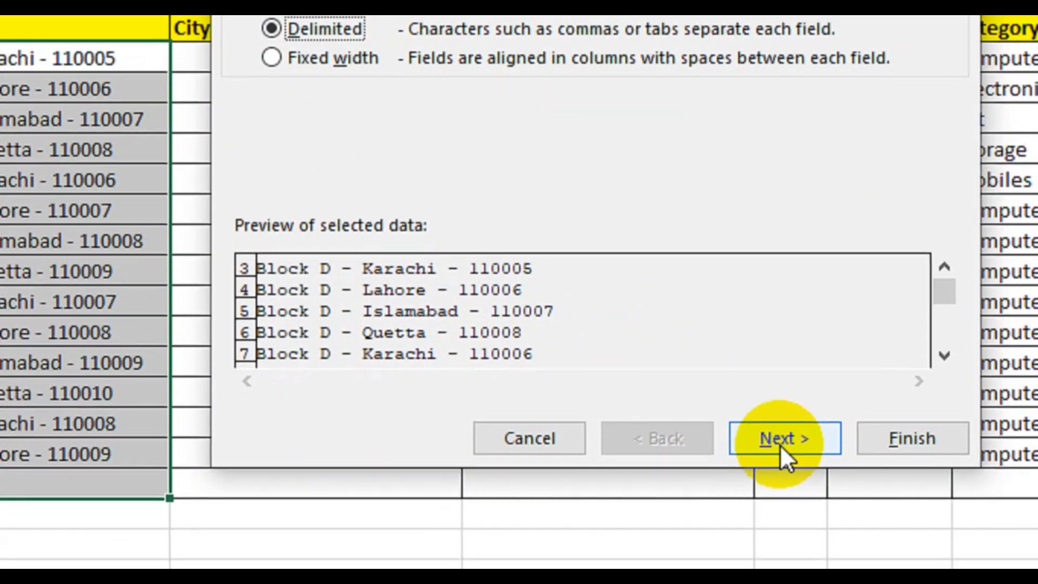
left_click(805, 583)
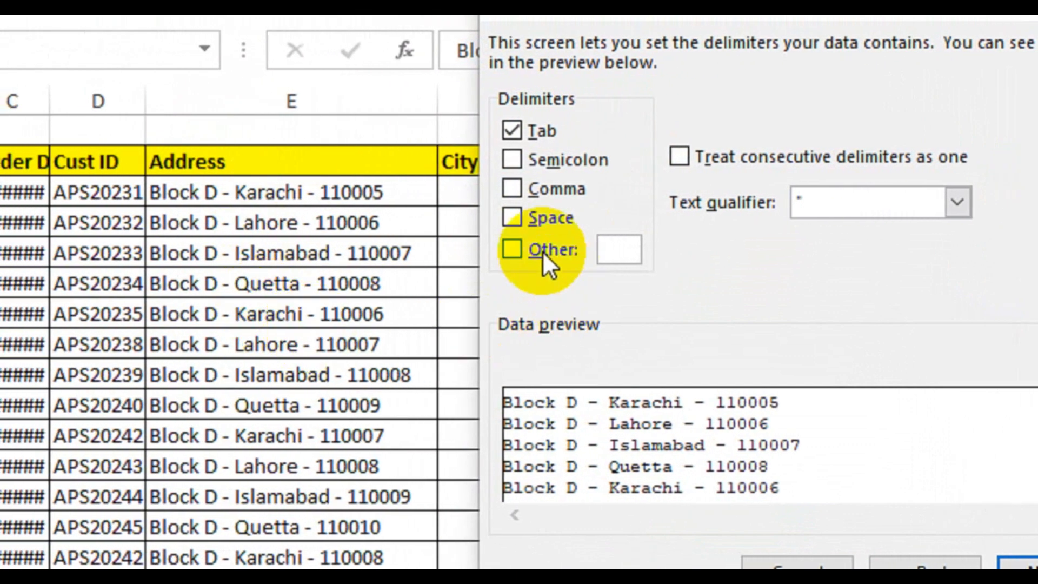
Set a hyphen as the other delimiter and finish splitting the addresses into the City and Code columns, replacing existing data.
left_click(512, 159)
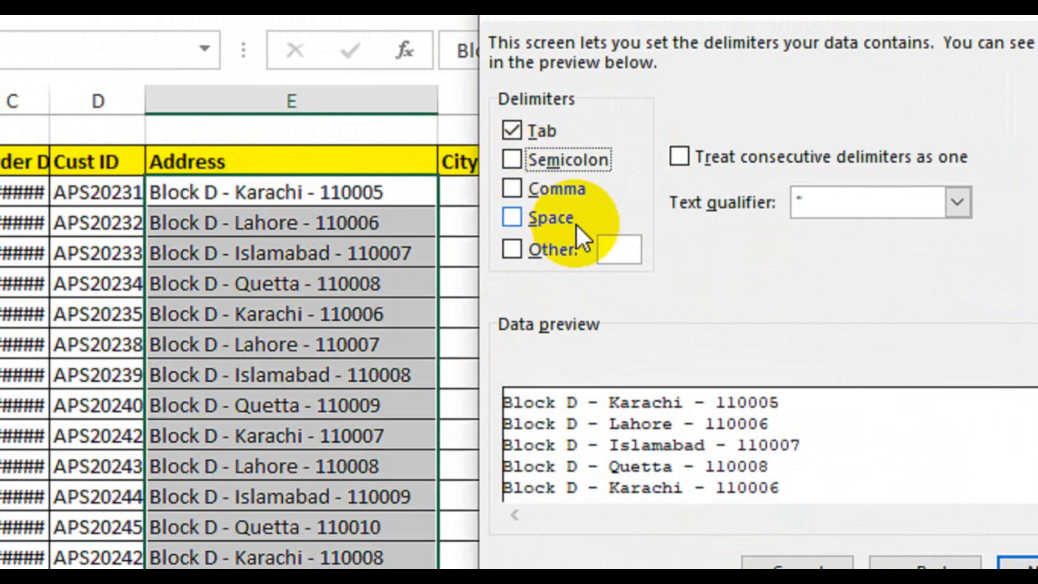
left_click(511, 250)
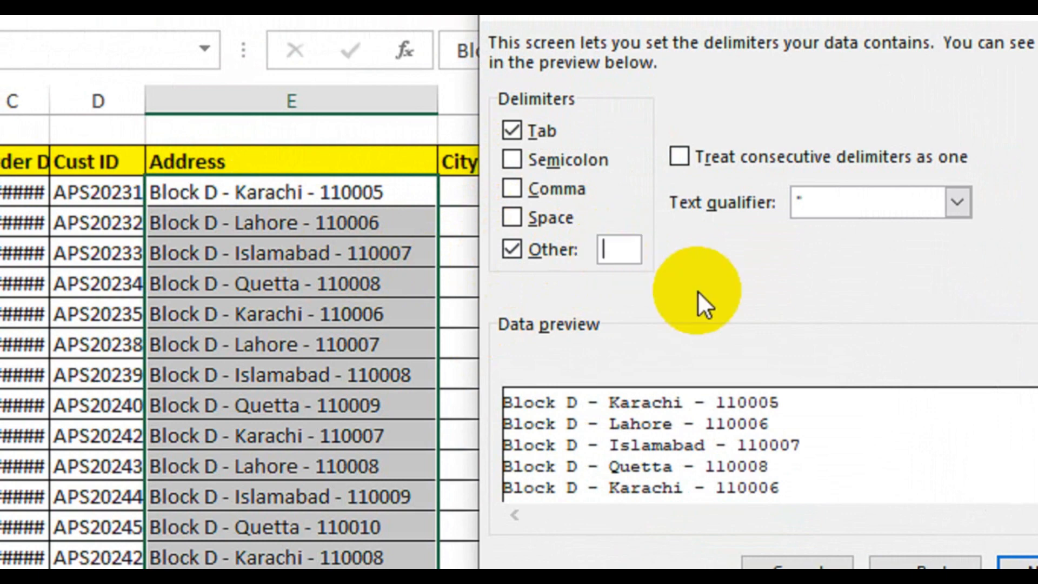
type("-")
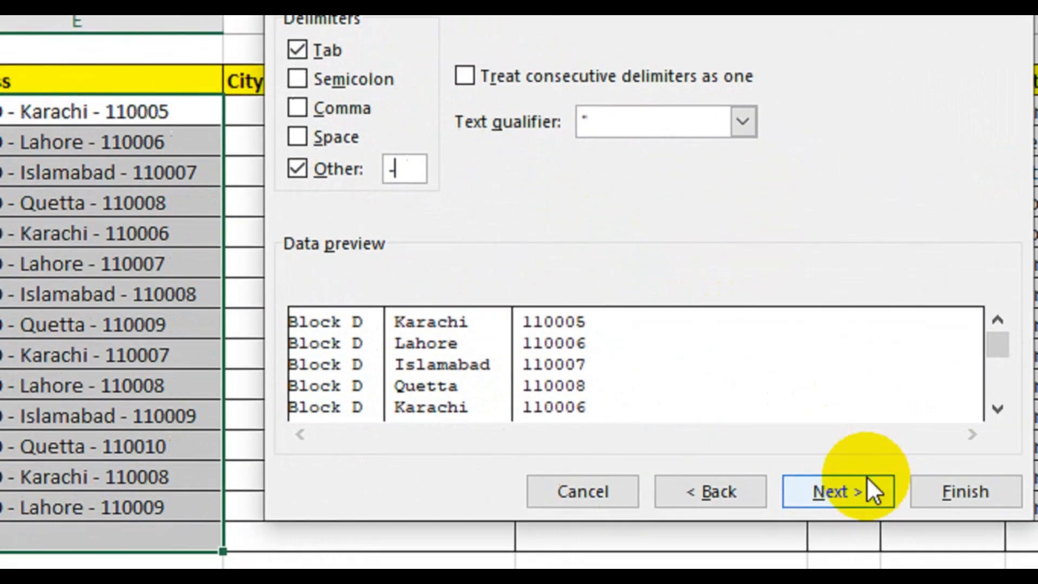
left_click(957, 491)
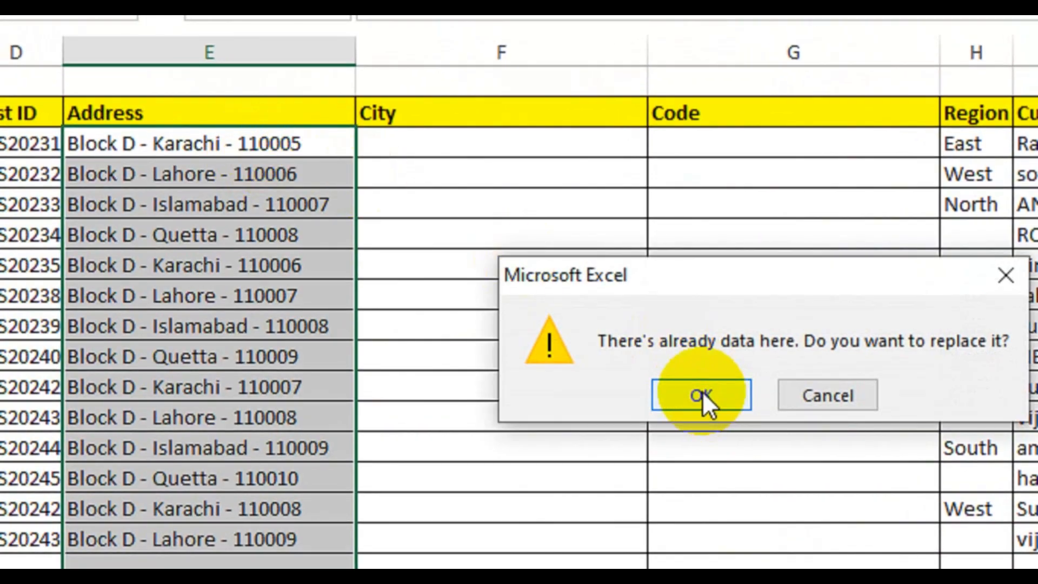
left_click(726, 401)
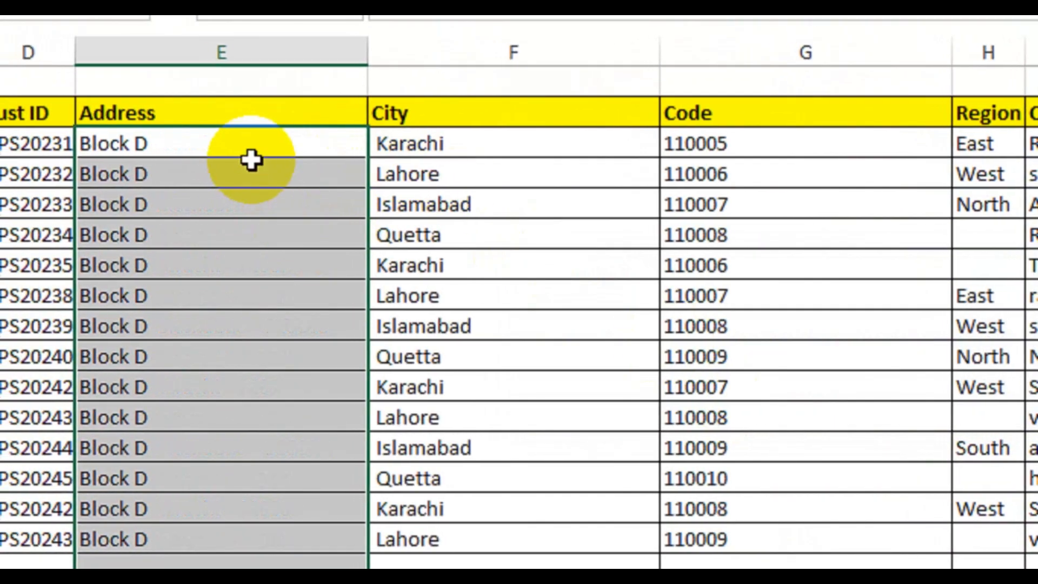
left_click_drag(232, 144, 289, 526)
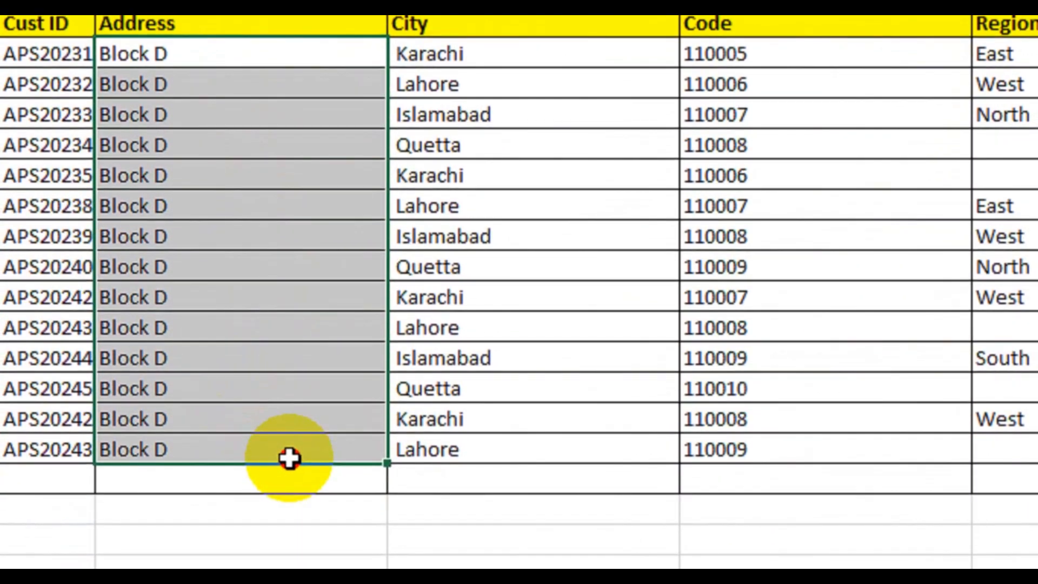
left_click_drag(493, 121, 540, 526)
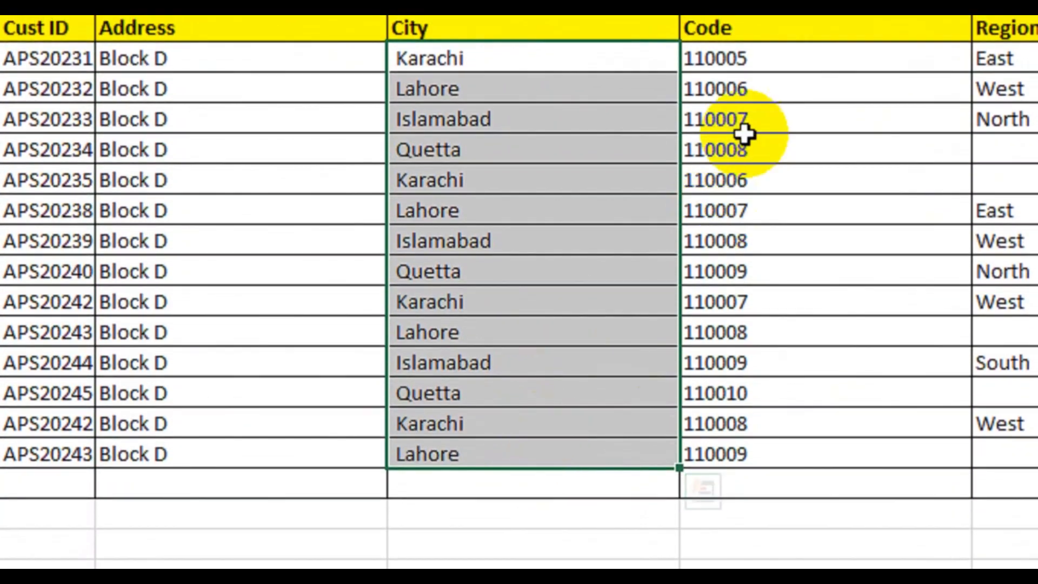
left_click_drag(715, 64, 778, 461)
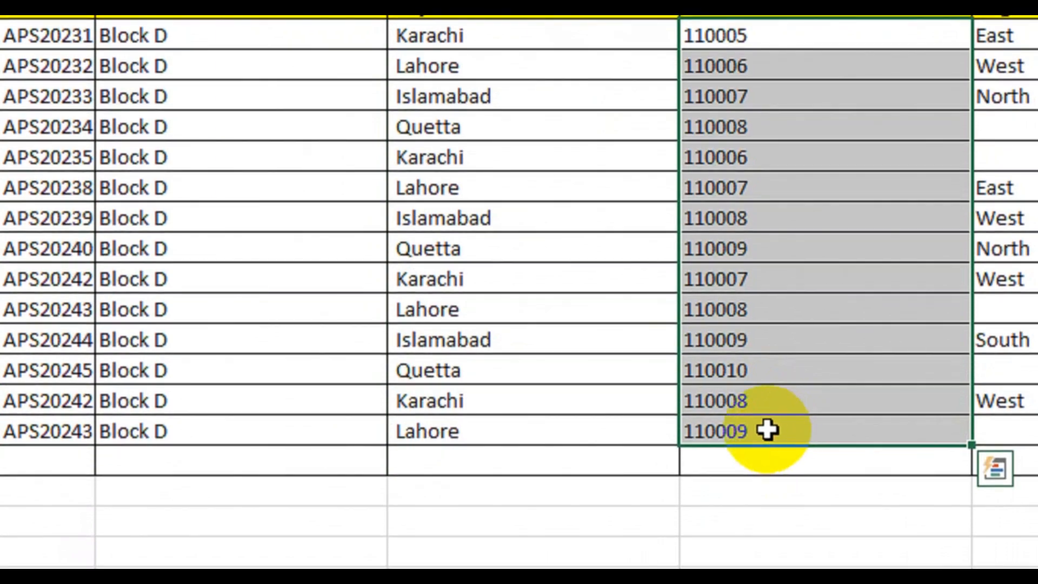
Open Sheet6 and AutoFit the Region column's width and the height of row 4.
left_click(532, 533)
left_click(471, 518)
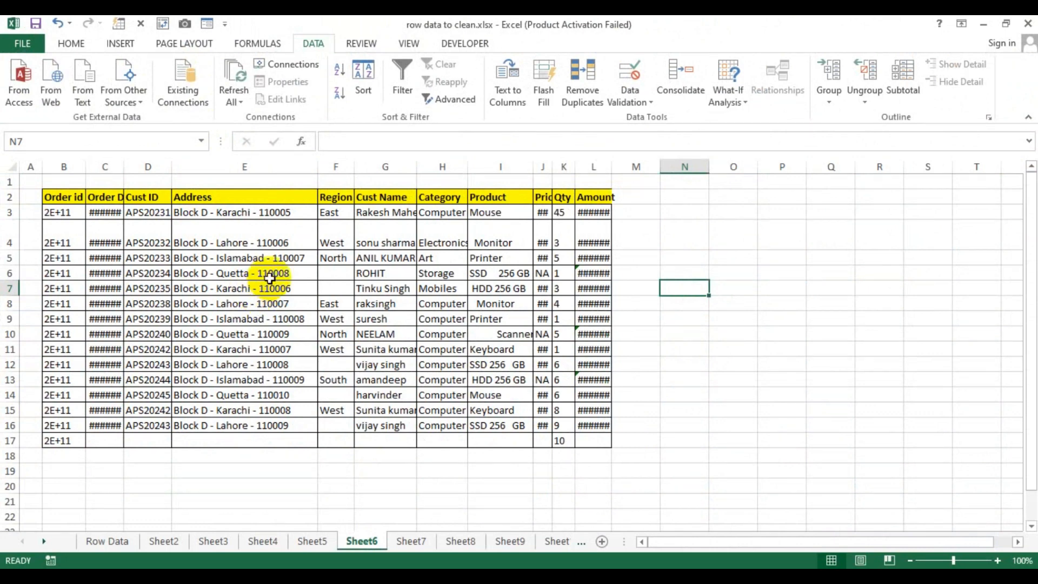
double_click(353, 160)
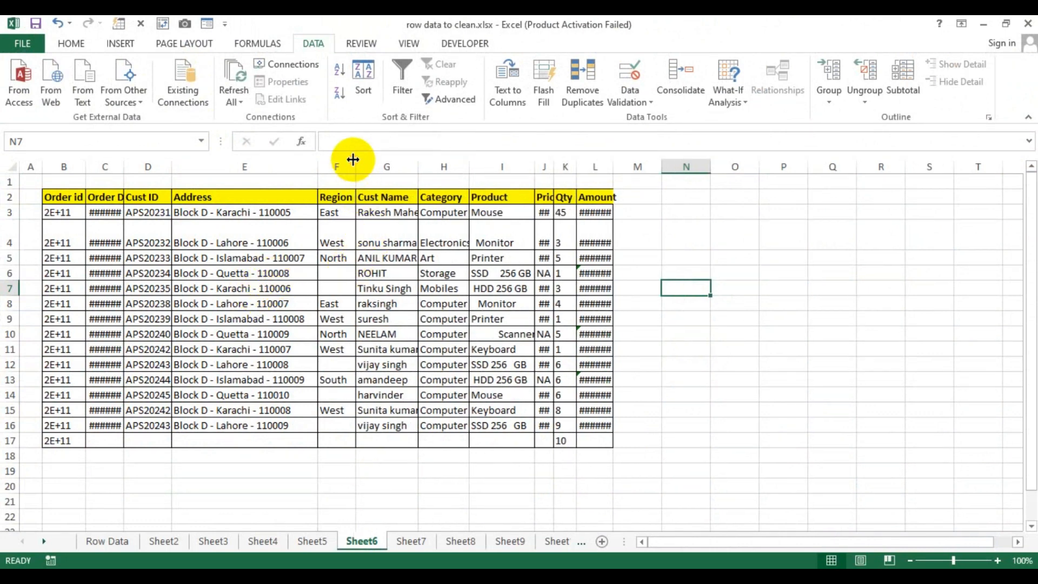
double_click(21, 250)
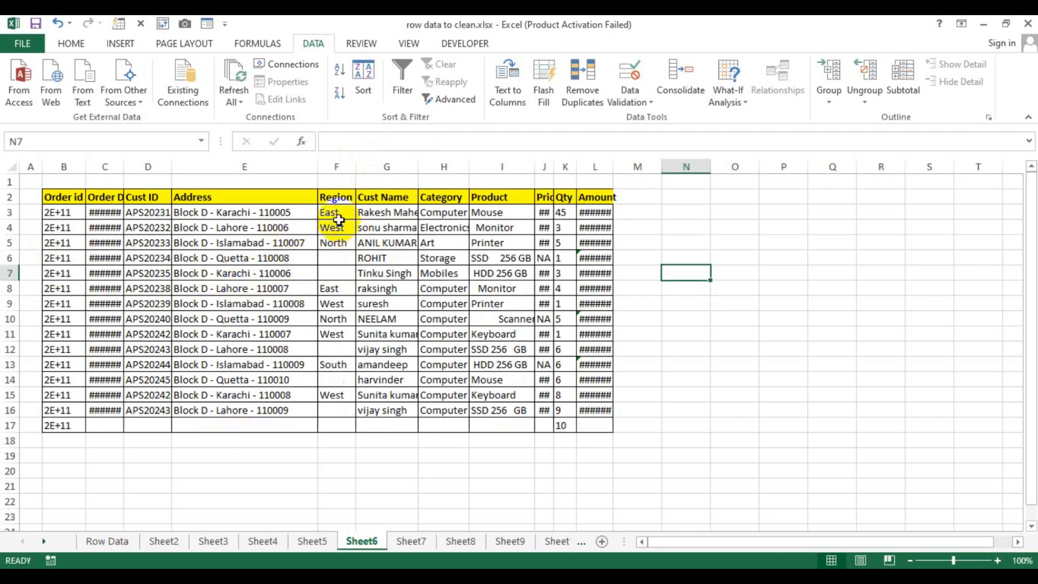
Select only the blank cells of the Region column in F3:F17 with Go To Special and fill them all with NA.
left_click_drag(339, 219, 324, 392)
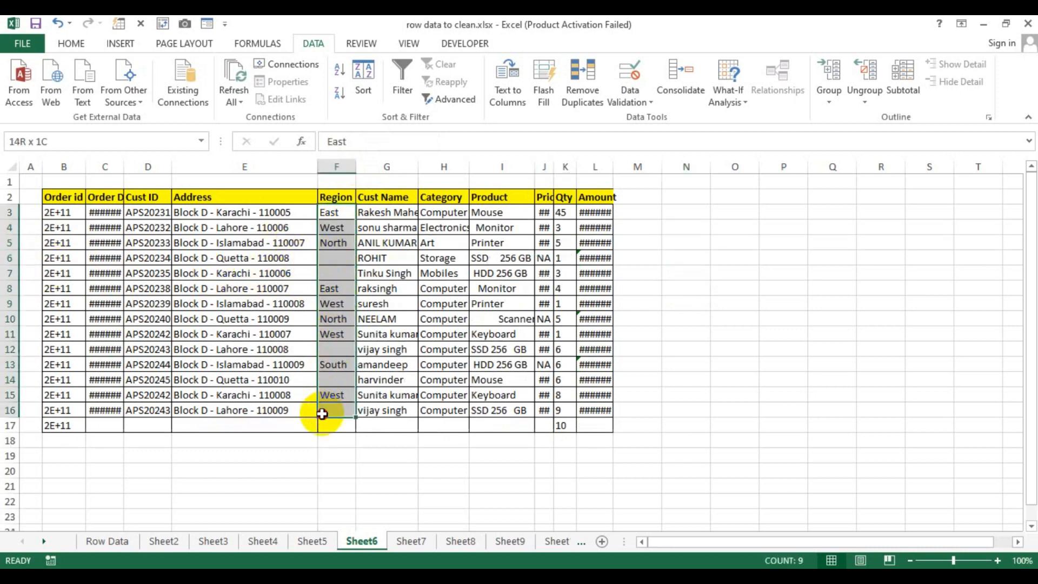
left_click(335, 259)
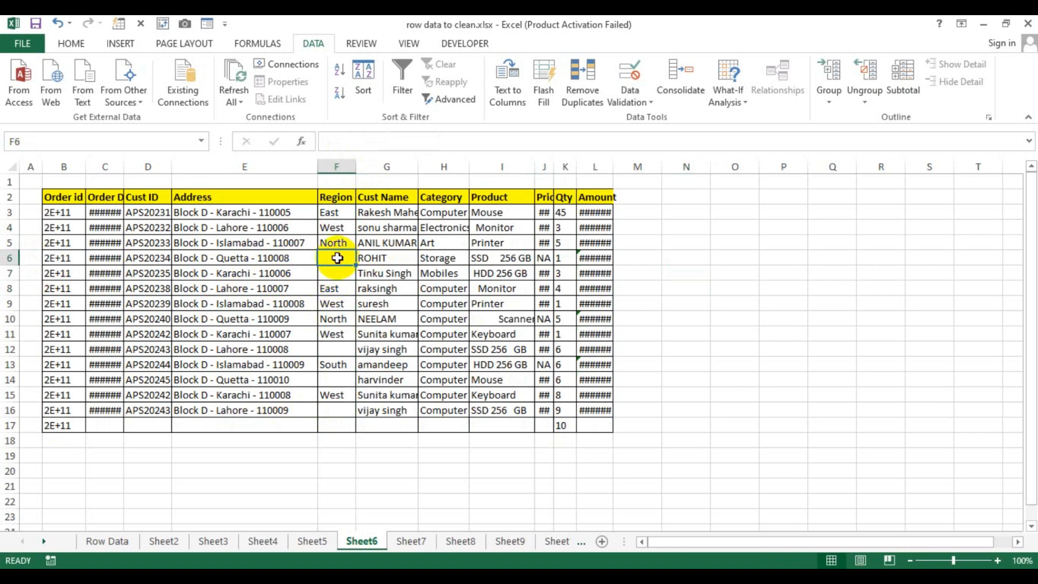
left_click_drag(335, 214, 334, 426)
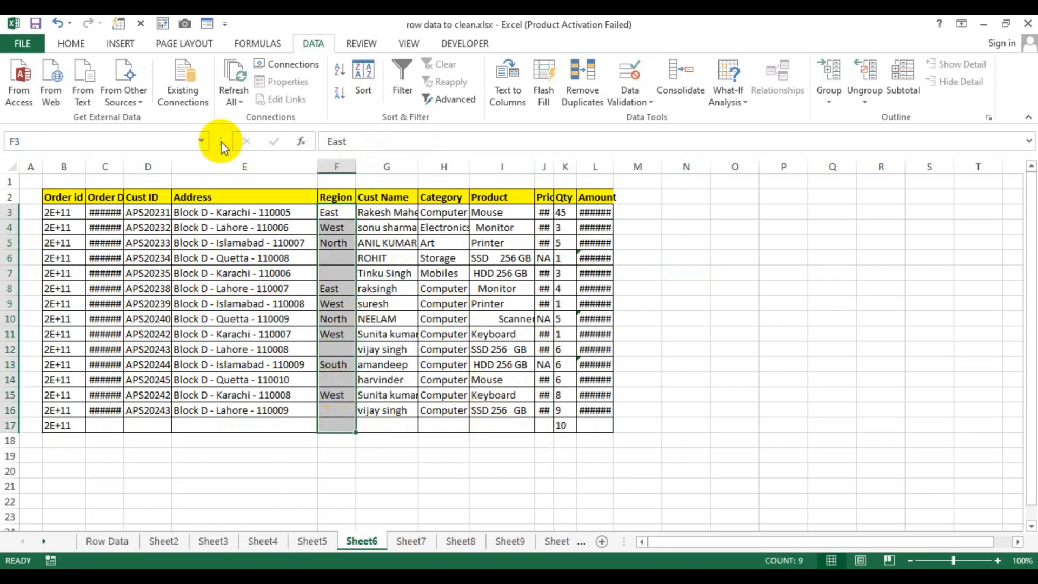
left_click(70, 44)
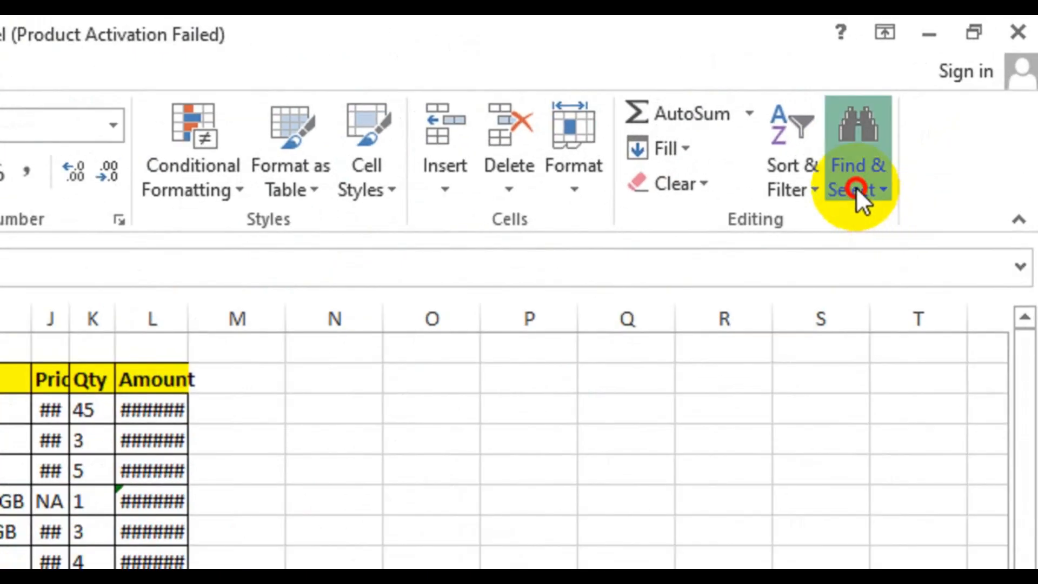
left_click(946, 108)
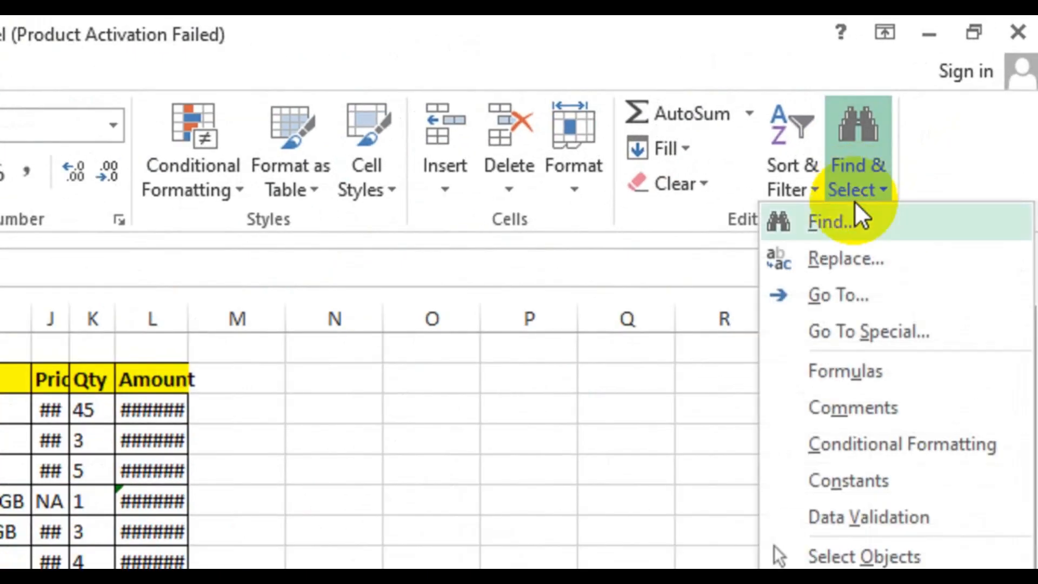
left_click(862, 329)
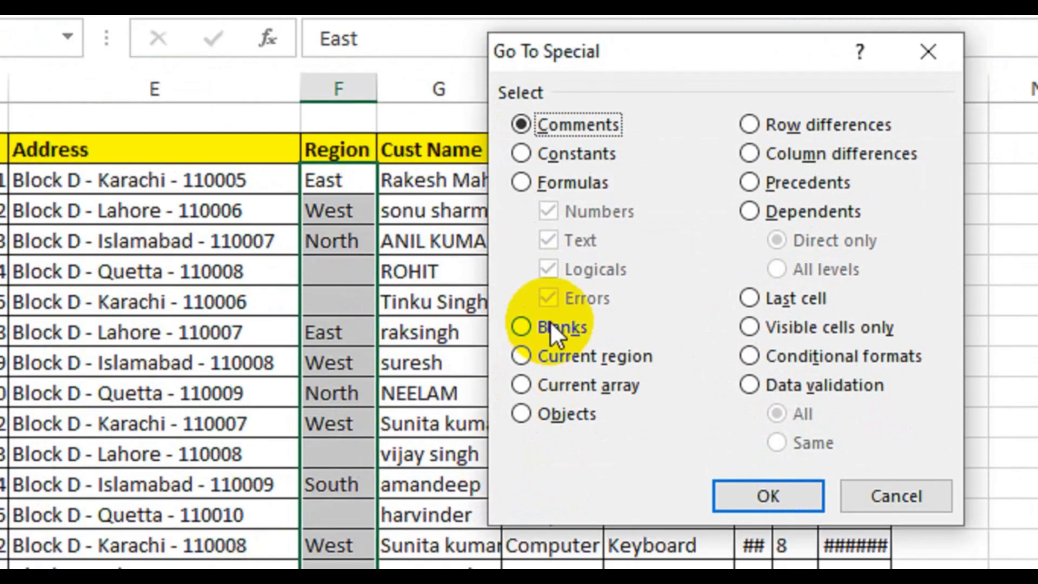
left_click(553, 320)
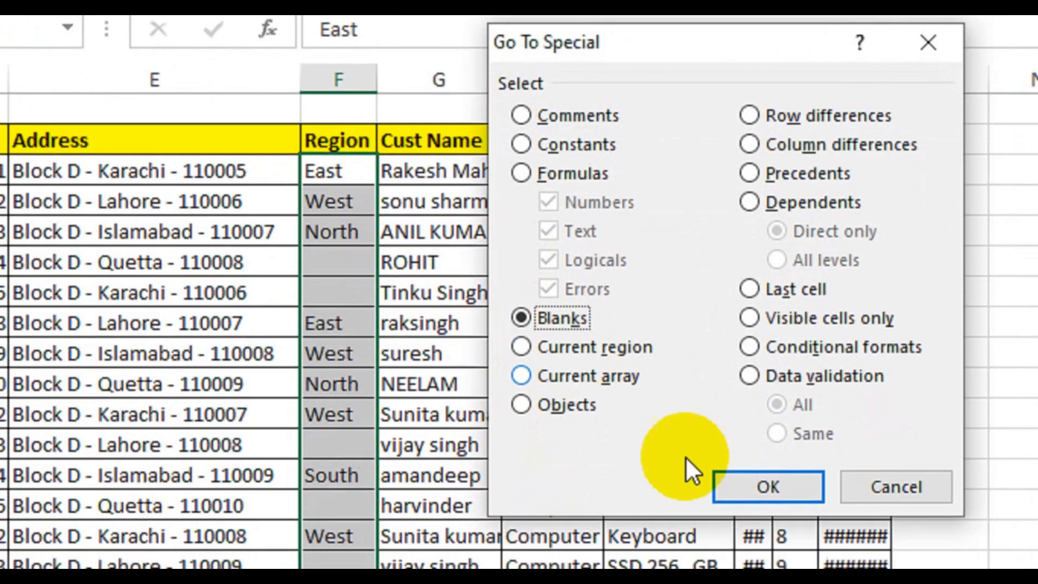
left_click(768, 486)
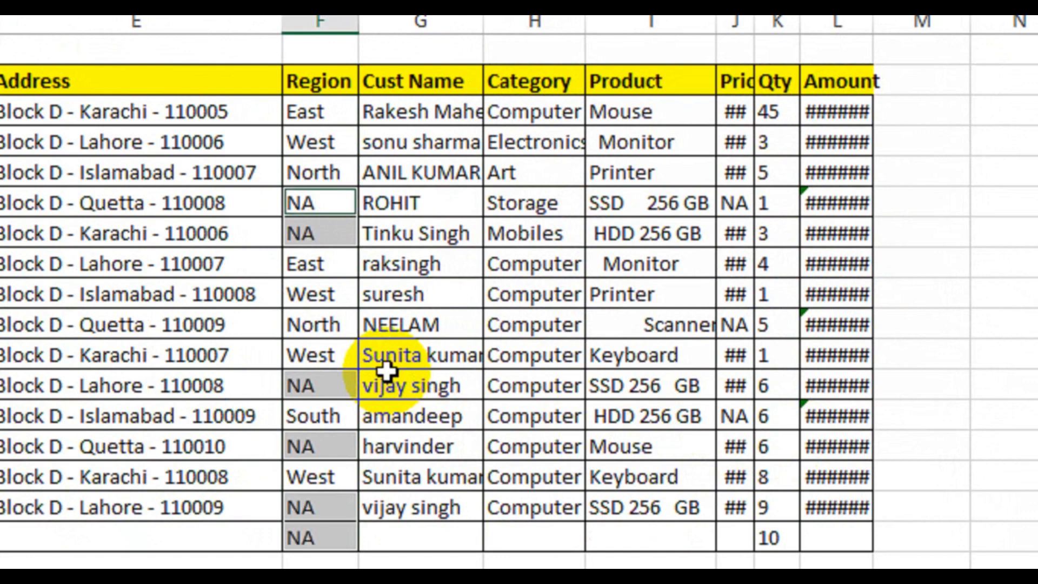
left_click(286, 453)
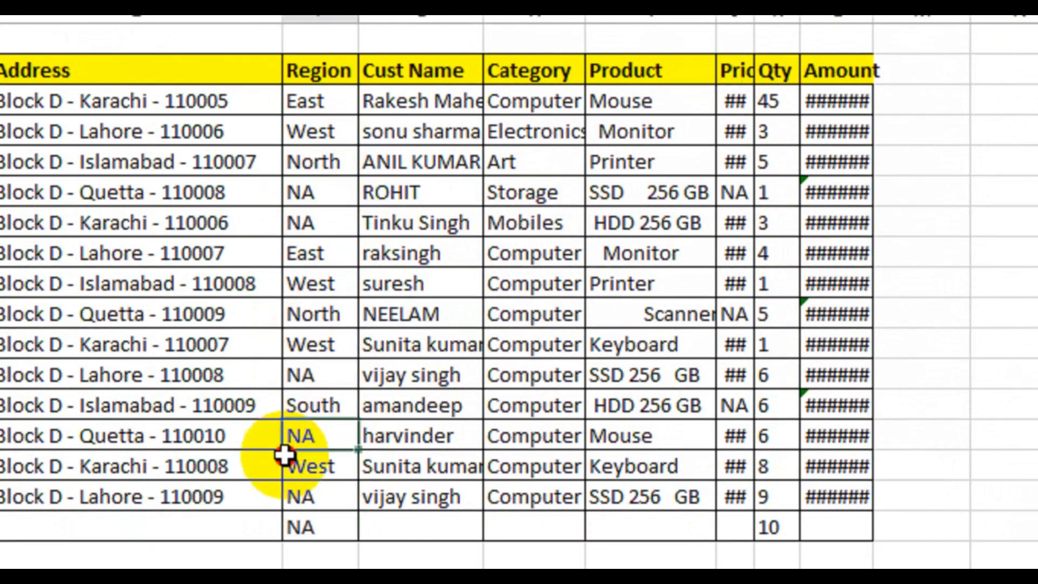
left_click_drag(284, 453, 283, 467)
scroll(279, 486, "down", 1)
left_click_drag(311, 405, 312, 373)
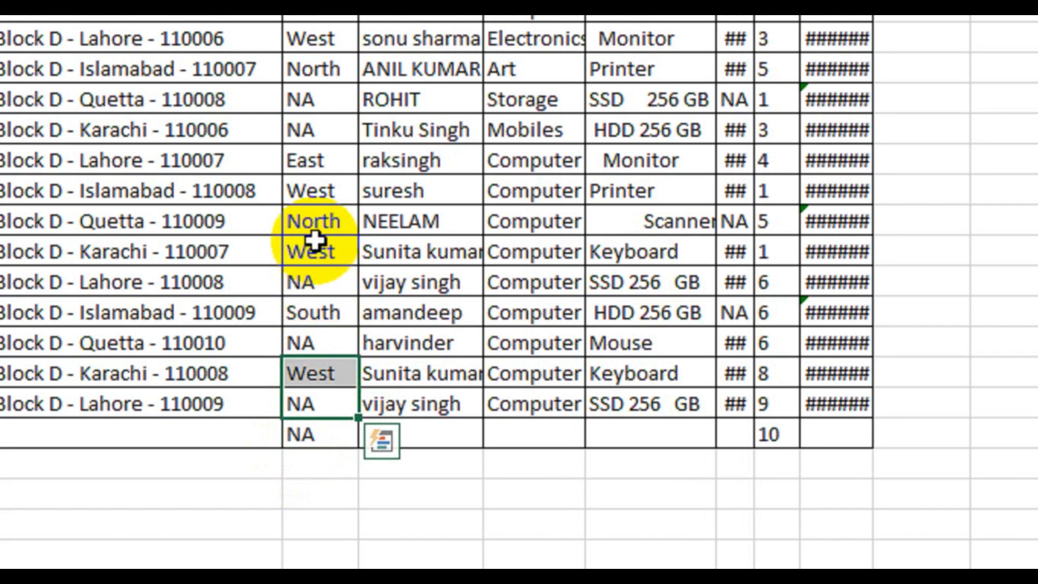
Open the next sheet, AutoFit the height of row 4 and widen the Cust Name column until the full names fit.
left_click(481, 513)
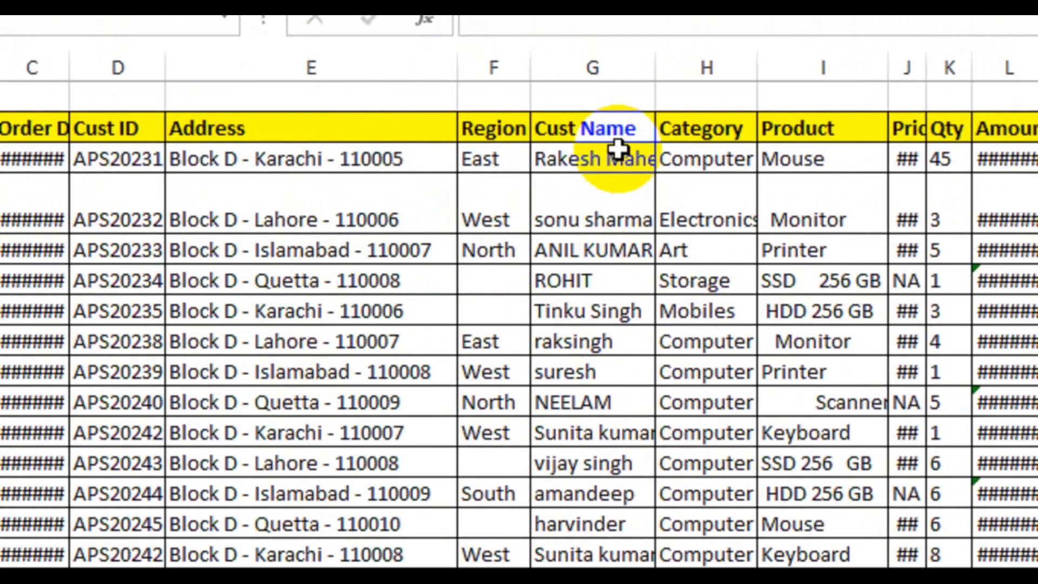
left_click_drag(618, 147, 622, 535)
left_click_drag(623, 480, 621, 532)
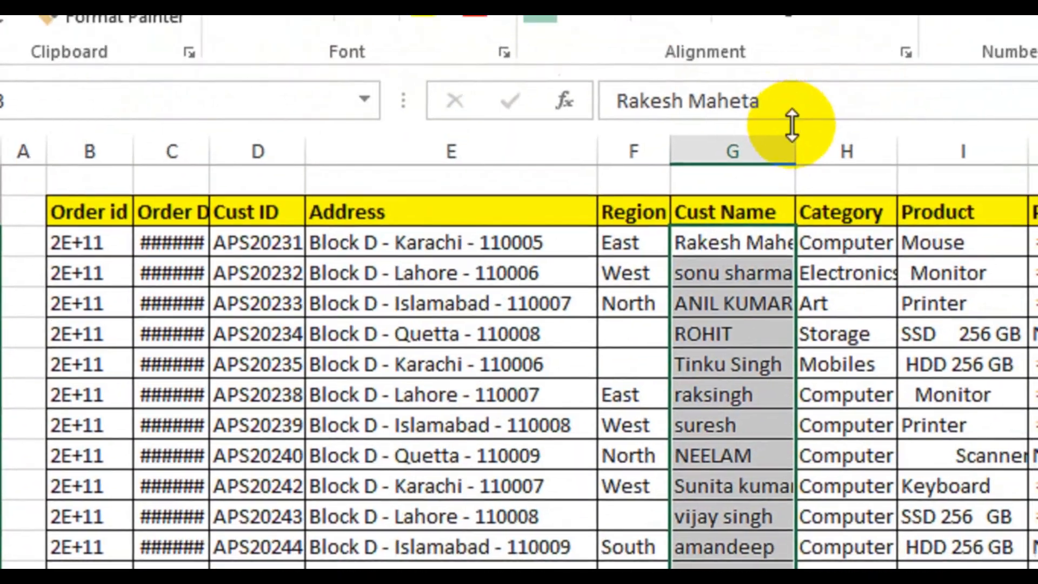
left_click_drag(780, 157, 821, 158)
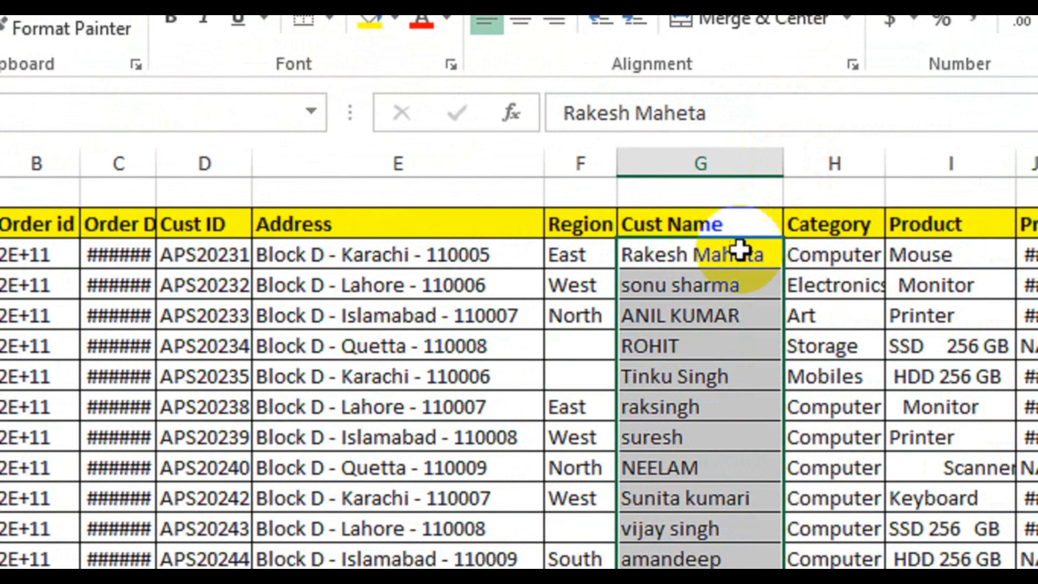
Examine the letter casing of the entries in the Cust Name column.
left_click(669, 251)
left_click(687, 314)
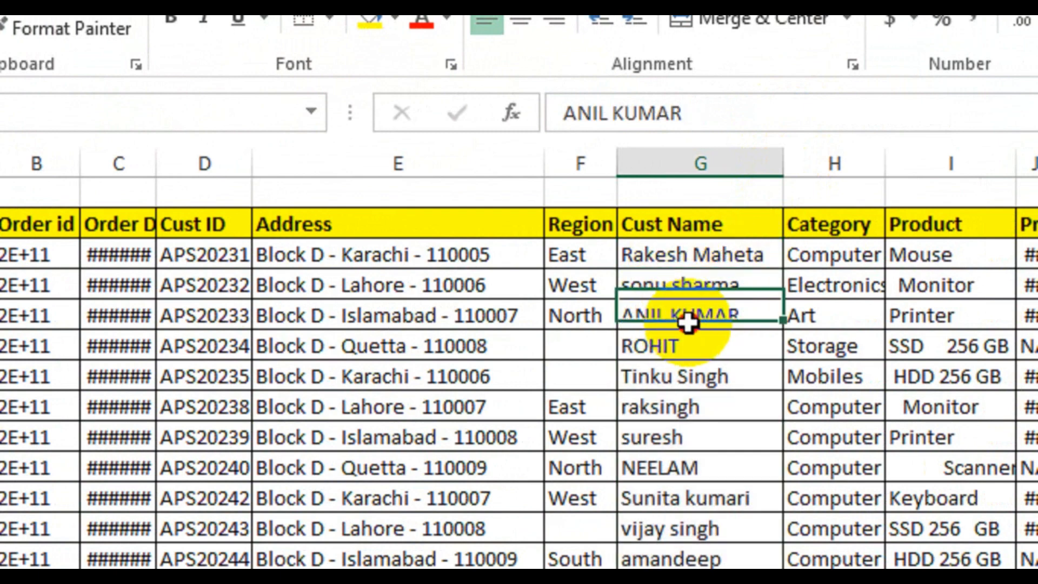
left_click(688, 284)
left_click(670, 343)
left_click(673, 401)
left_click(662, 380)
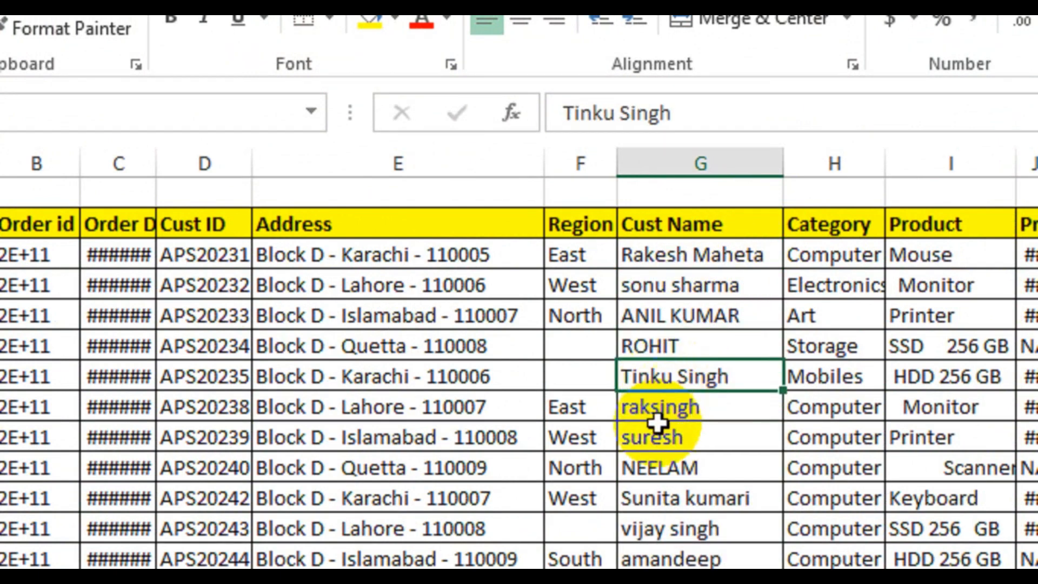
left_click(655, 472)
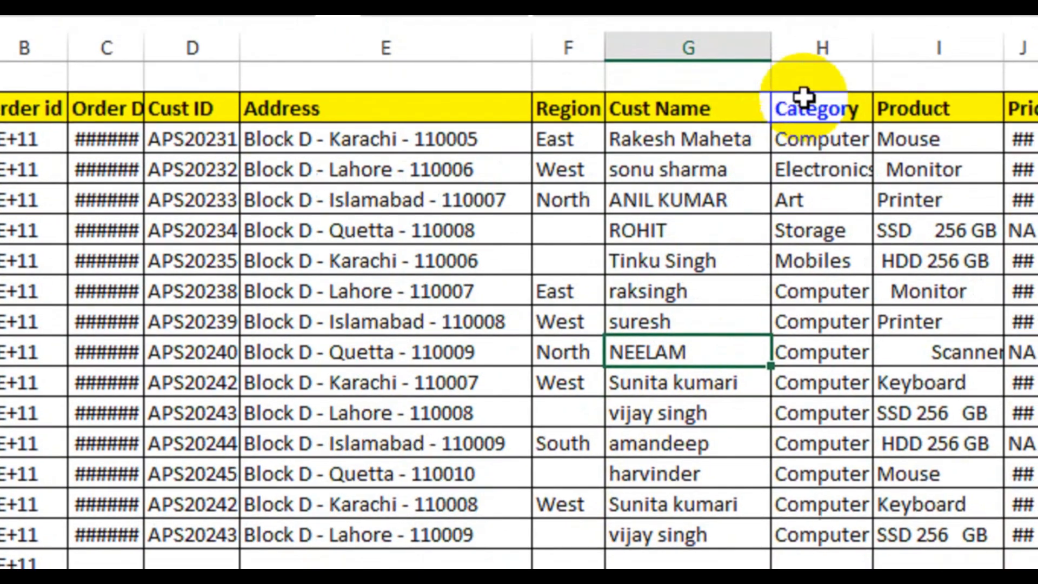
Insert an empty column between the Cust Name and Category columns.
left_click(811, 45)
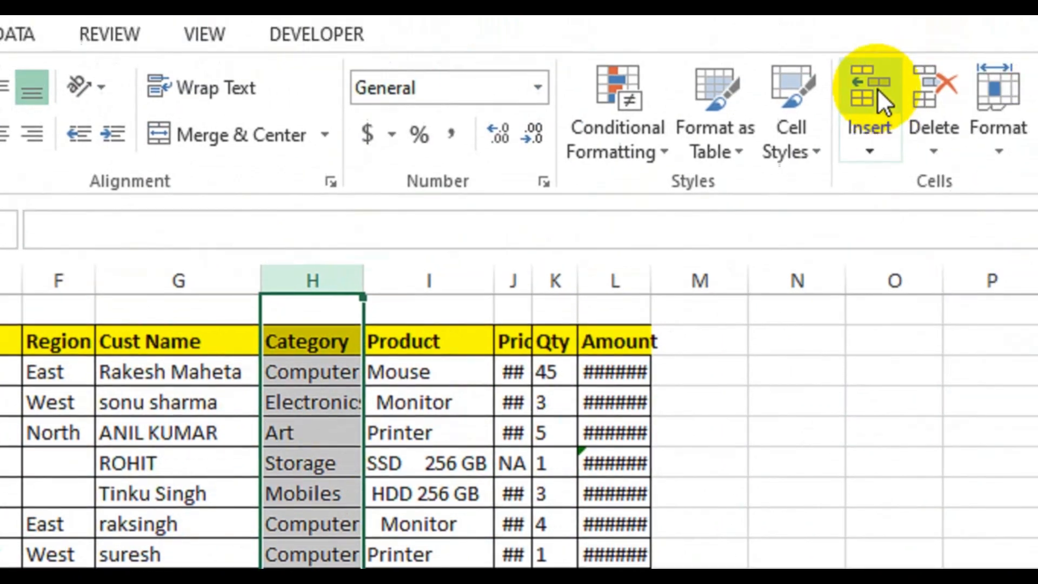
left_click(877, 89)
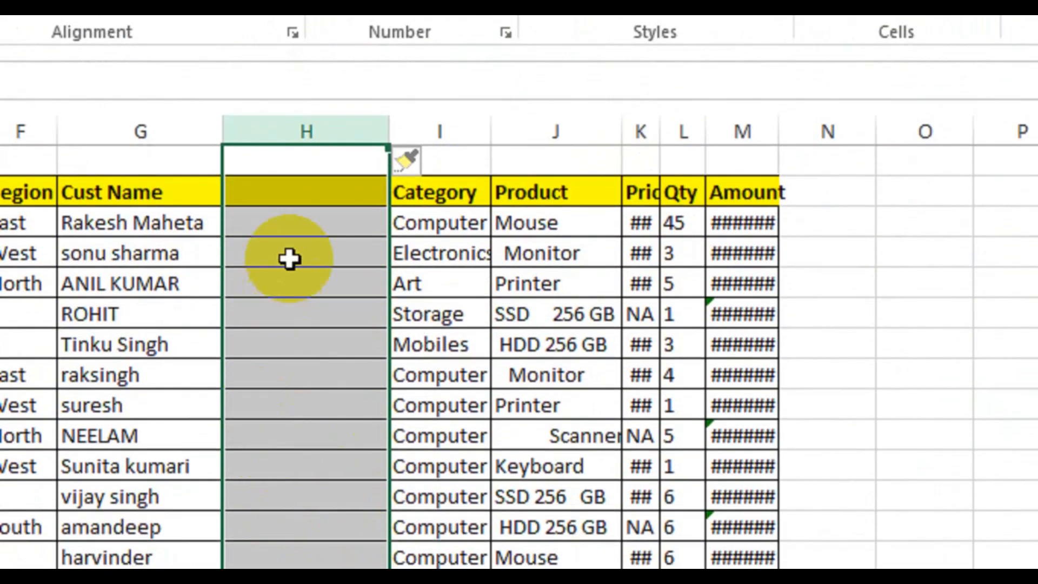
Enter the heading Name in H2, at the top of the newly inserted column.
left_click(335, 341)
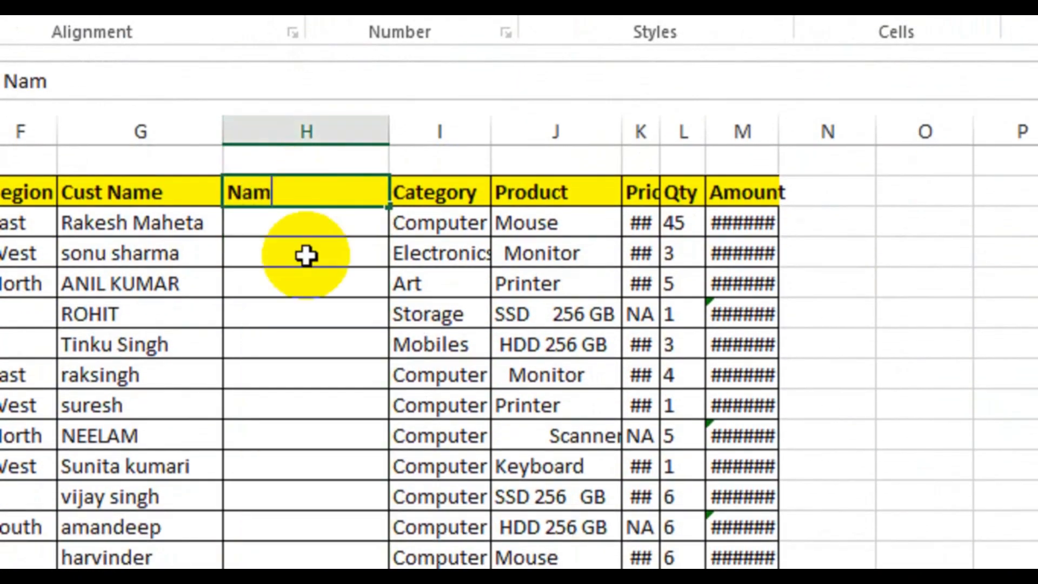
key("Return")
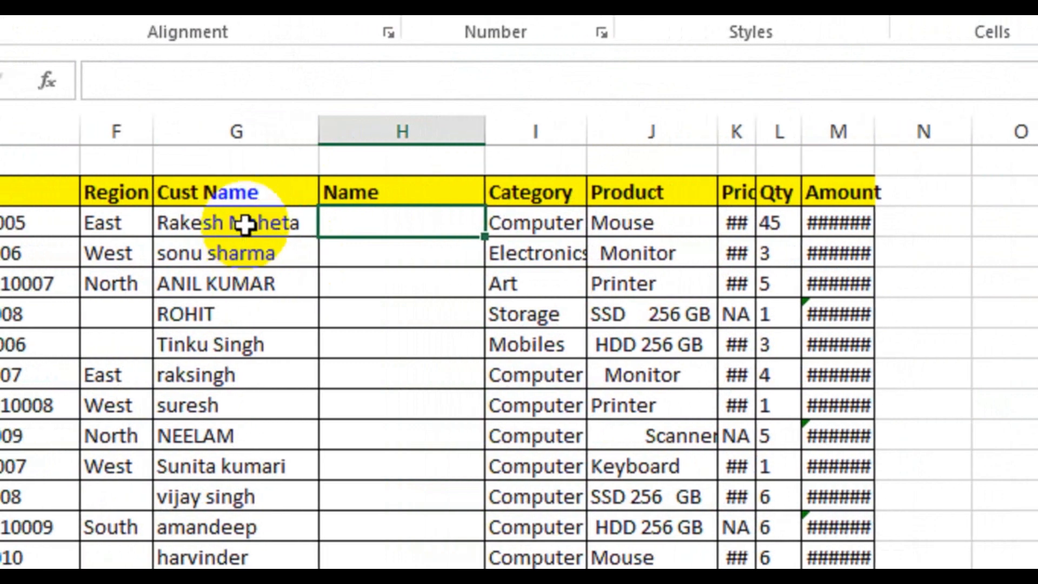
Enter the formula =PROPER(G3) in the first data cell of the Name column.
type("=")
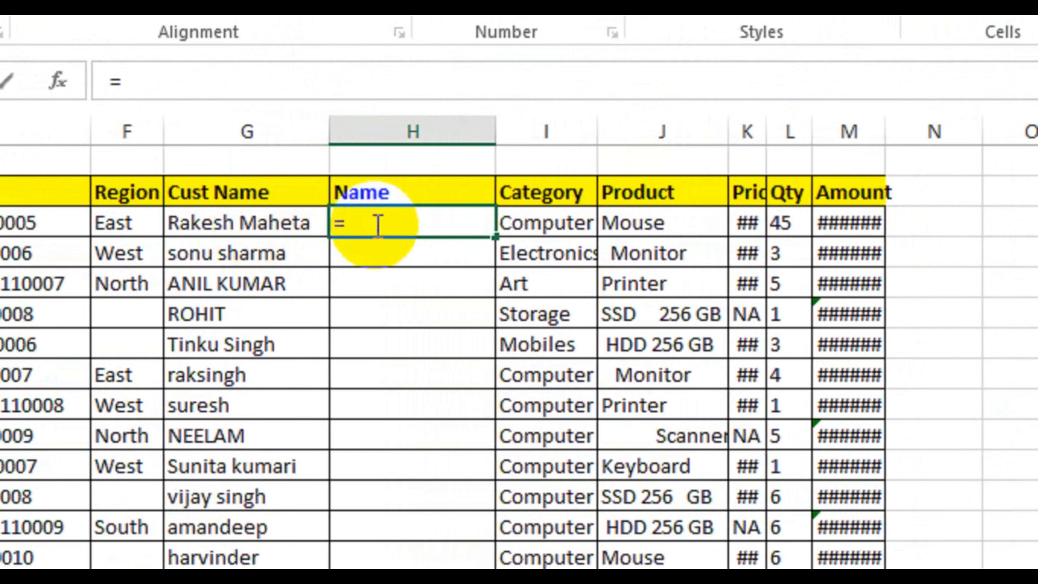
type("pro")
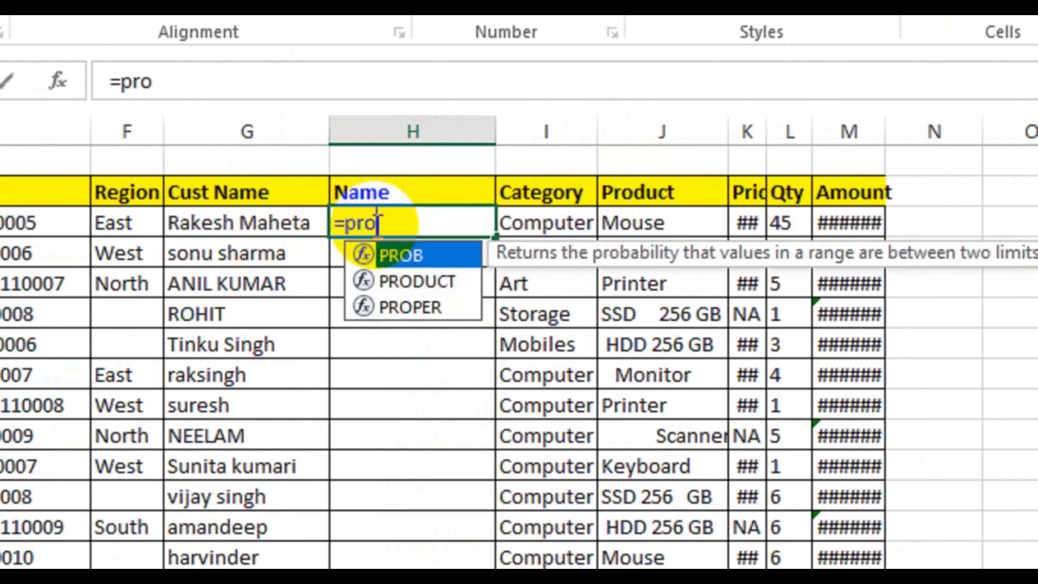
key("Down")
key("Down")
left_click(272, 227)
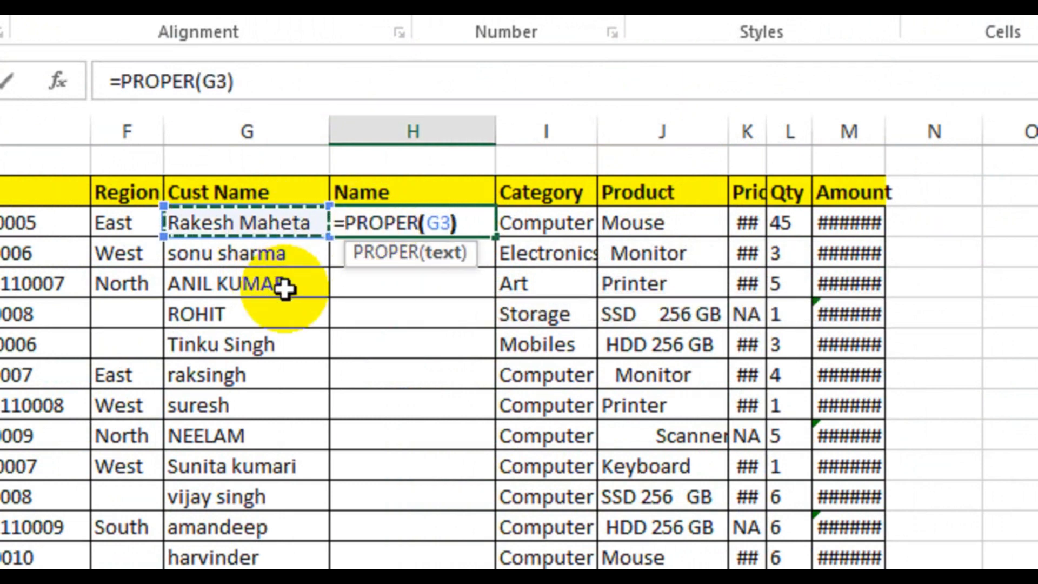
type(")")
key("Return")
left_click(384, 224)
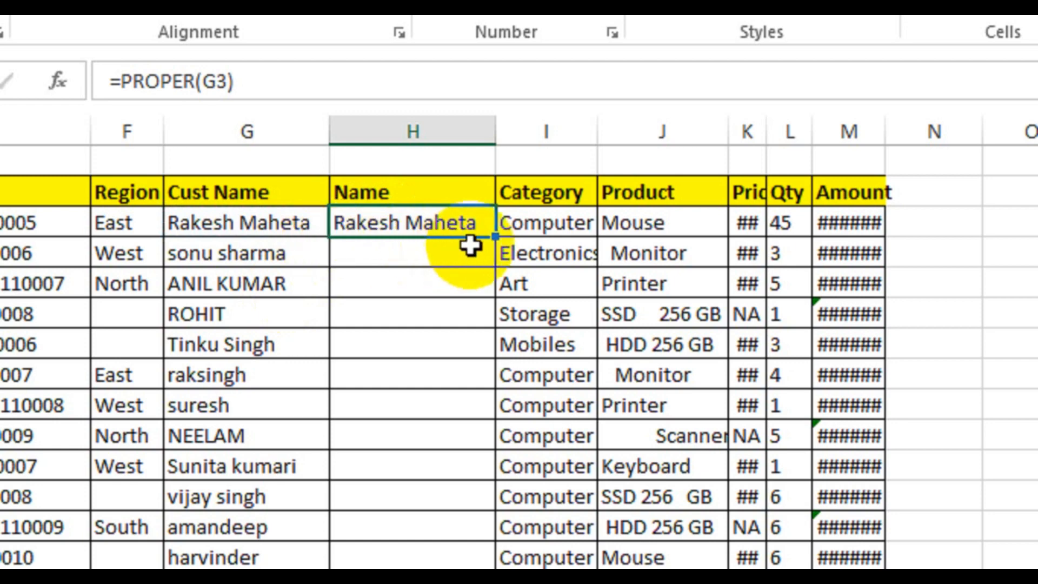
Fill the PROPER formula down the Name column and compare its letter casing with the Cust Name entries.
left_click_drag(494, 238, 452, 500)
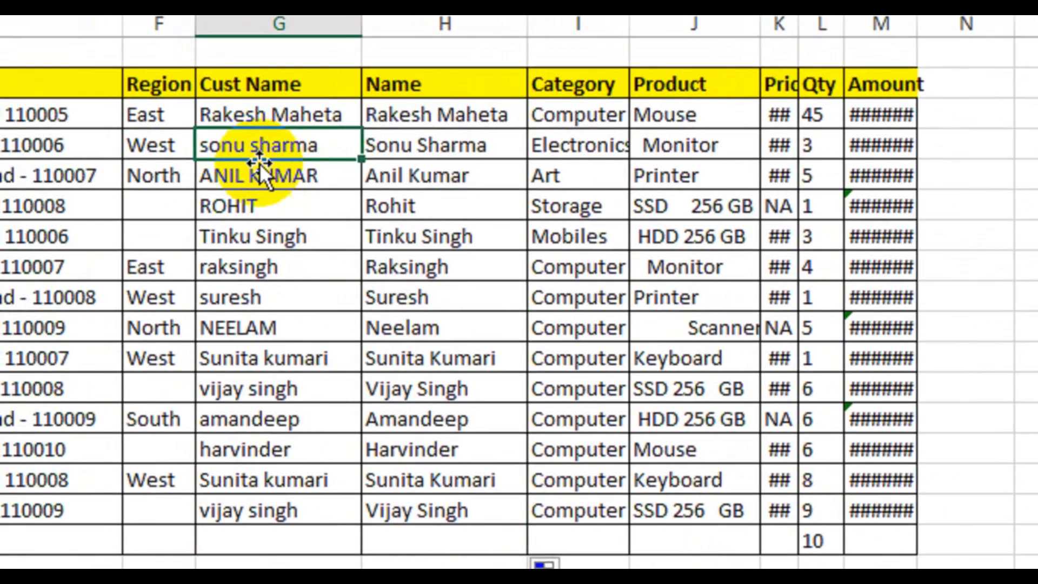
left_click(498, 152)
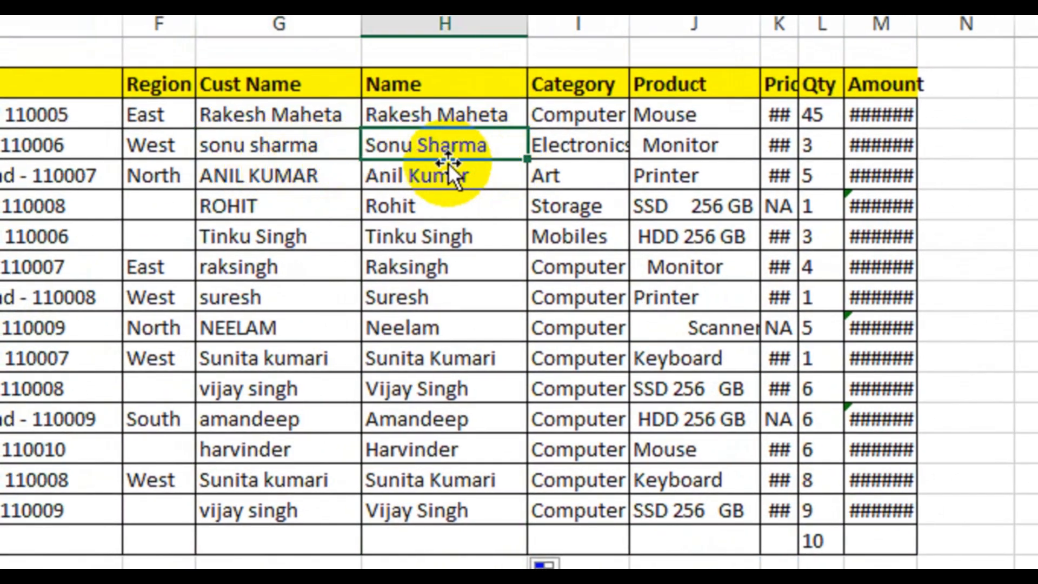
left_click(294, 185)
key("Tab")
key("Return")
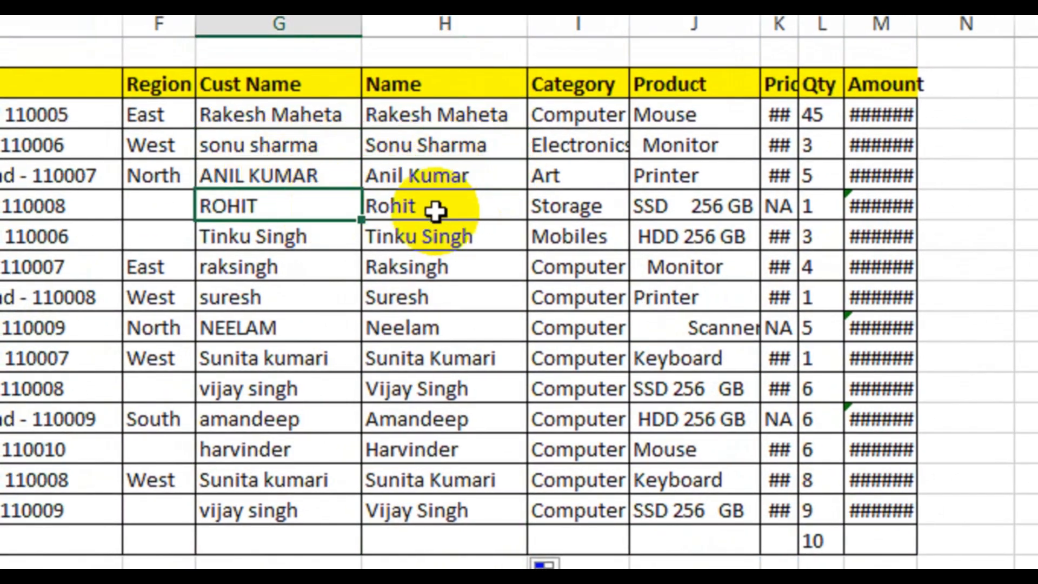
left_click(388, 201)
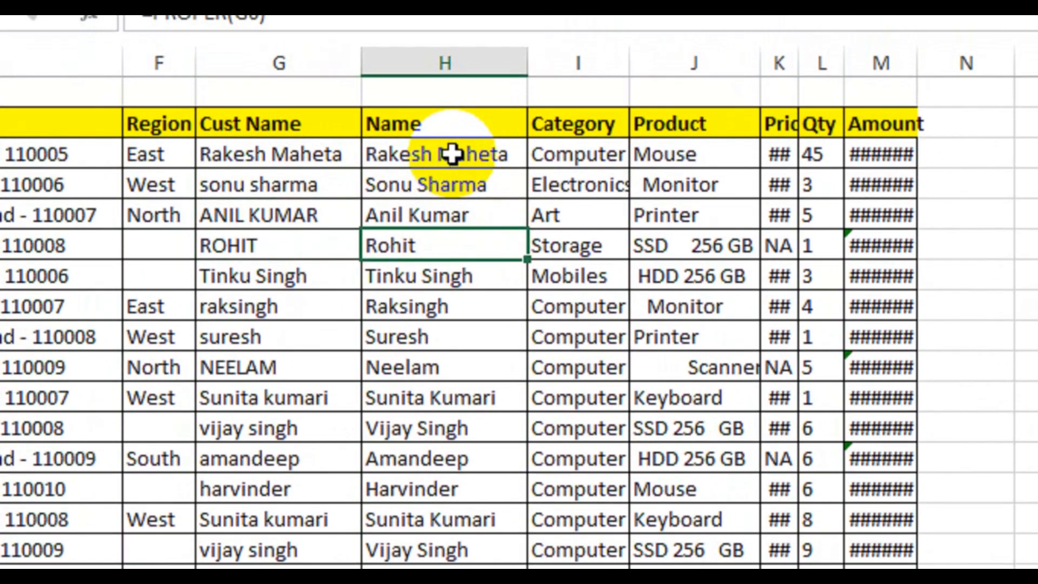
Replace PROPER with UPPER in the H3 formula and fill it down the whole Name column.
double_click(451, 114)
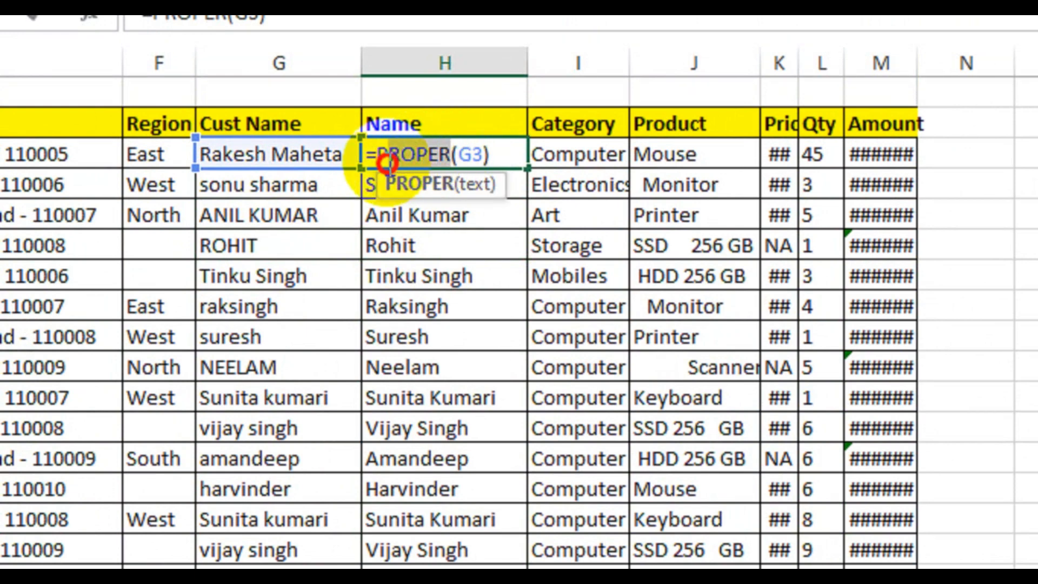
type("low")
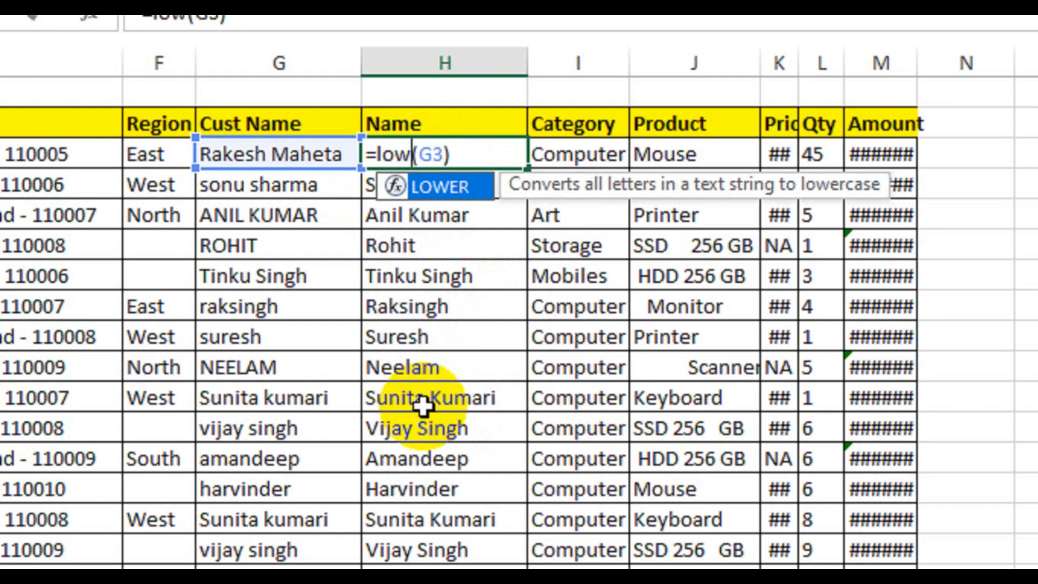
key("BackSpace")
key("BackSpace")
key("BackSpace")
type("uper")
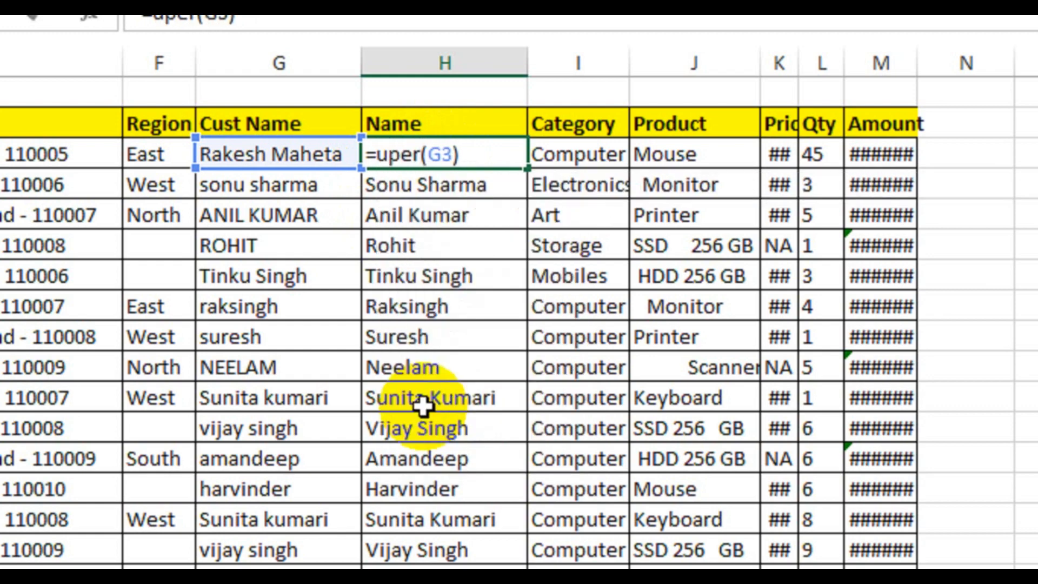
key("BackSpace")
key("BackSpace")
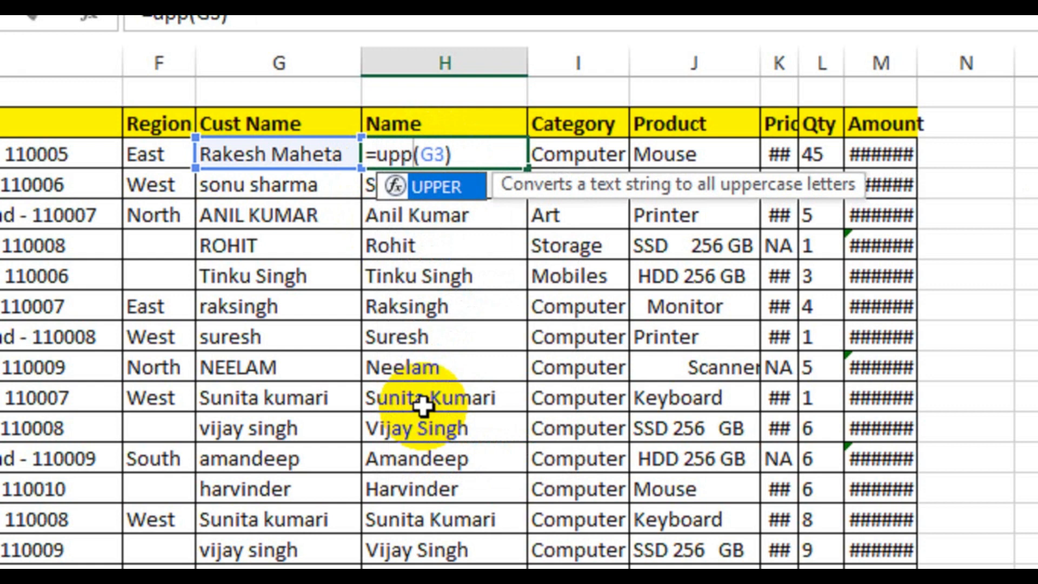
type("per")
key("Return")
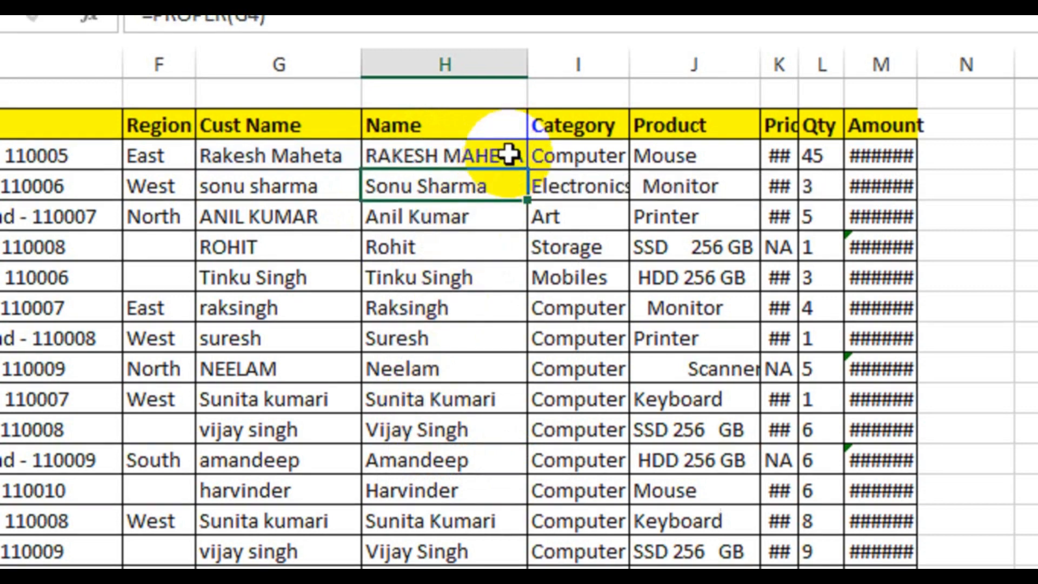
left_click(508, 154)
double_click(524, 171)
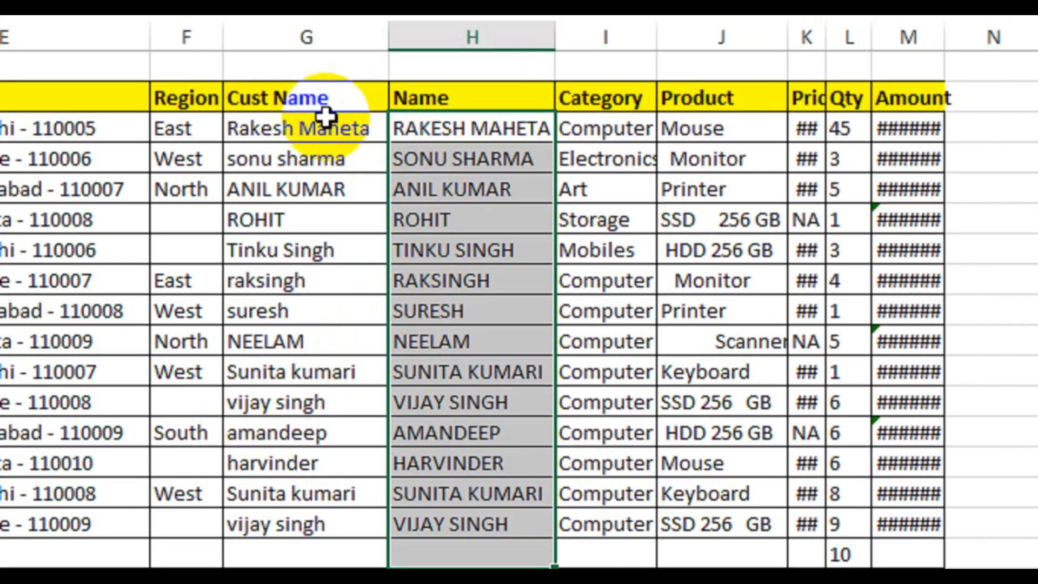
Try deleting the Cust Name column while the Name column still holds formulas, and undo the deletion.
left_click(308, 96)
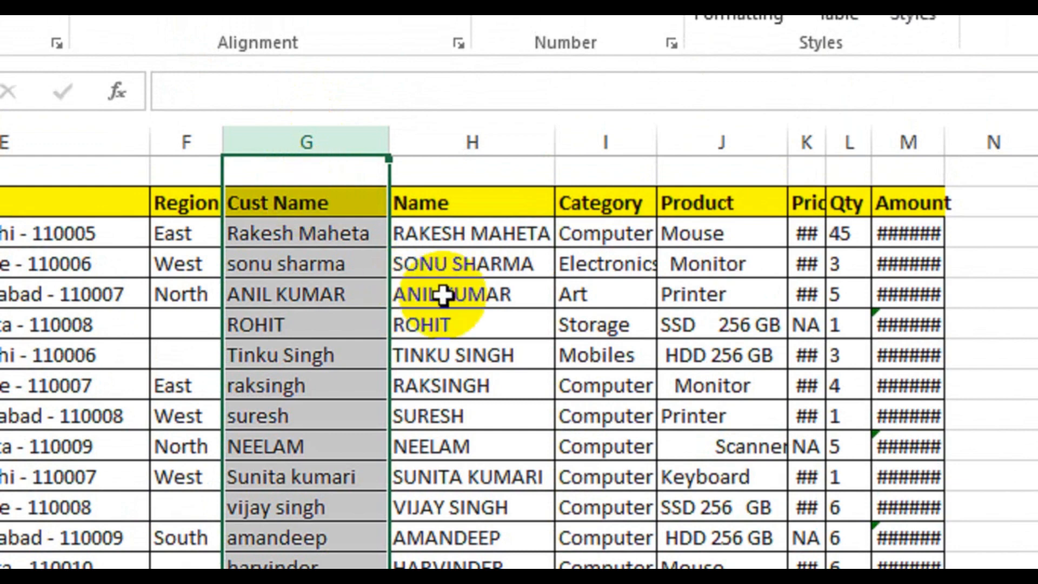
left_click_drag(476, 231, 461, 524)
left_click(286, 225)
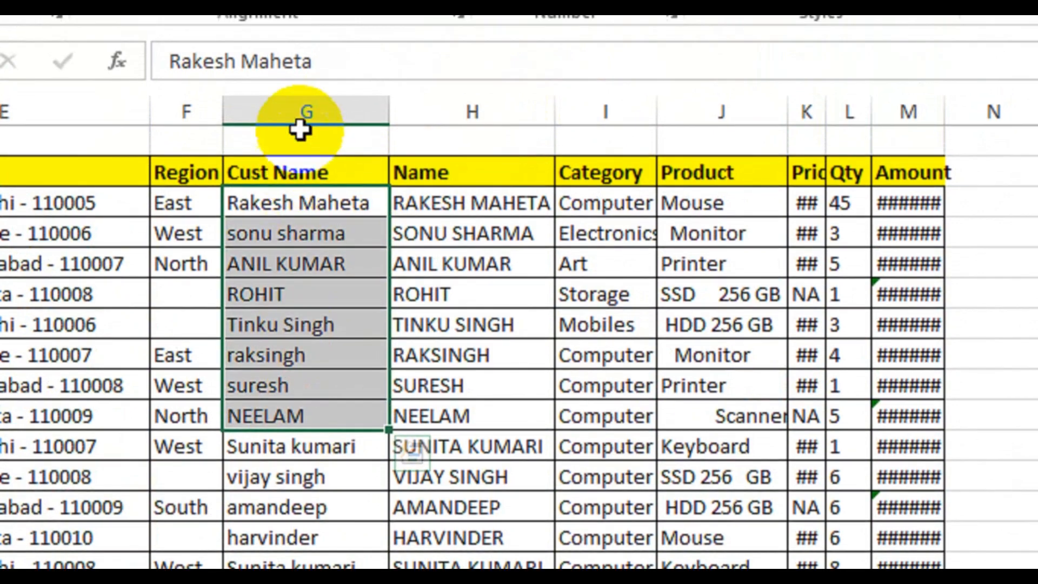
left_click(303, 95)
left_click(949, 70)
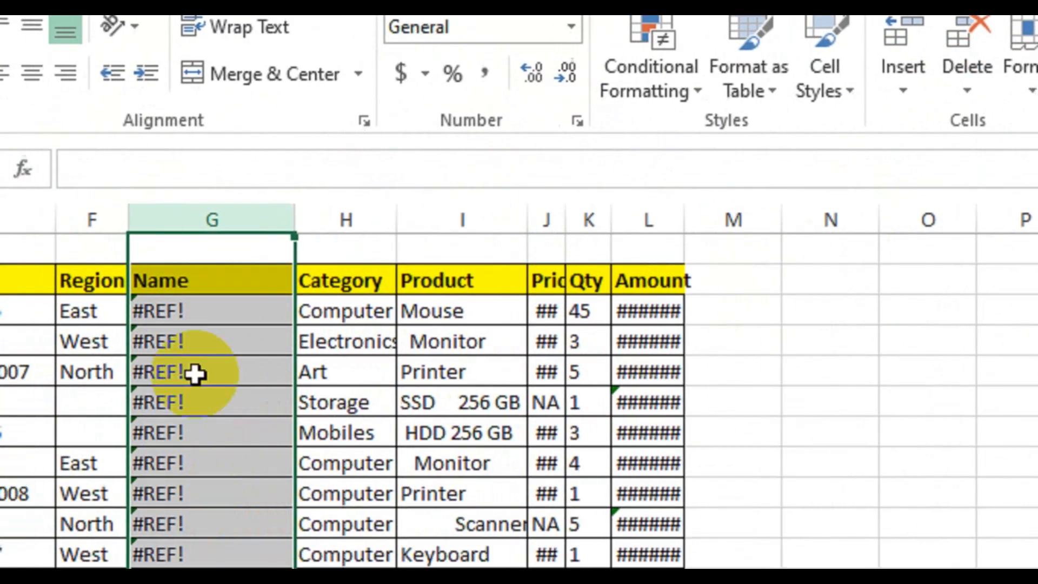
left_click_drag(66, 404, 254, 454)
key("ctrl+z")
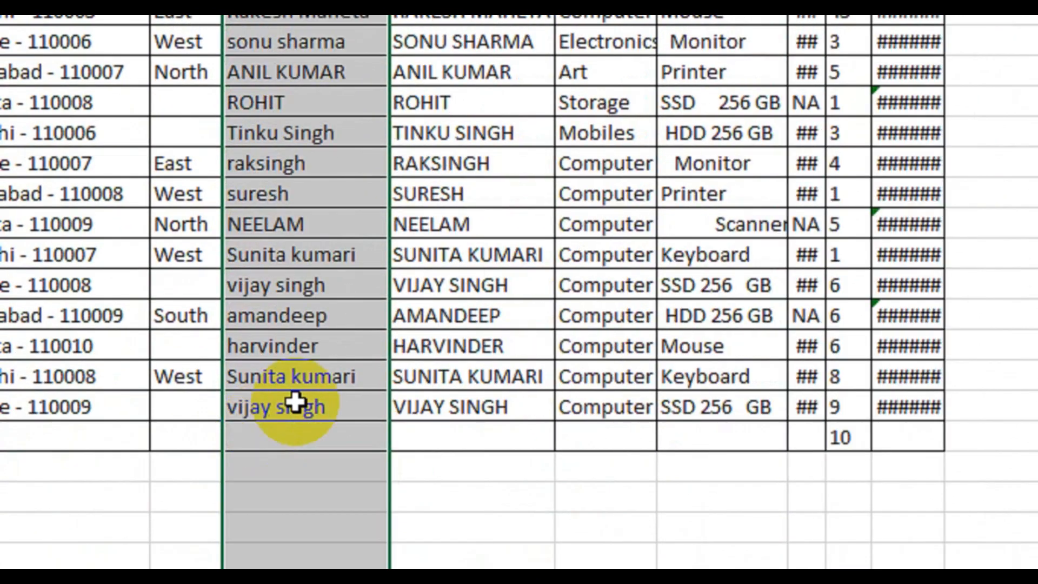
Convert the Name column's formulas in H3:H17 to static text by copying them and pasting them in place as Values with Paste Special.
left_click(442, 194)
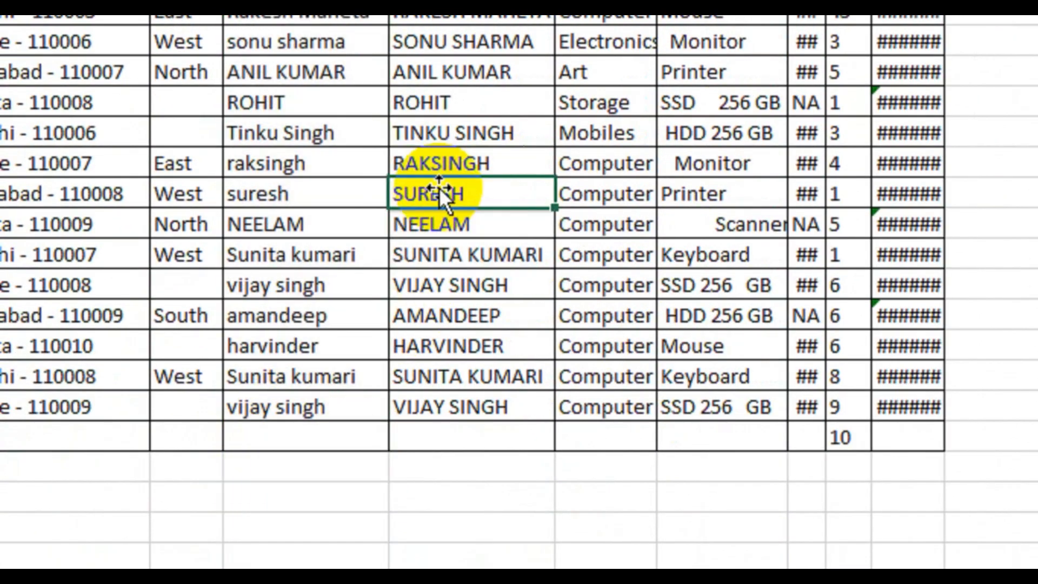
left_click(417, 18)
left_click(341, 18)
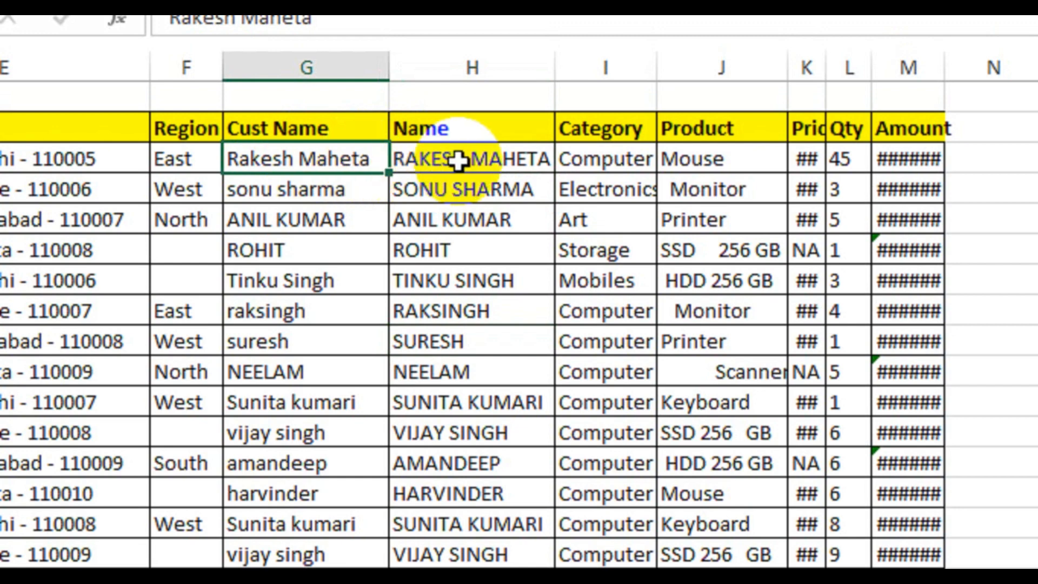
left_click_drag(458, 160, 457, 578)
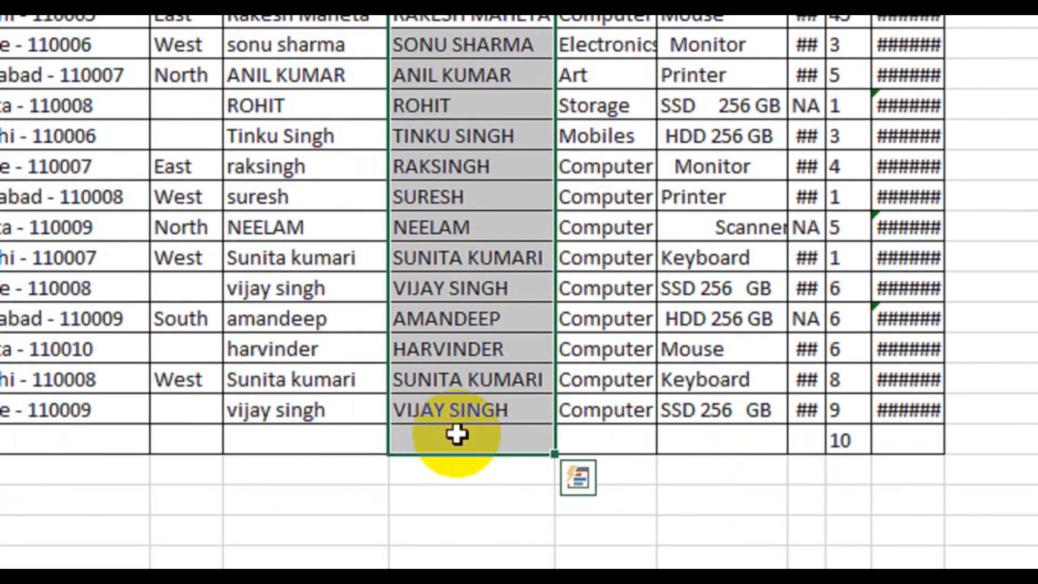
key("ctrl+c")
right_click(494, 74)
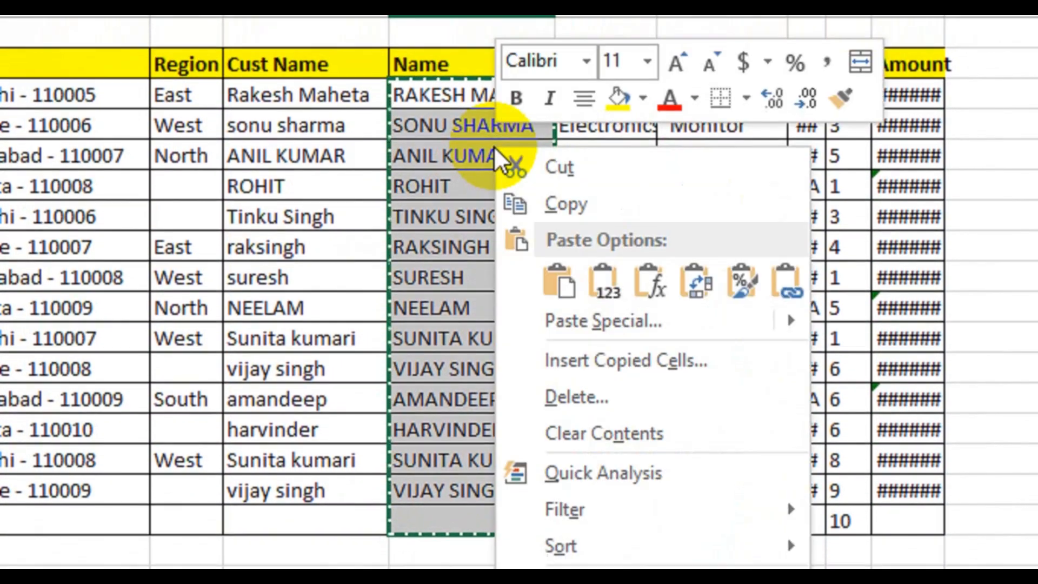
left_click(571, 323)
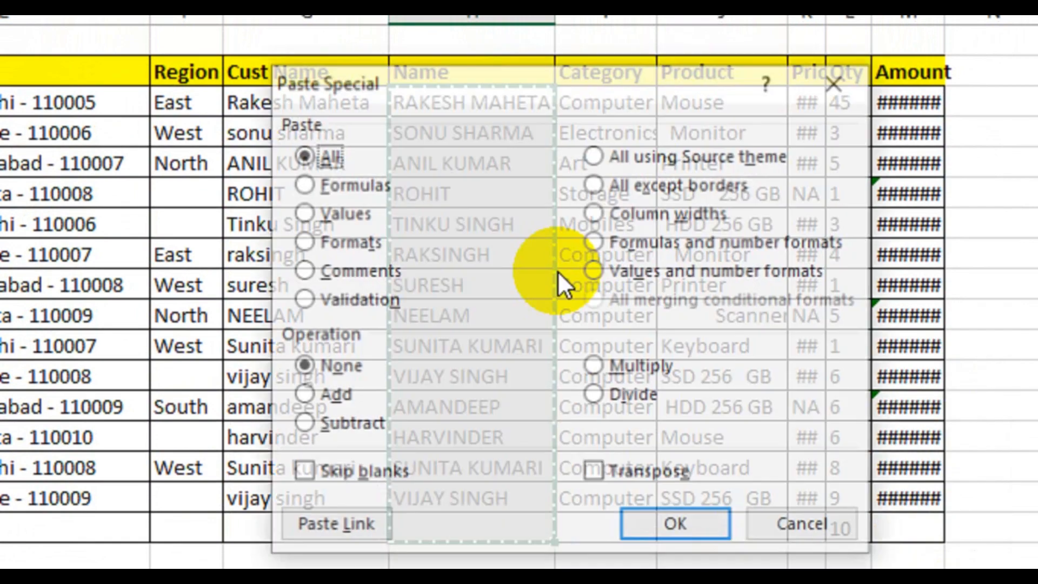
left_click(346, 215)
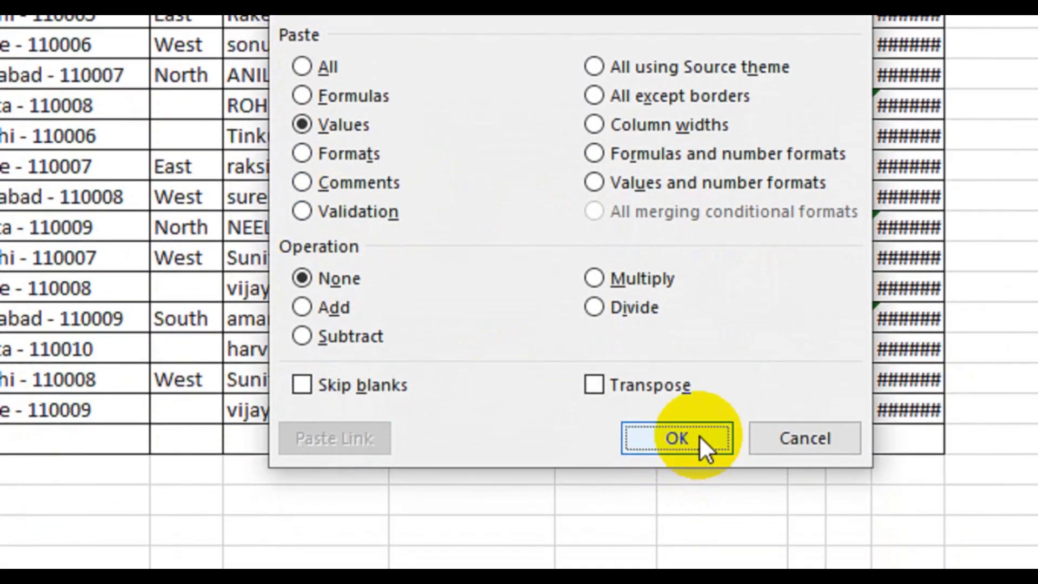
left_click(677, 438)
Delete the original Cust Name column G, keeping only the uppercase Name column.
left_click(333, 48)
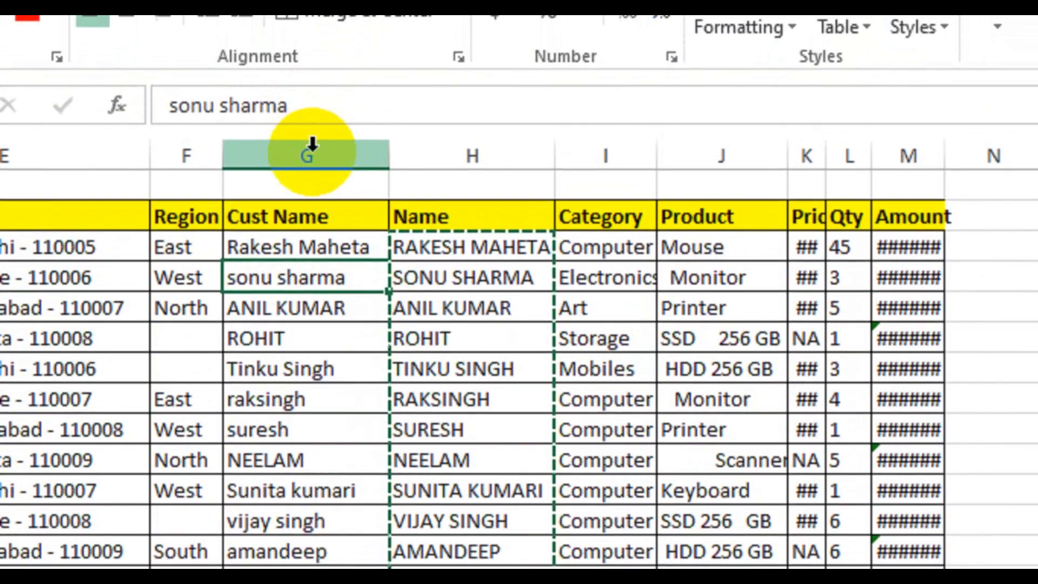
left_click(312, 149)
left_click(481, 241)
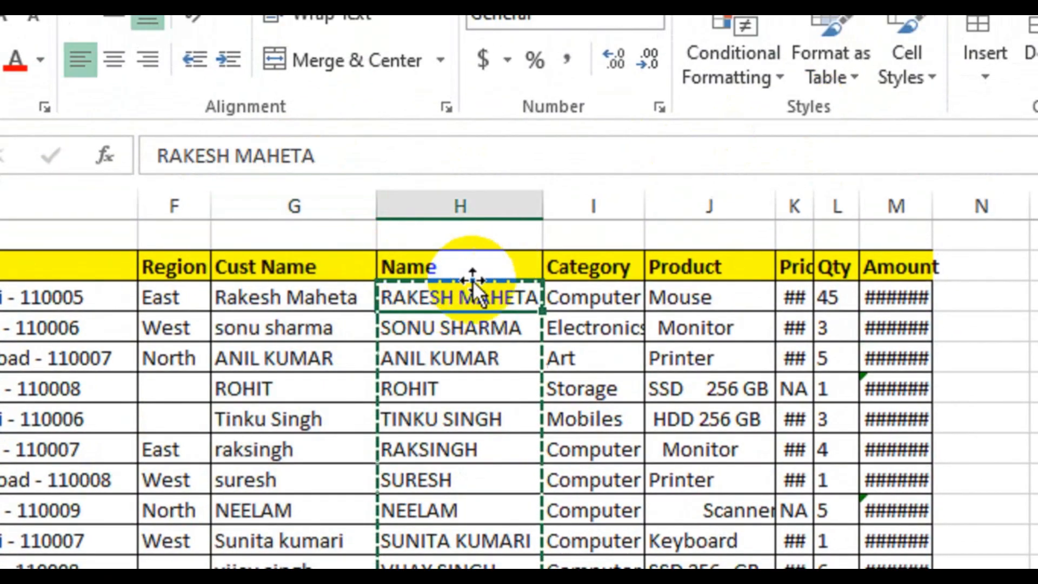
left_click(454, 446)
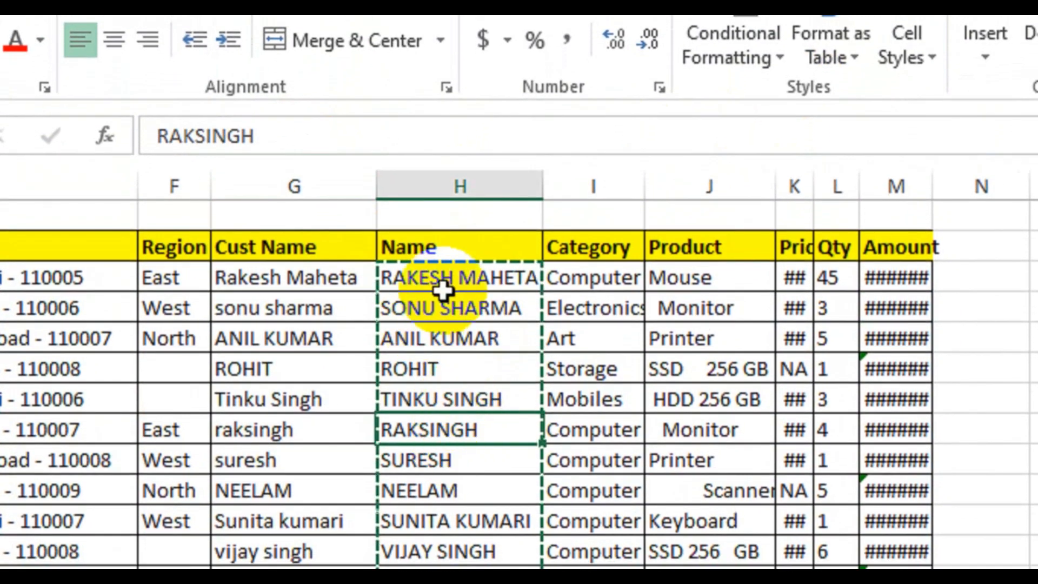
left_click(324, 186)
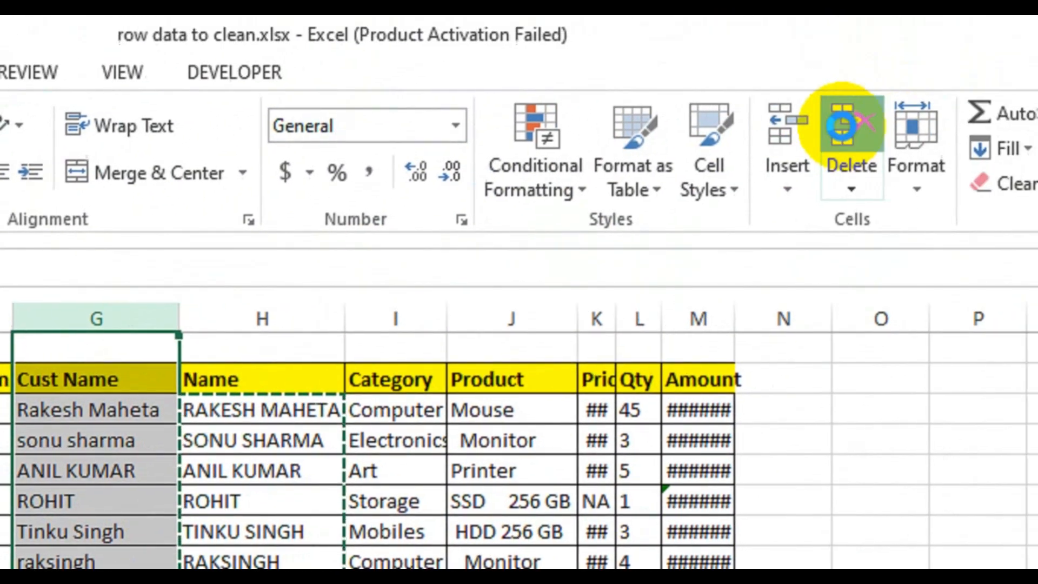
left_click(1037, 0)
left_click(185, 537)
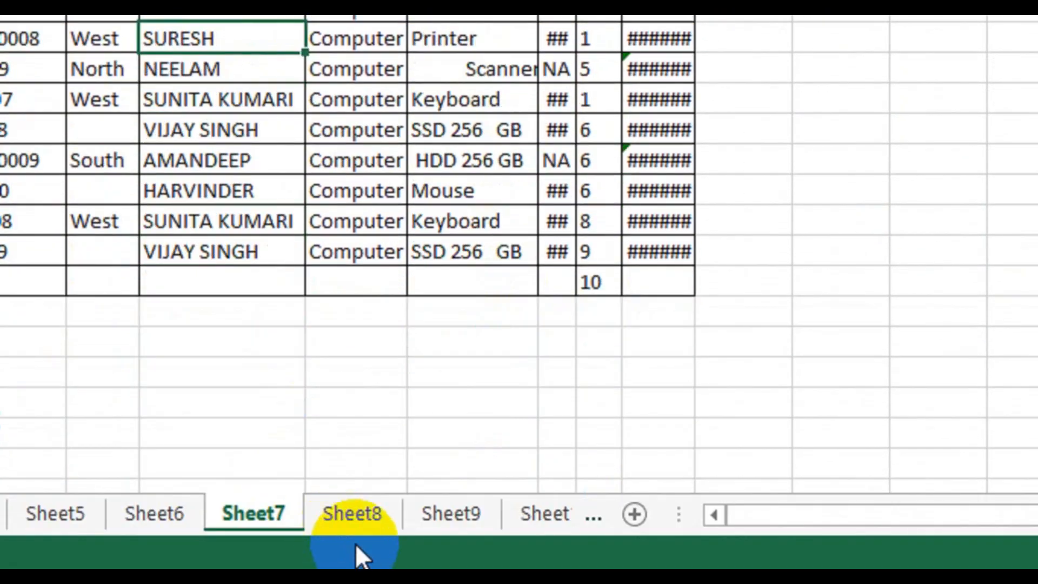
Go to Sheet8, fit the Cust Name column to its contents and look over the gaps in the Category column.
left_click(353, 518)
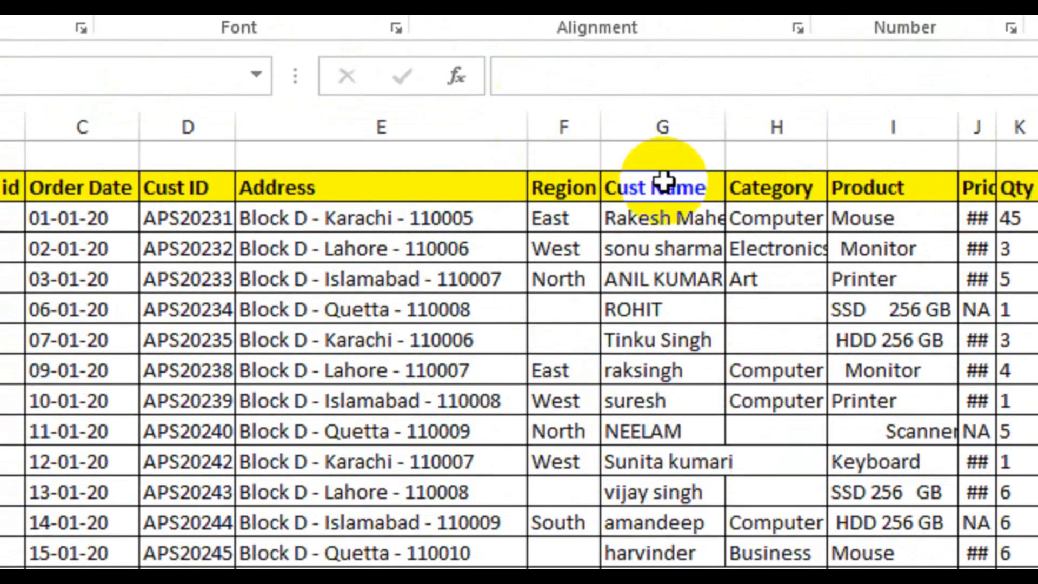
left_click(793, 101)
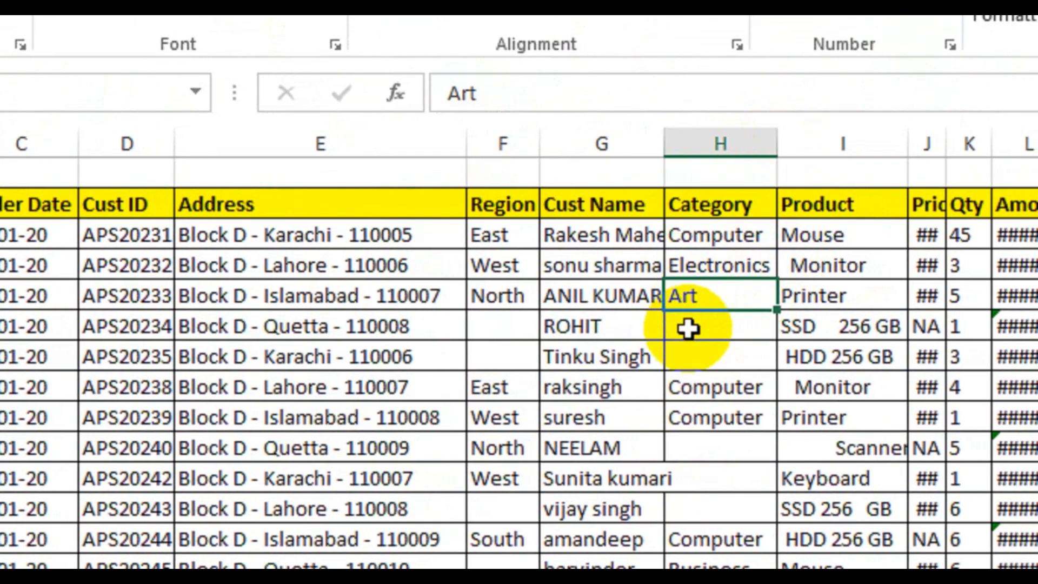
left_click_drag(688, 330, 684, 378)
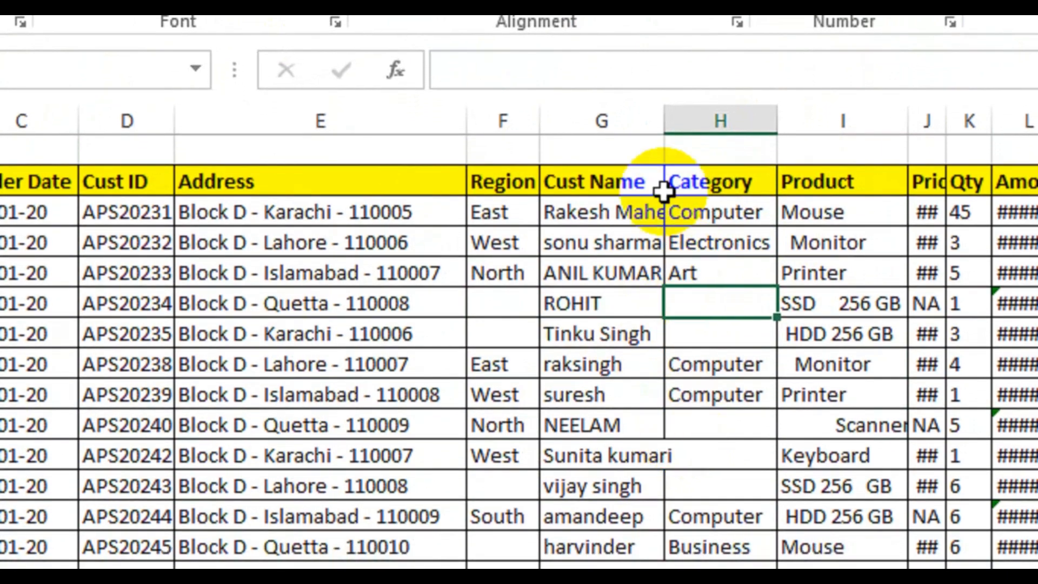
left_click(657, 177)
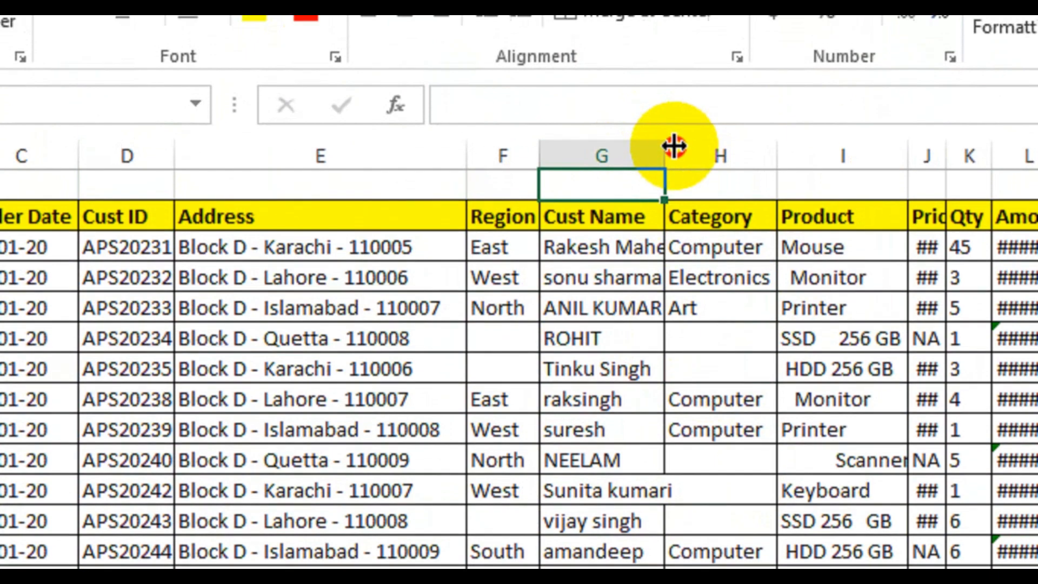
double_click(665, 124)
left_click_drag(748, 428, 741, 489)
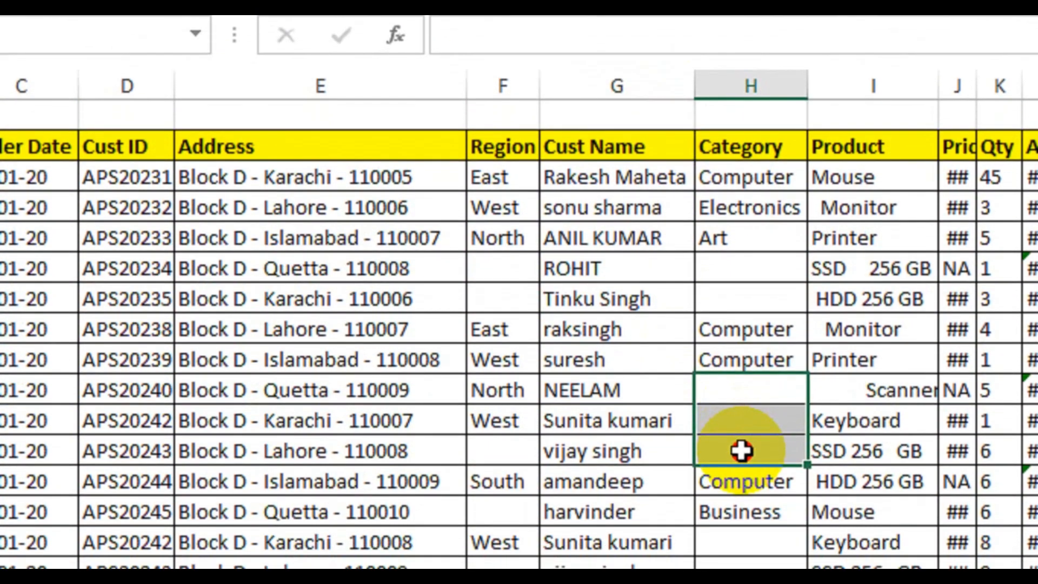
left_click(751, 362)
left_click_drag(743, 542, 729, 583)
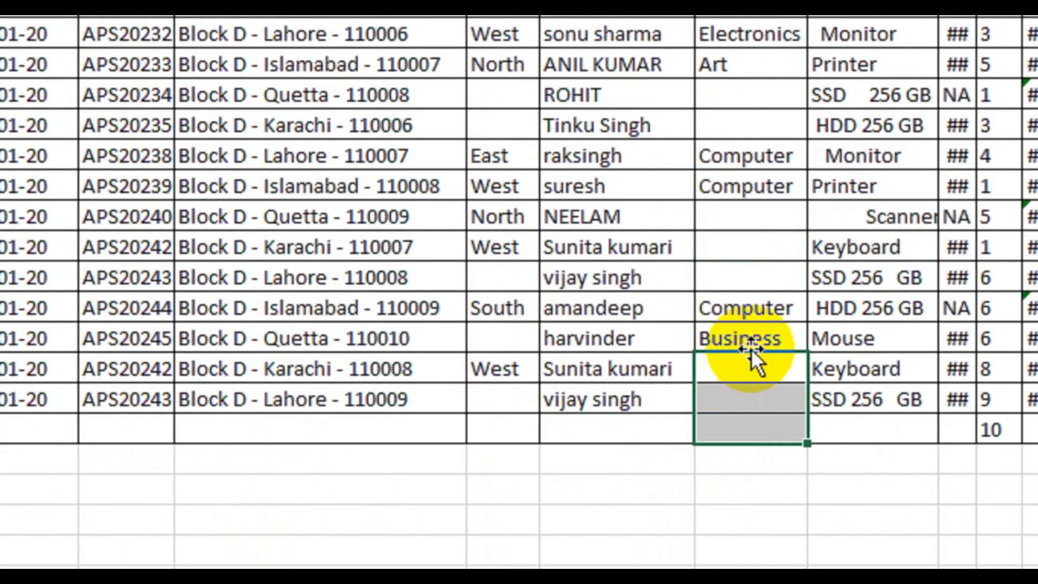
left_click(750, 387)
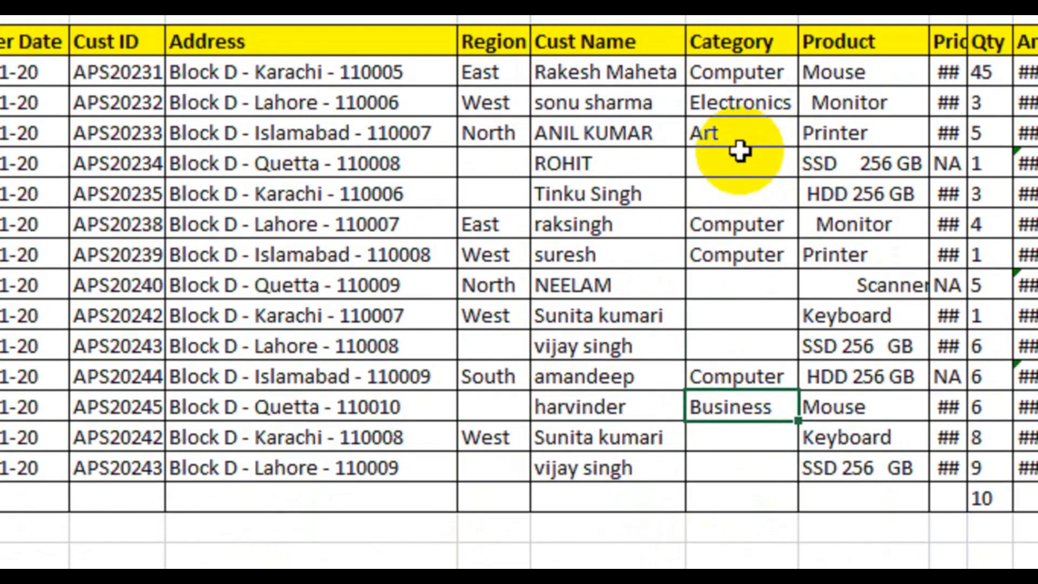
left_click_drag(745, 86, 737, 172)
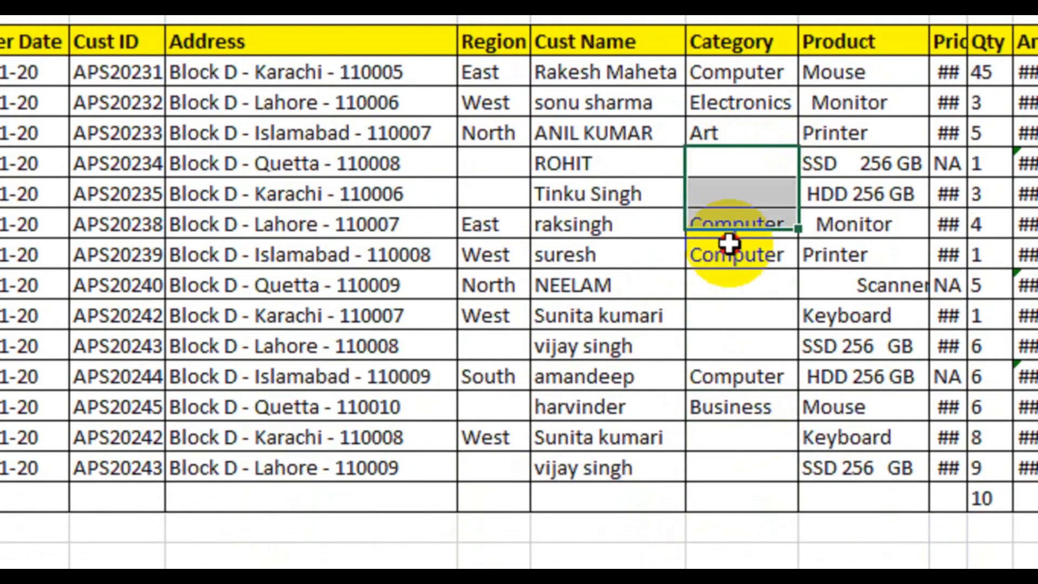
Select the blank cells in the Category data with Go To Special and fill them all with a formula referencing the cell directly above.
left_click_drag(762, 76, 747, 511)
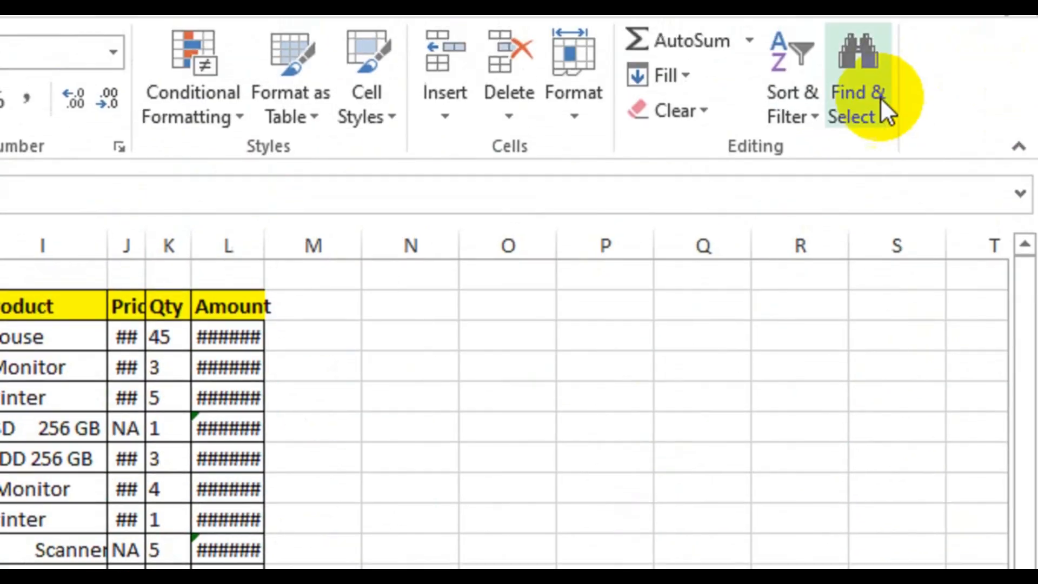
left_click(881, 103)
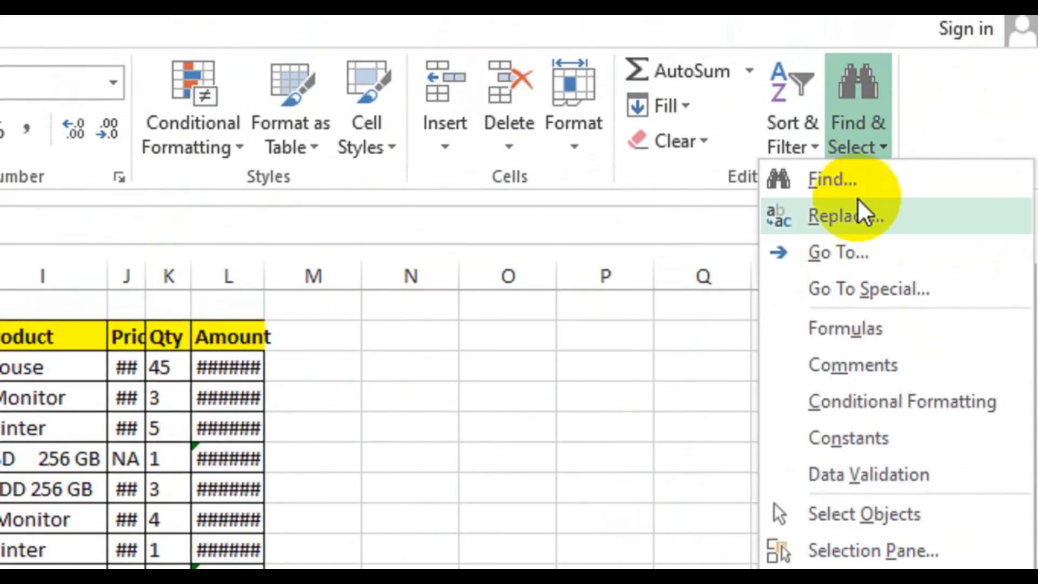
left_click(838, 289)
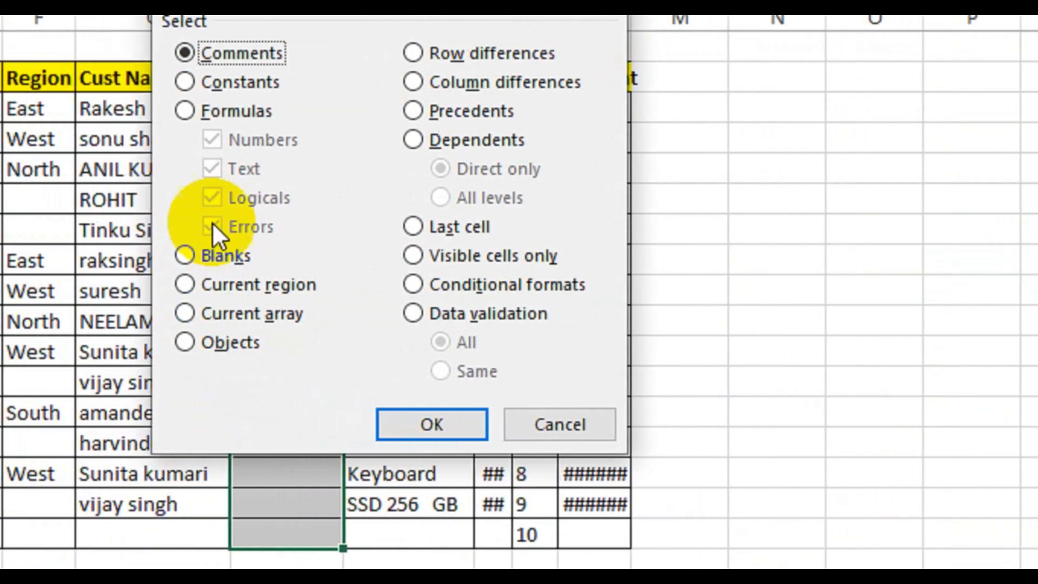
left_click(224, 257)
left_click(410, 424)
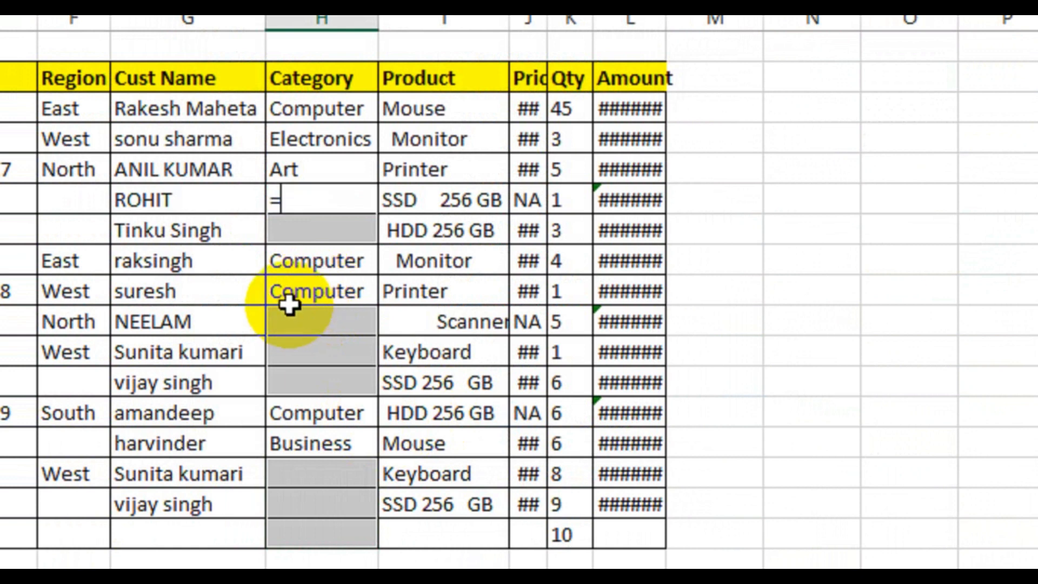
left_click(307, 169)
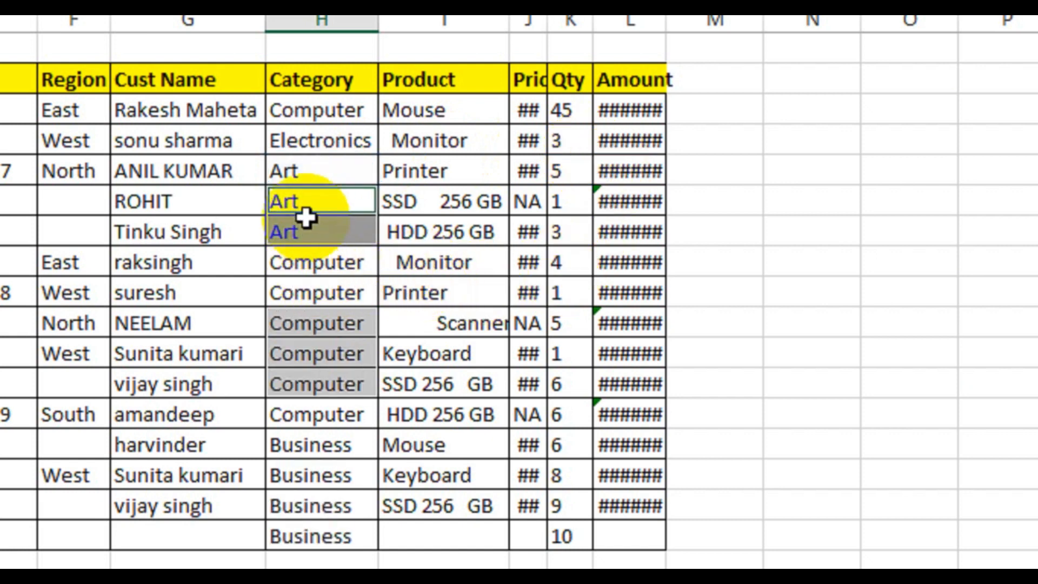
scroll(331, 429, "down", 1)
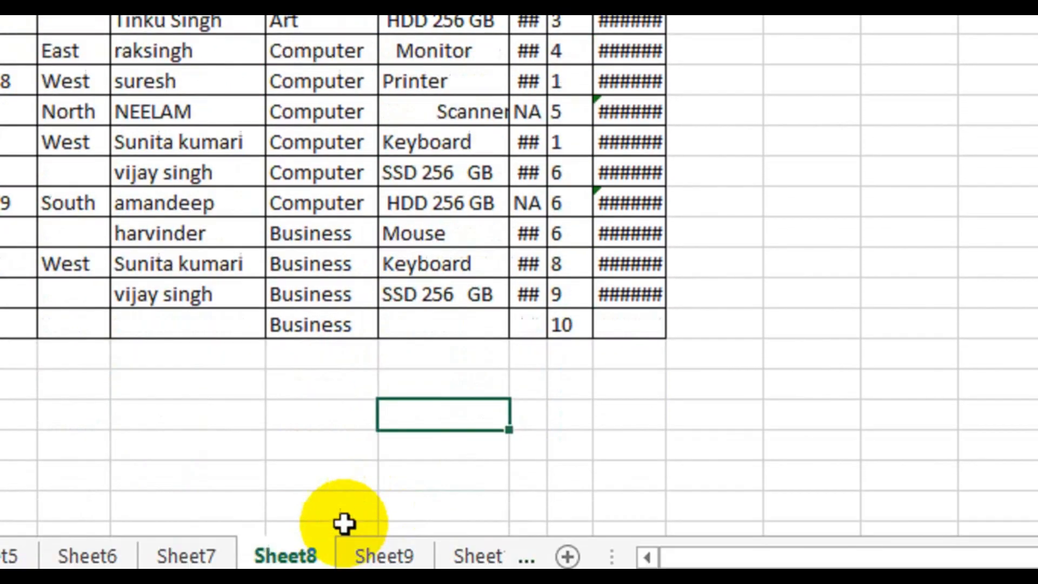
On Sheet9, autofit the Price, Amount and Category column widths and the height of row 4.
left_click(366, 517)
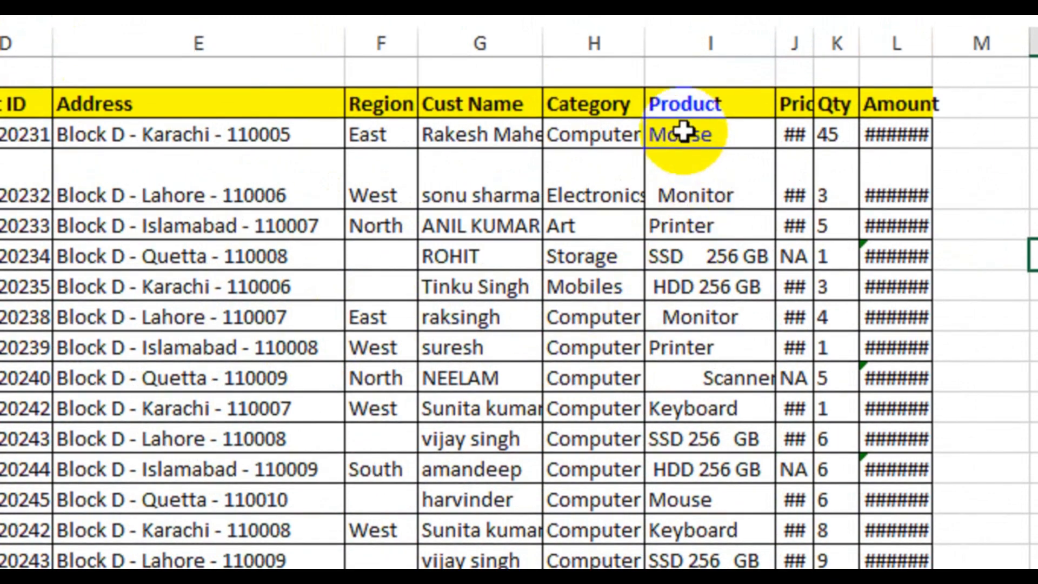
left_click(679, 118)
left_click_drag(771, 16, 771, 15)
left_click_drag(762, 121, 776, 213)
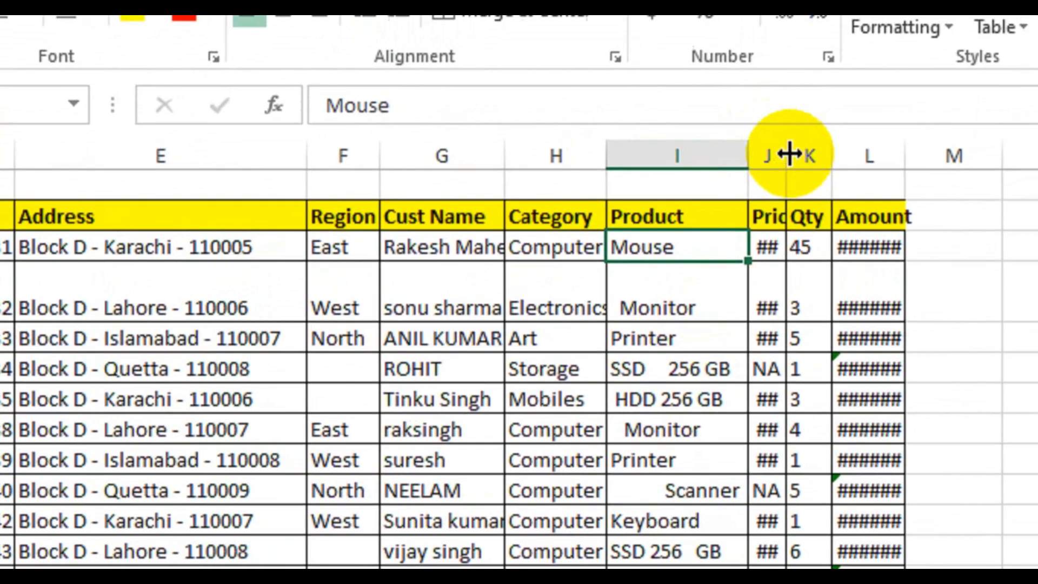
double_click(815, 151)
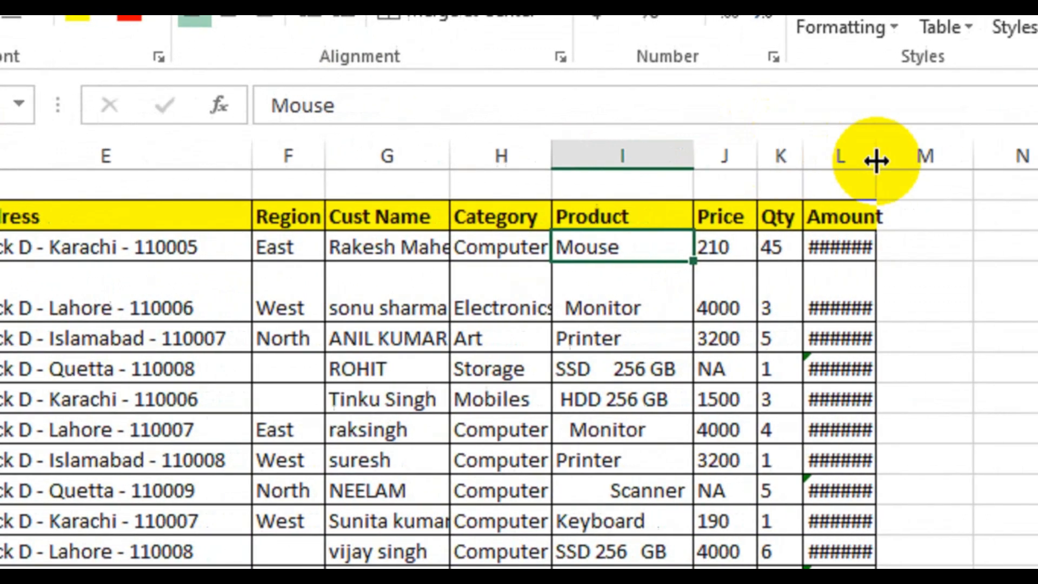
double_click(934, 152)
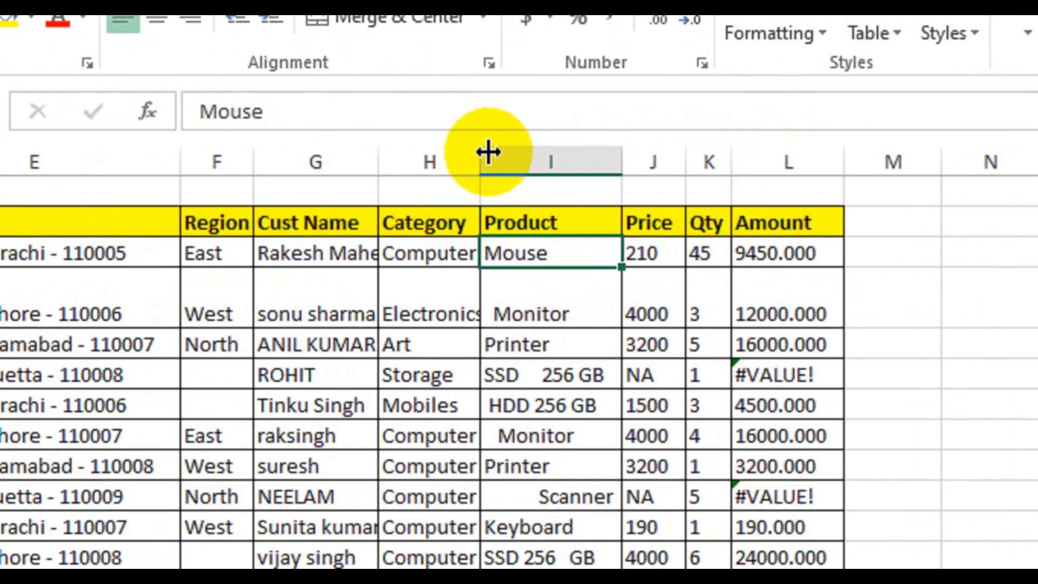
double_click(480, 154)
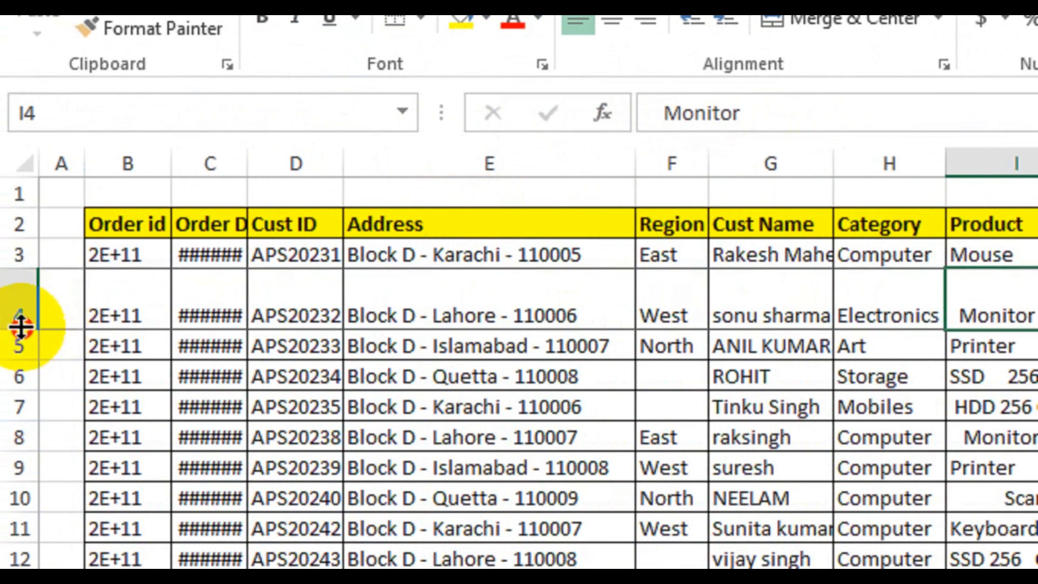
double_click(22, 326)
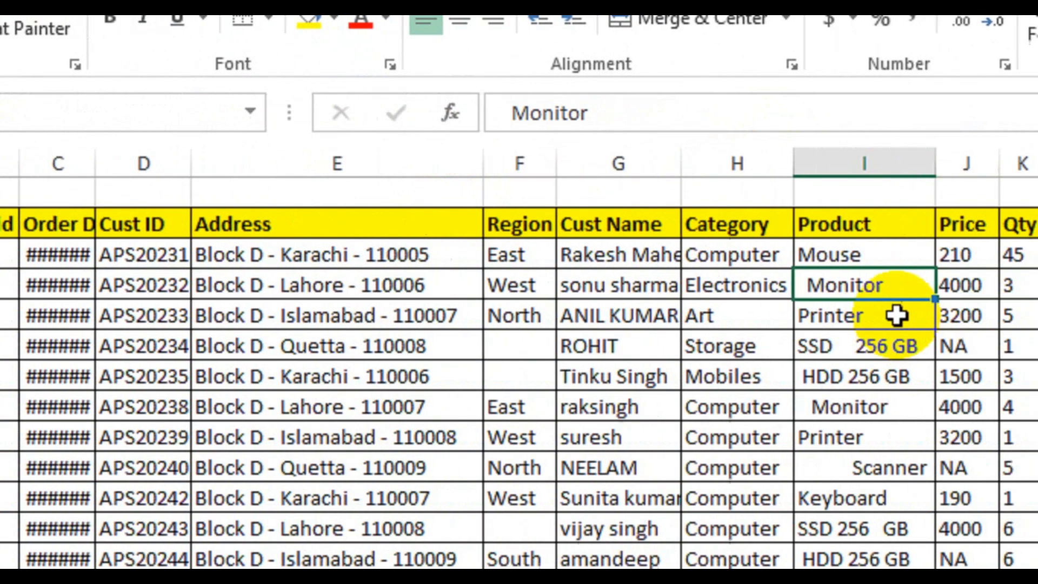
Check the irregularly spaced Product entries, then insert a new column before Price with the header Product.
left_click(1011, 315)
left_click(1001, 349)
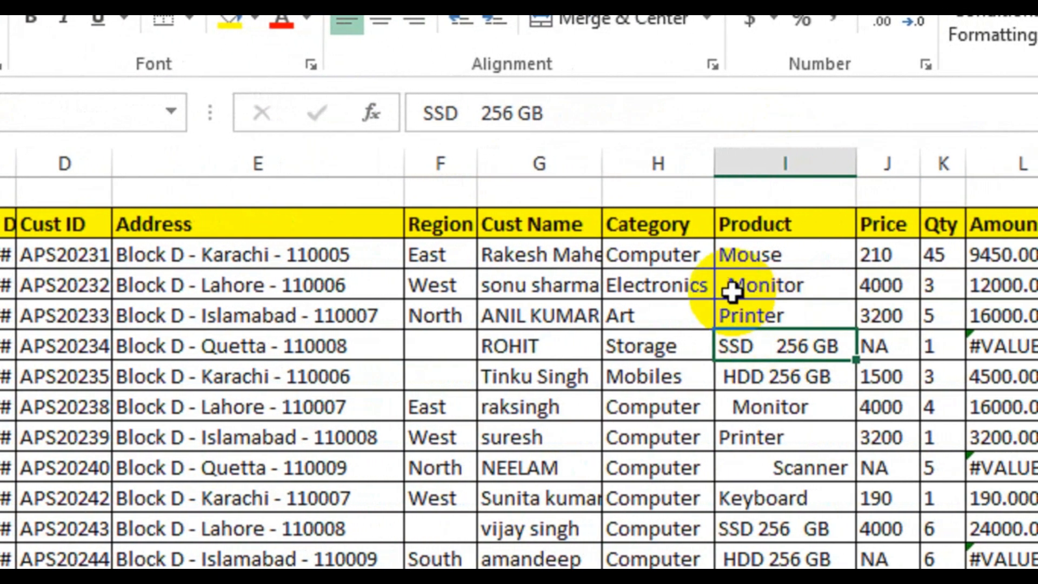
left_click(741, 285)
left_click(739, 404)
left_click(810, 437)
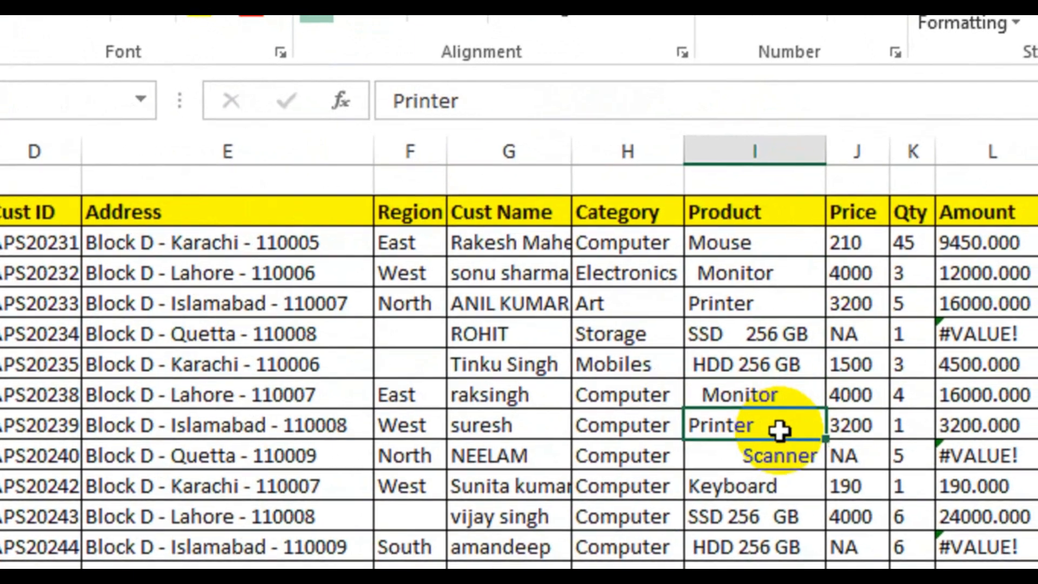
left_click(753, 468)
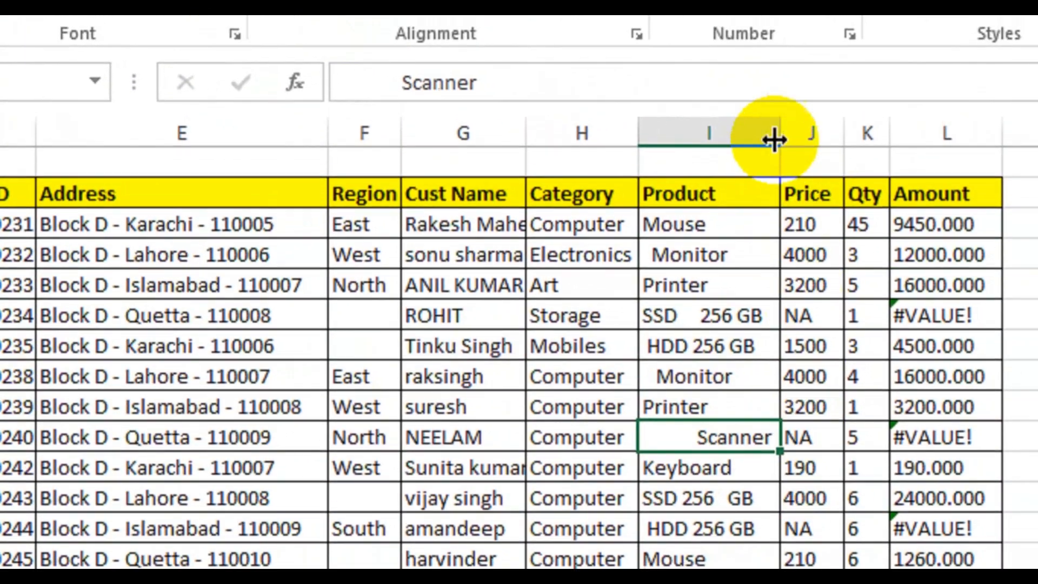
left_click(816, 116)
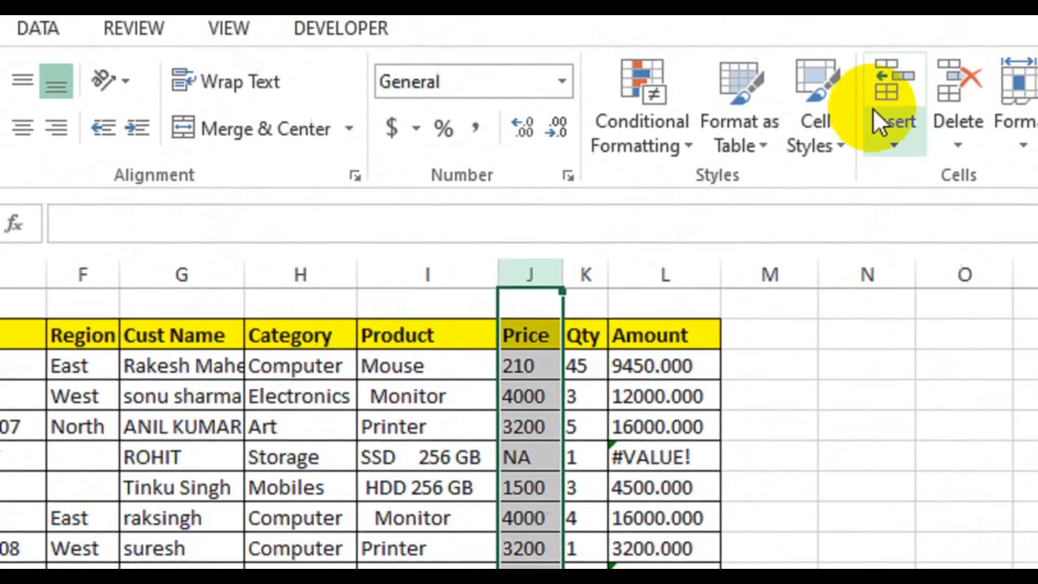
left_click(874, 111)
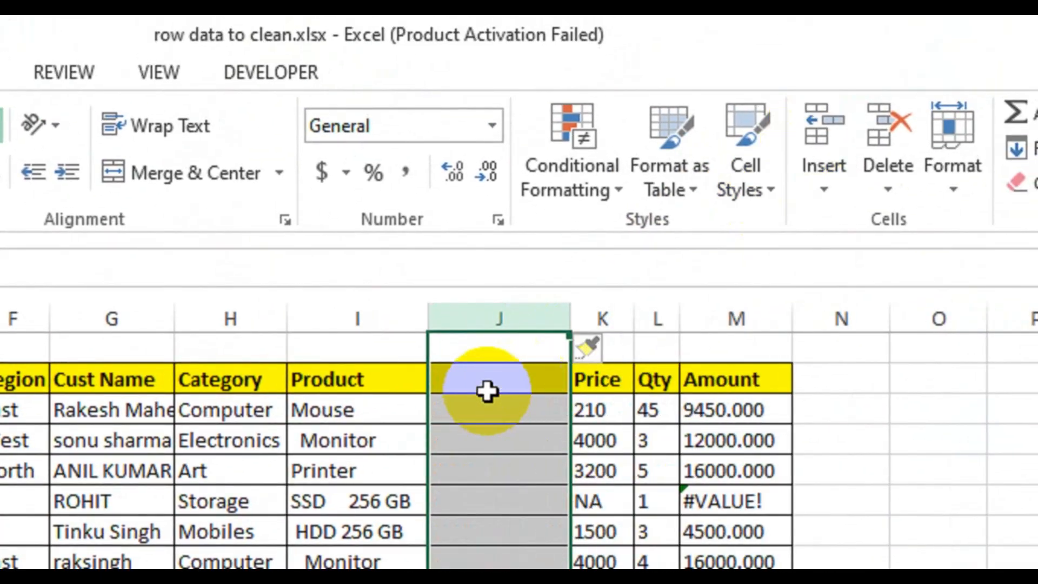
left_click(562, 340)
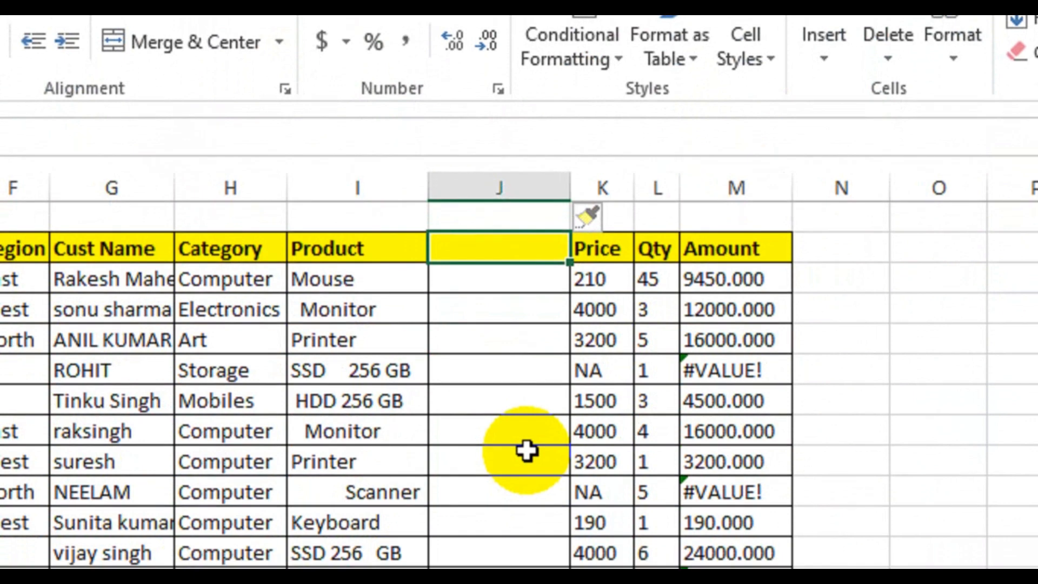
type("Product")
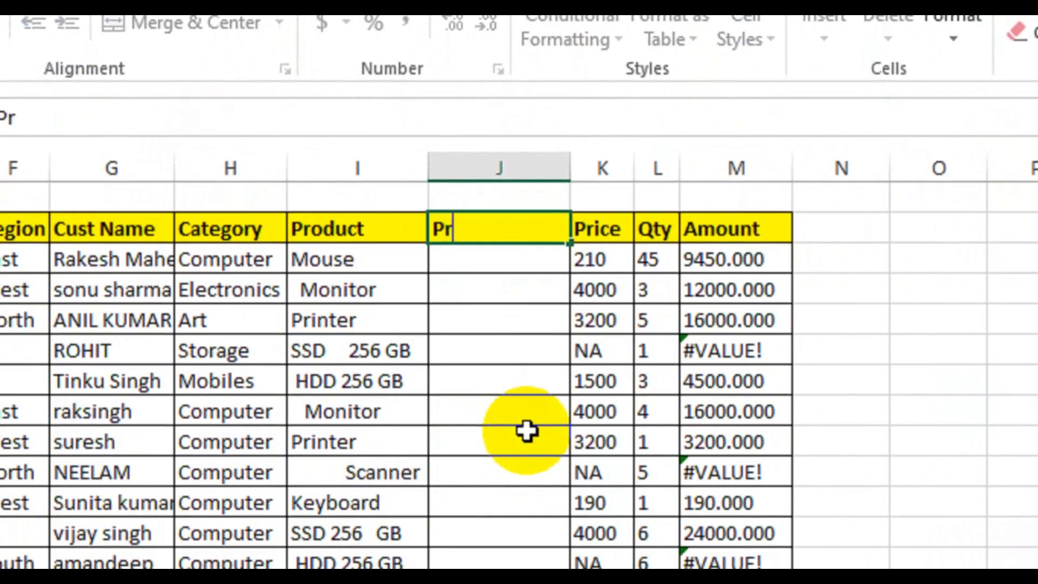
key("Return")
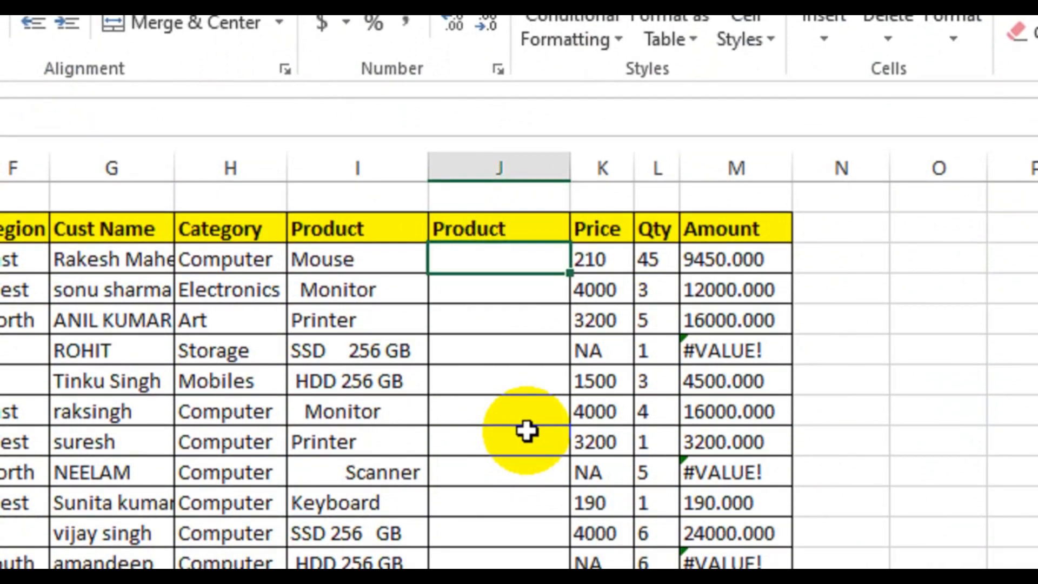
Enter the formula =TRIM(I3) in J3, the first data cell of the new Product column.
type("=")
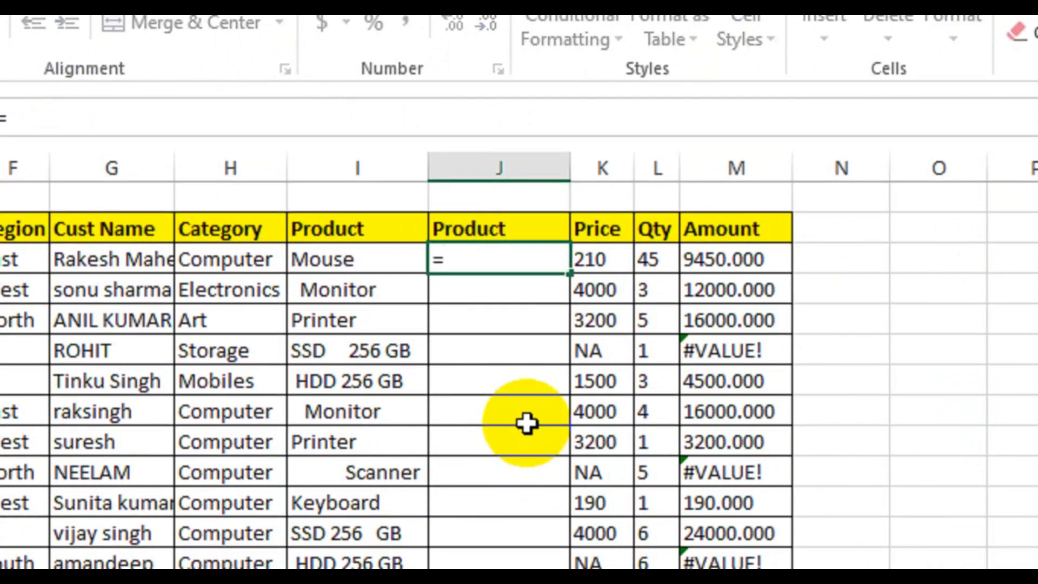
type("ti")
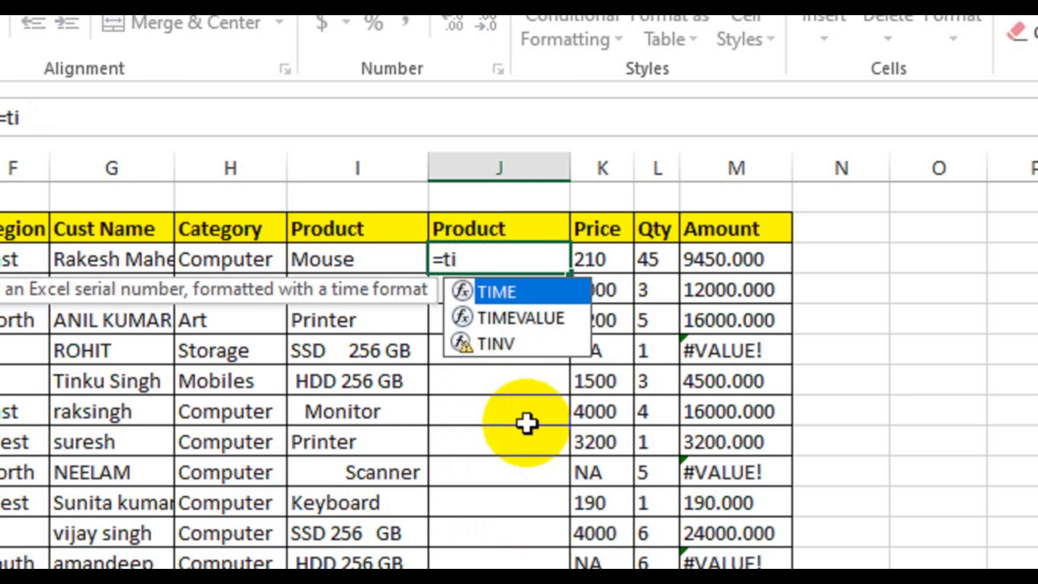
key("BackSpace")
type("rim")
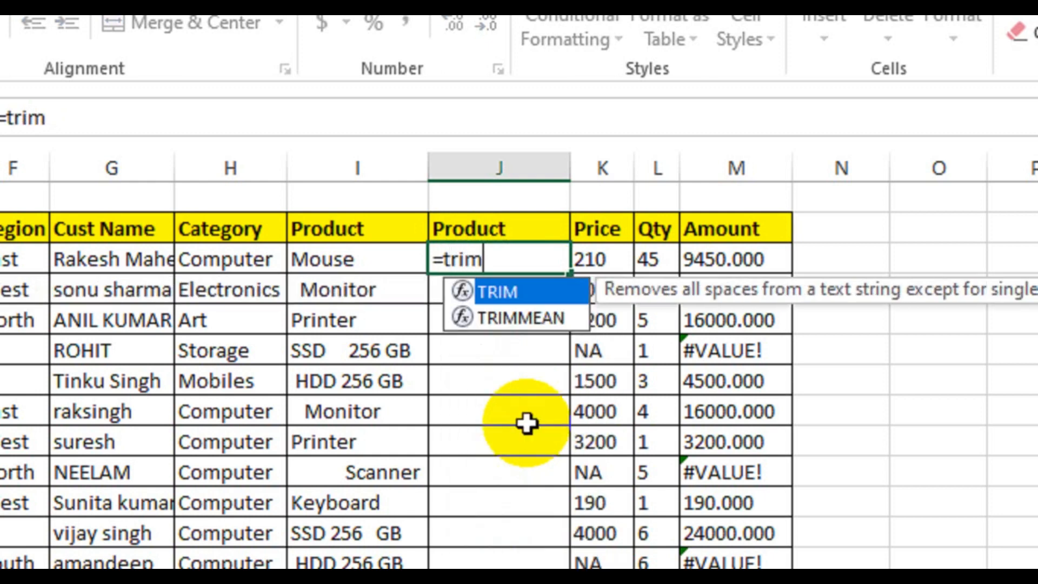
key("Tab")
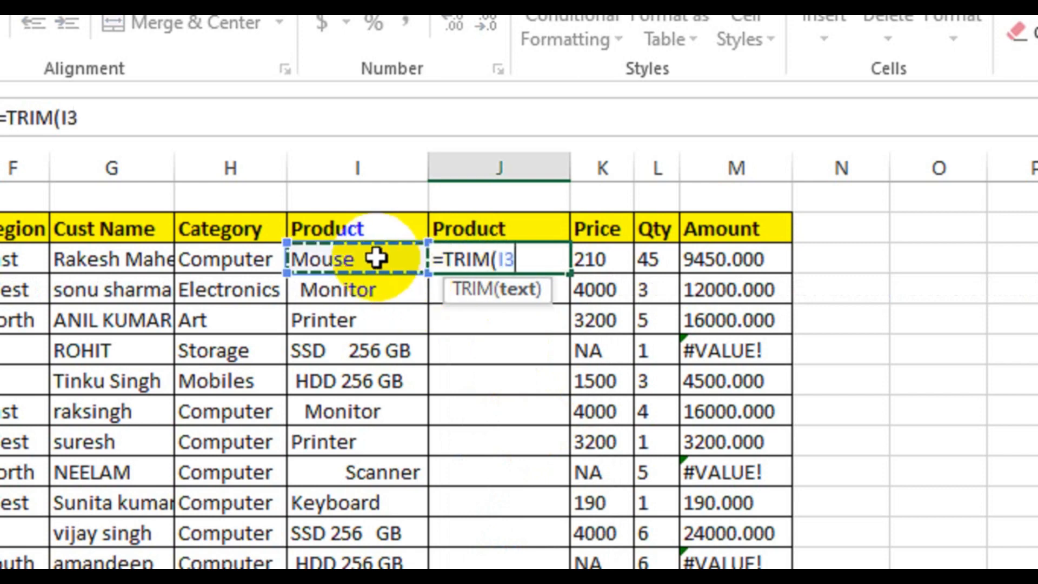
key("Return")
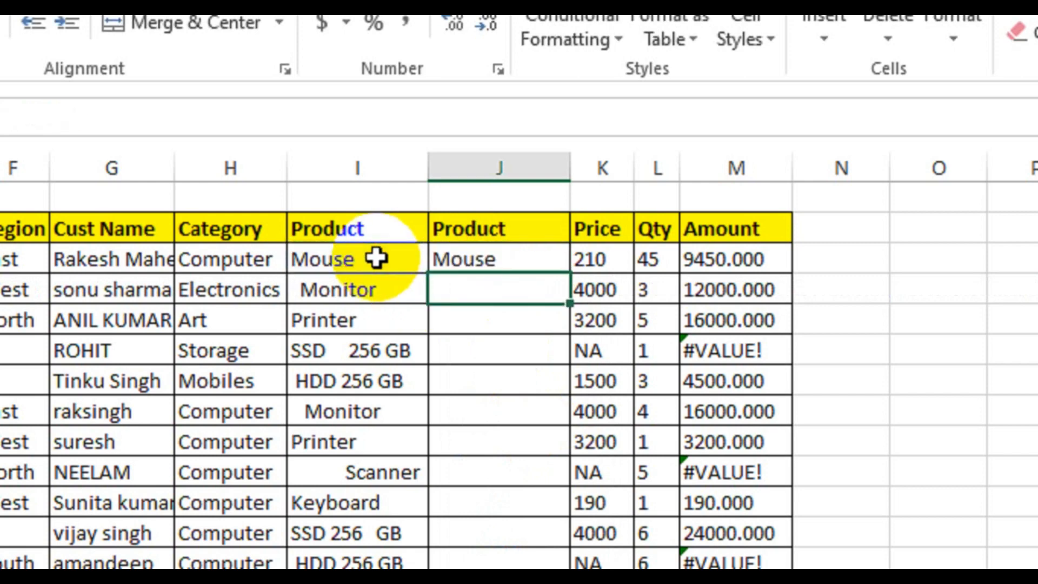
Fill the TRIM formula down the whole new Product column and compare it with the original entries.
double_click(571, 274)
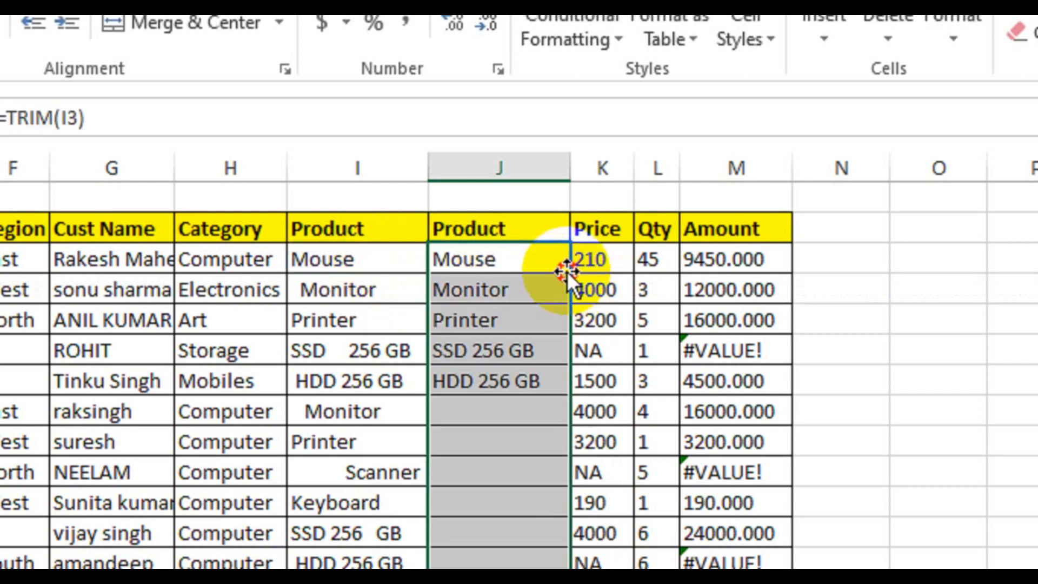
scroll(498, 521, "down", 3)
scroll(492, 244, "up", 1)
left_click(336, 135)
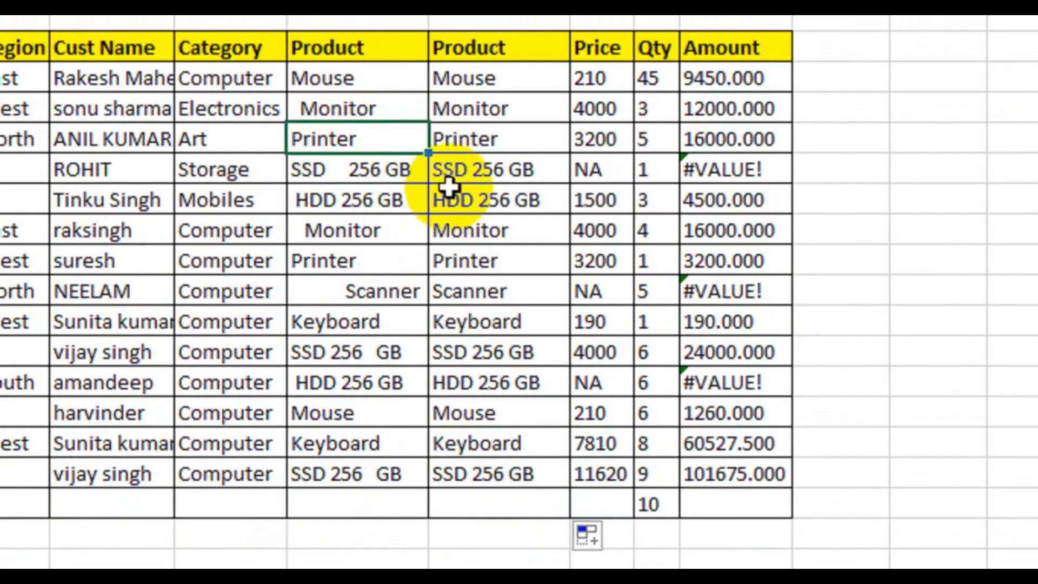
Compare the original Product entries with the trimmed entries in the new Product column row by row.
left_click(373, 173)
left_click(470, 204)
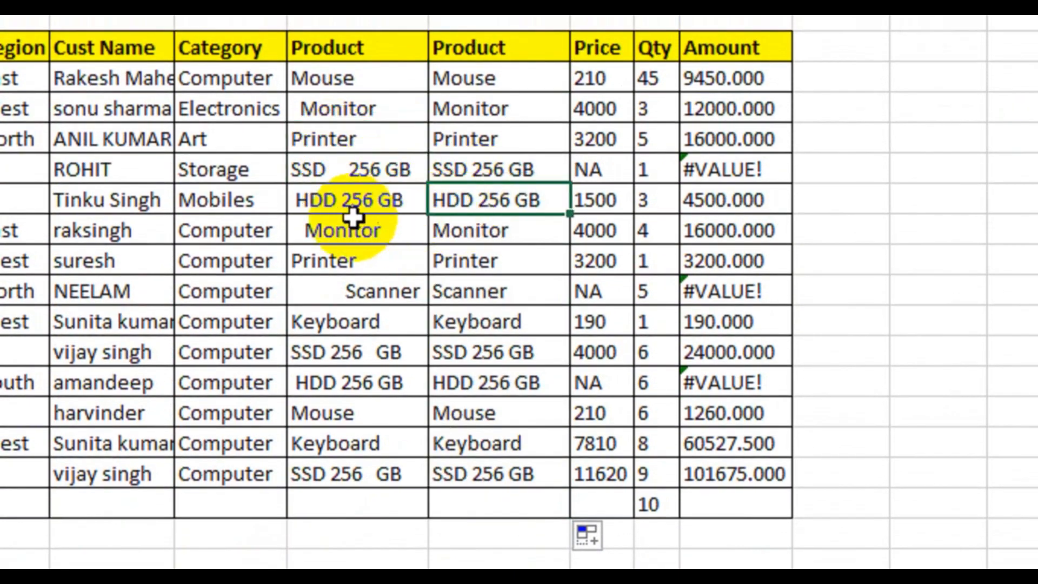
left_click(329, 227)
left_click(454, 257)
left_click(406, 292)
left_click(382, 311)
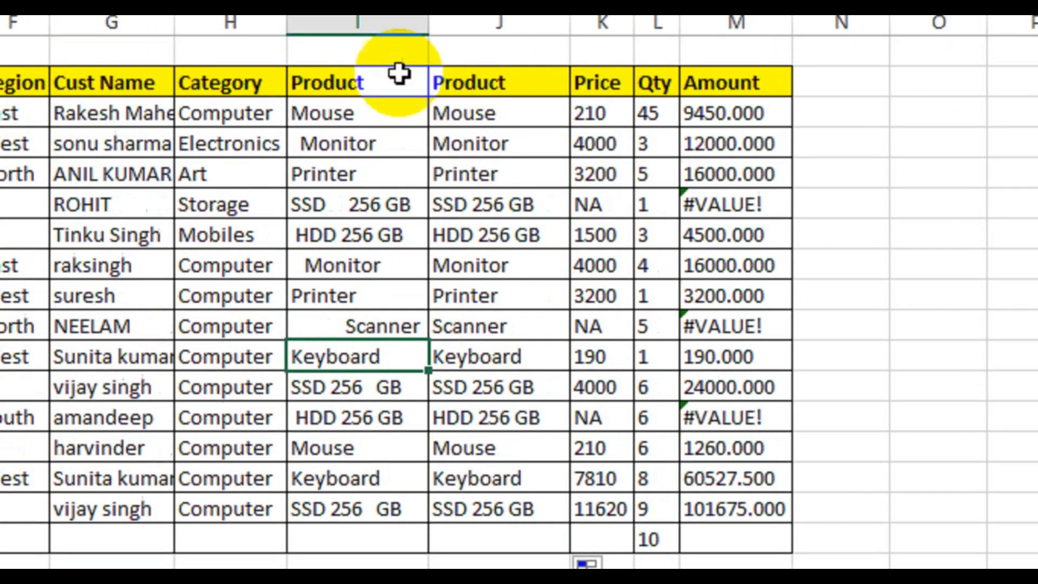
left_click(392, 25)
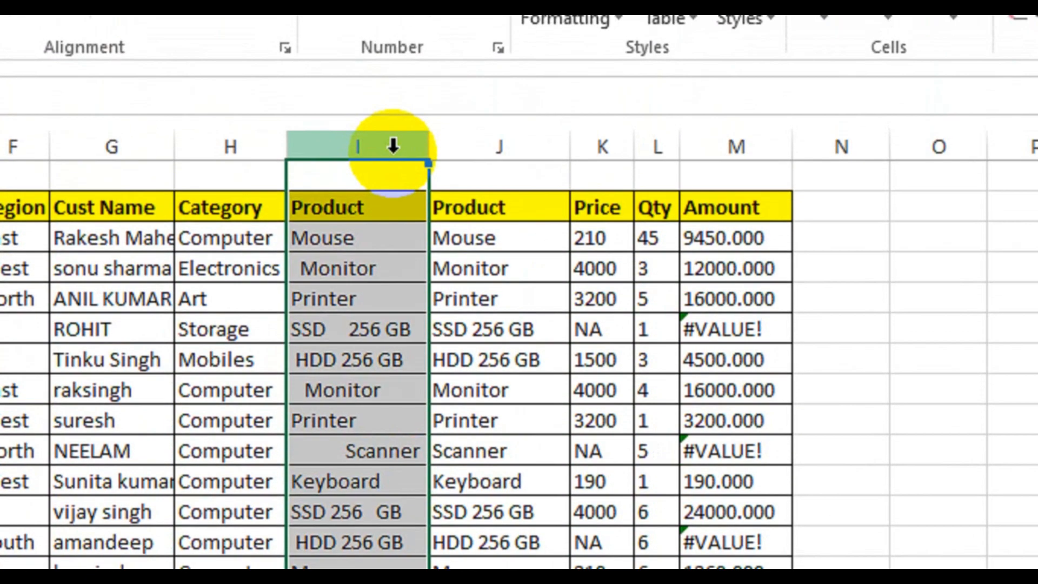
left_click_drag(476, 268, 532, 478)
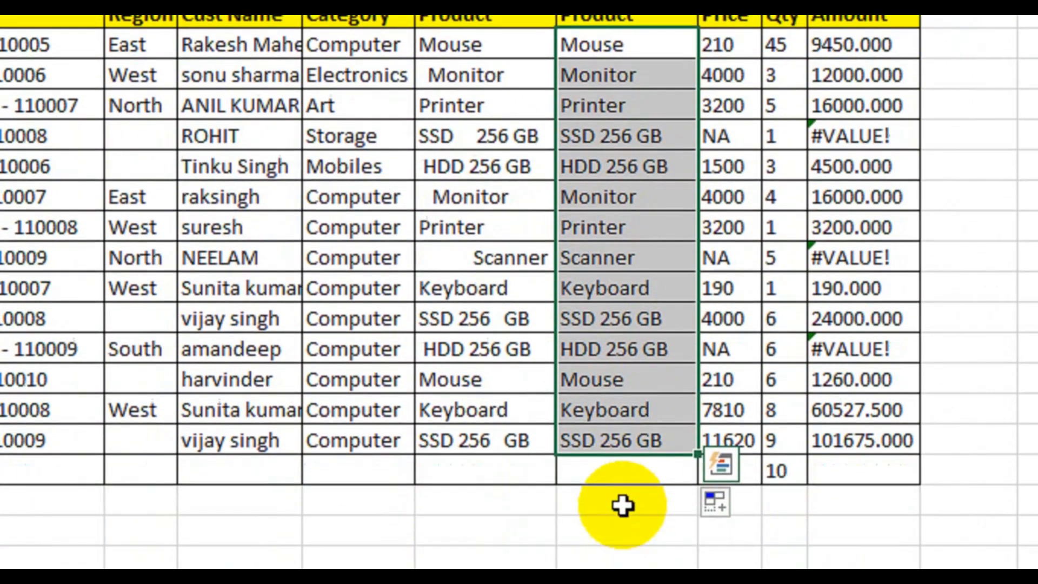
left_click(621, 502)
On the next sheet with the raw order data, autofit the Amount and Price column widths and the height of row 4.
left_click(566, 522)
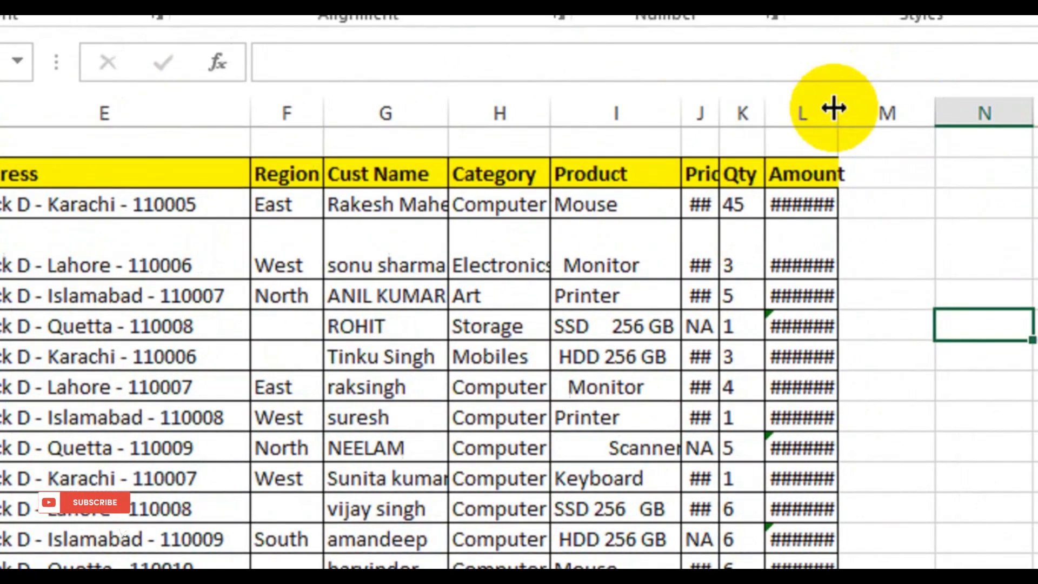
double_click(834, 107)
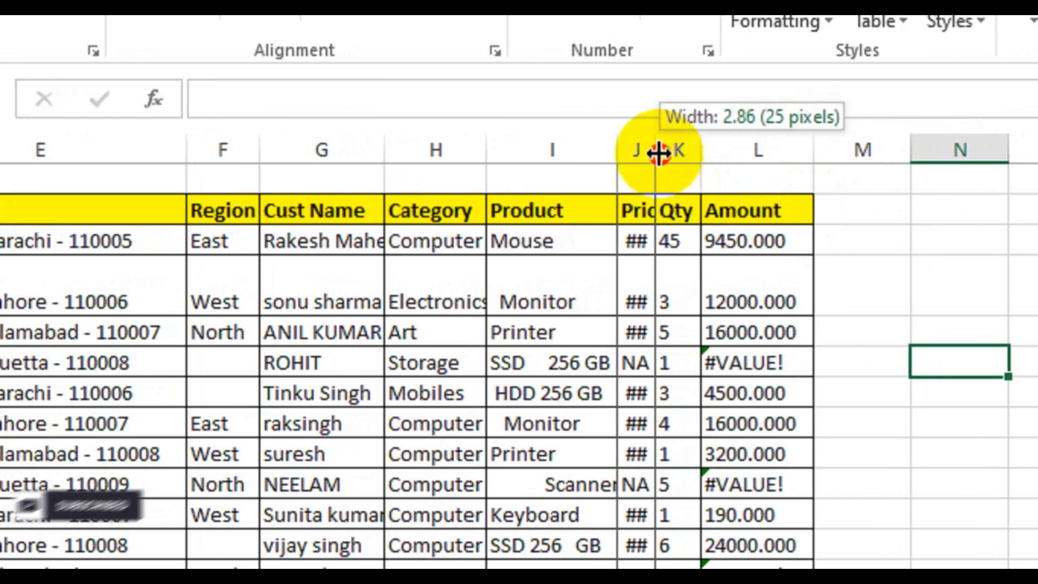
double_click(658, 154)
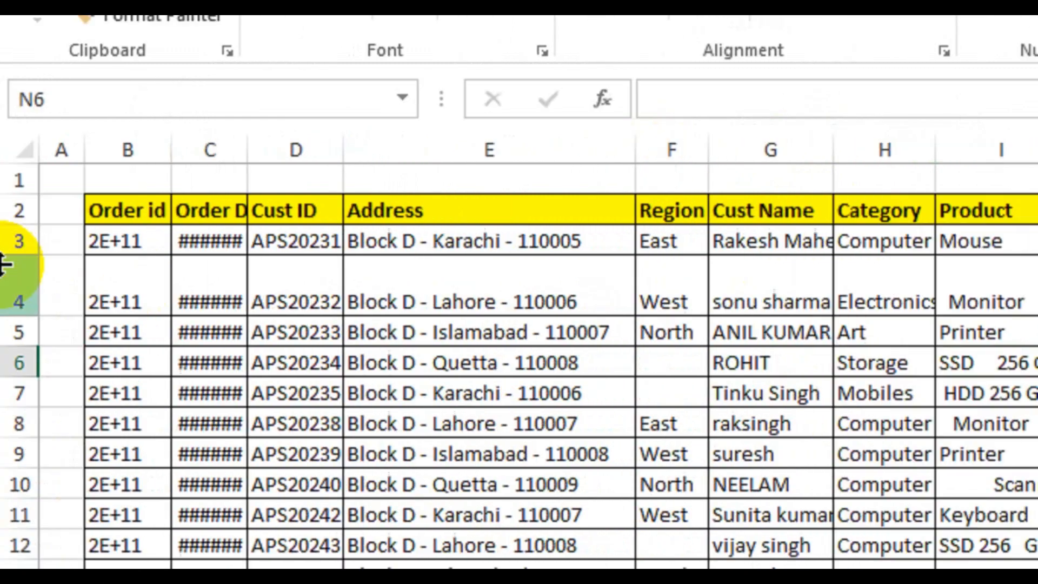
double_click(37, 315)
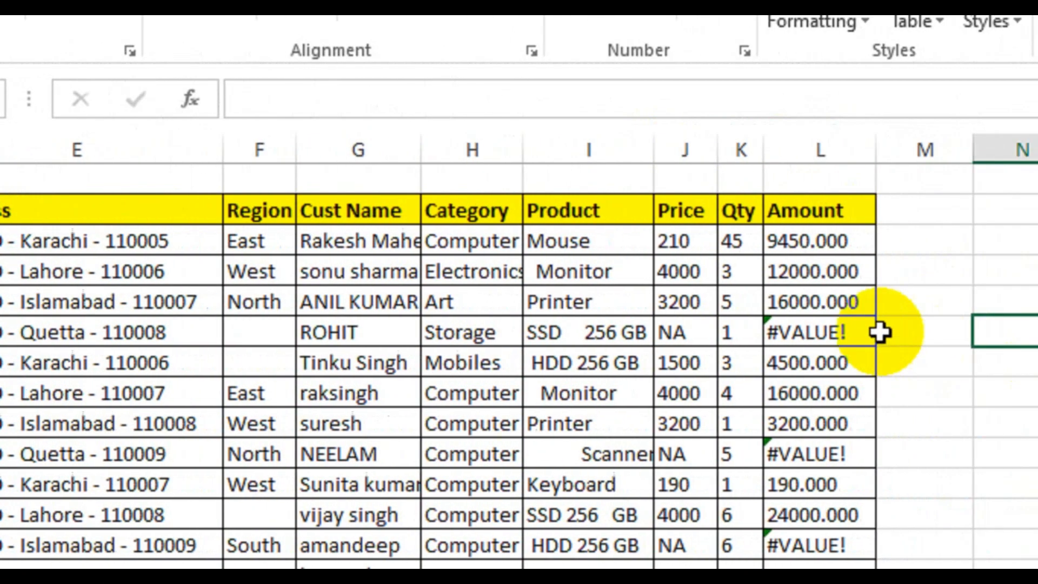
Examine the blank Region cells, the NA entries under Price and the Amount formulas that return errors.
left_click_drag(443, 330, 439, 392)
left_click_drag(245, 309, 270, 361)
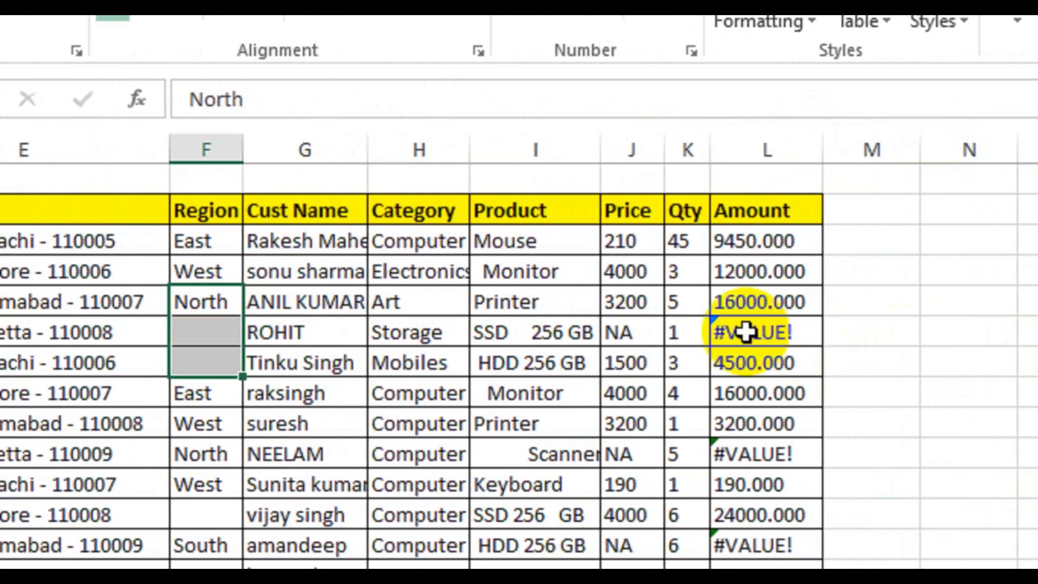
left_click(661, 332)
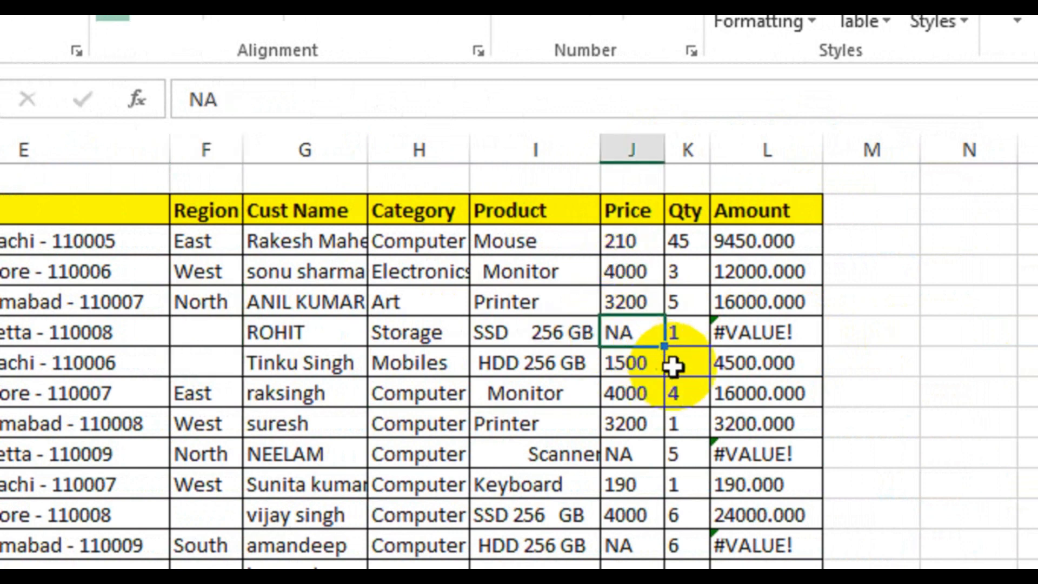
left_click(754, 331)
left_click(621, 332)
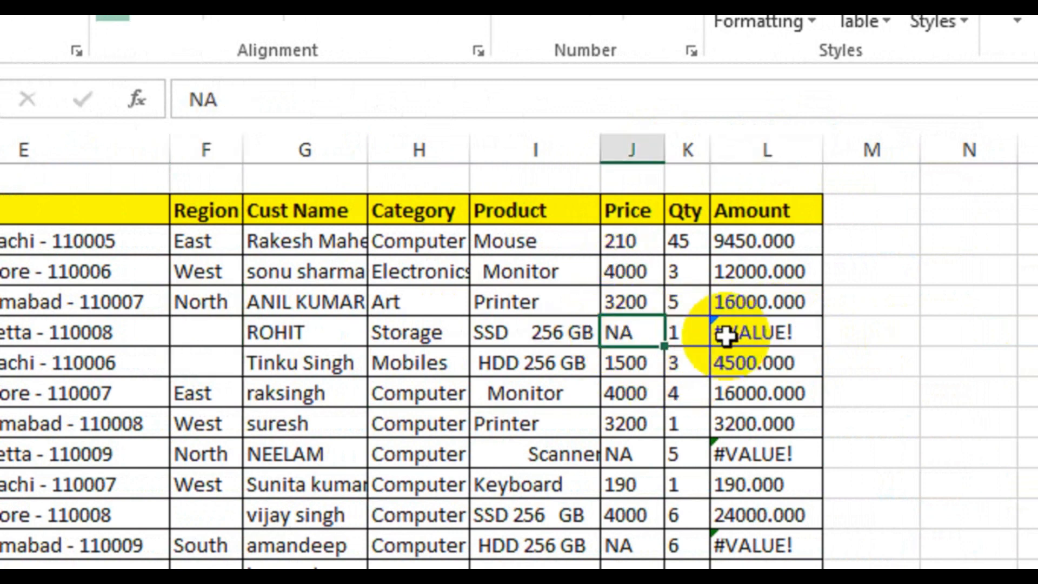
left_click(702, 332)
left_click(770, 338)
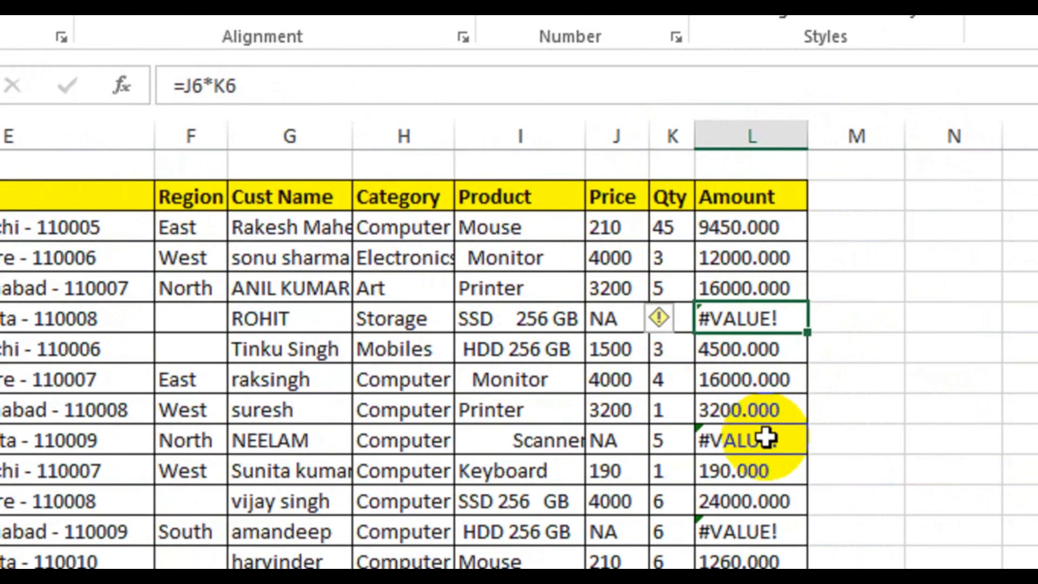
left_click(764, 454)
left_click(756, 545)
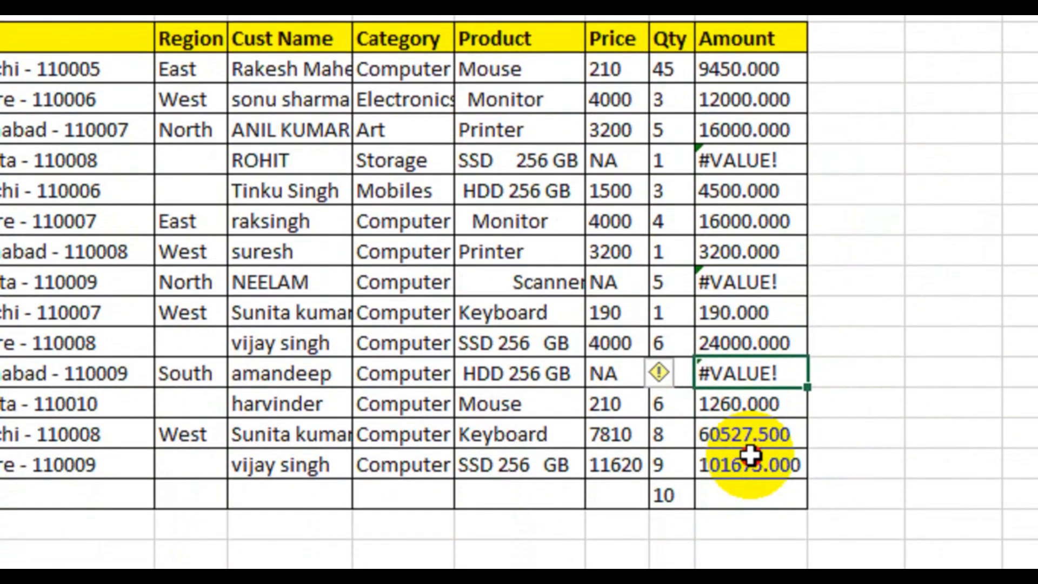
left_click(751, 455)
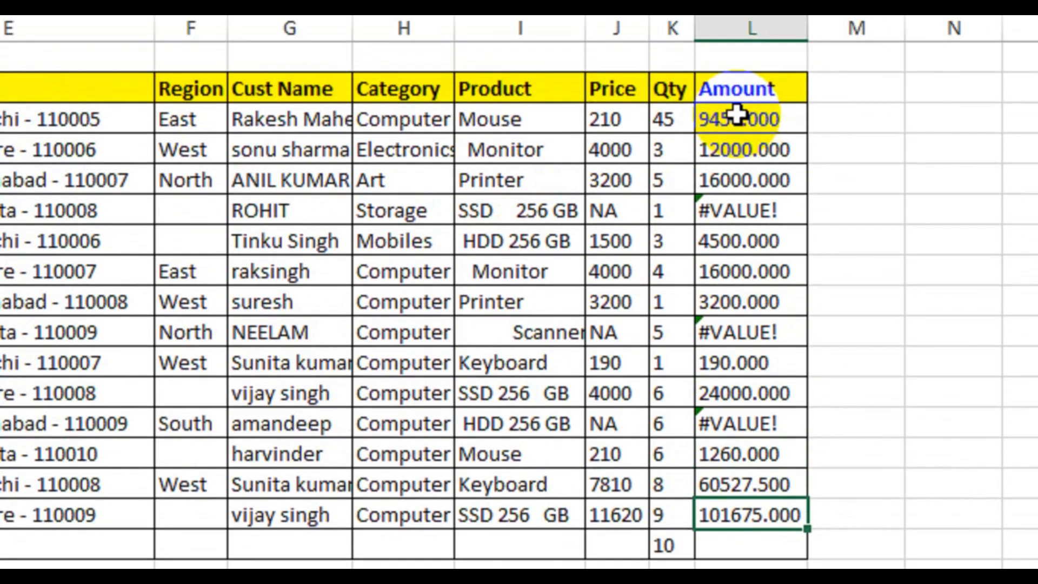
Change the first Amount formula, in L3, to =IFERROR((J3*K3),"") so that errors are replaced with blank text.
left_click(737, 115)
double_click(730, 113)
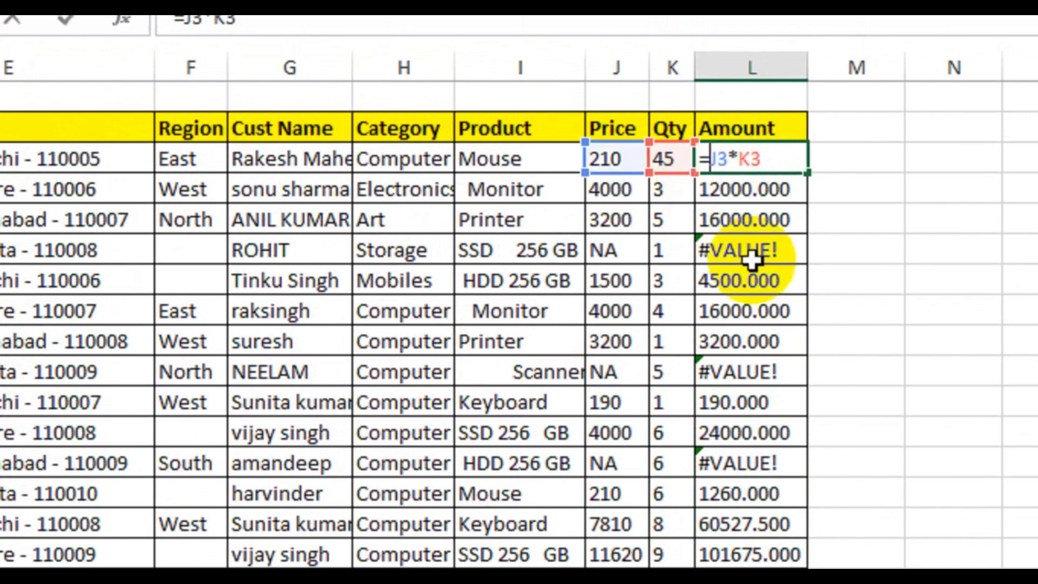
type("ifer")
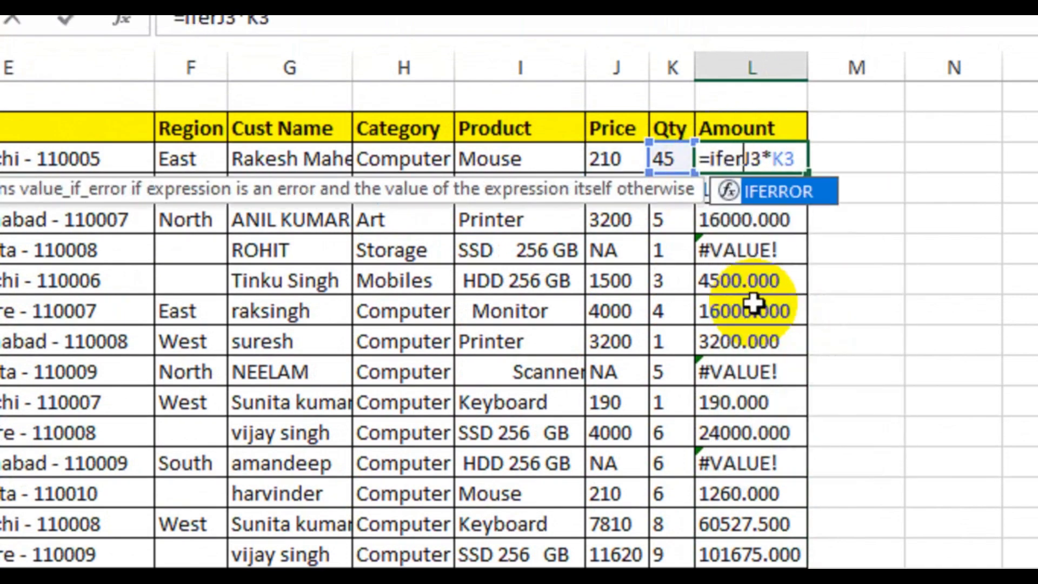
key("Tab")
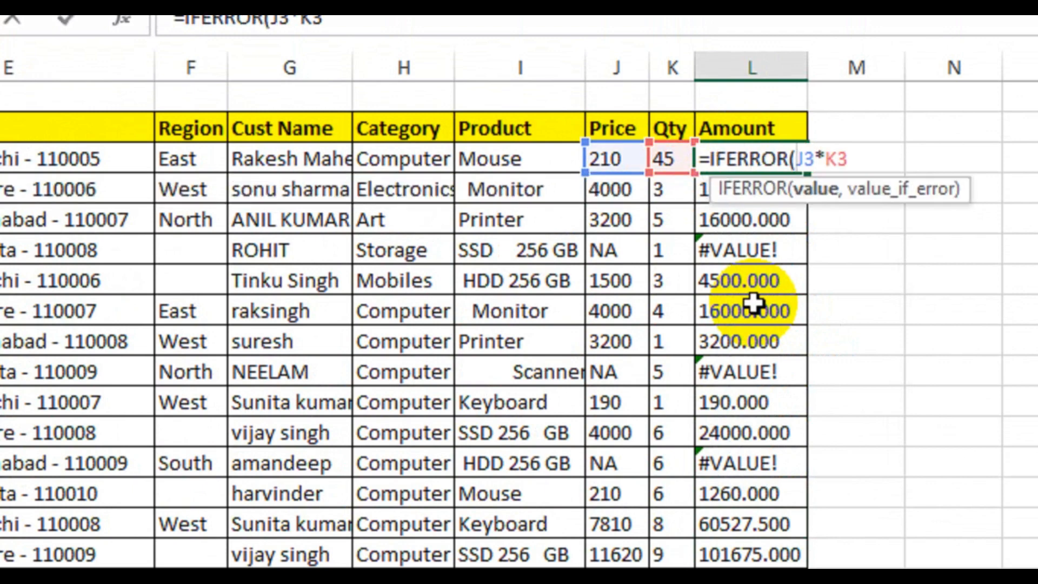
type("(")
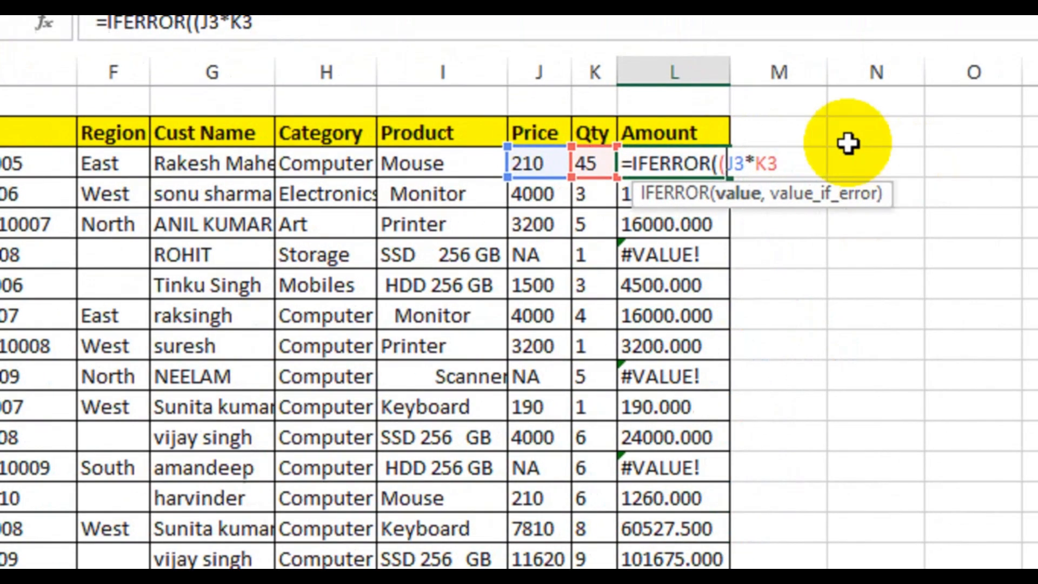
type(")")
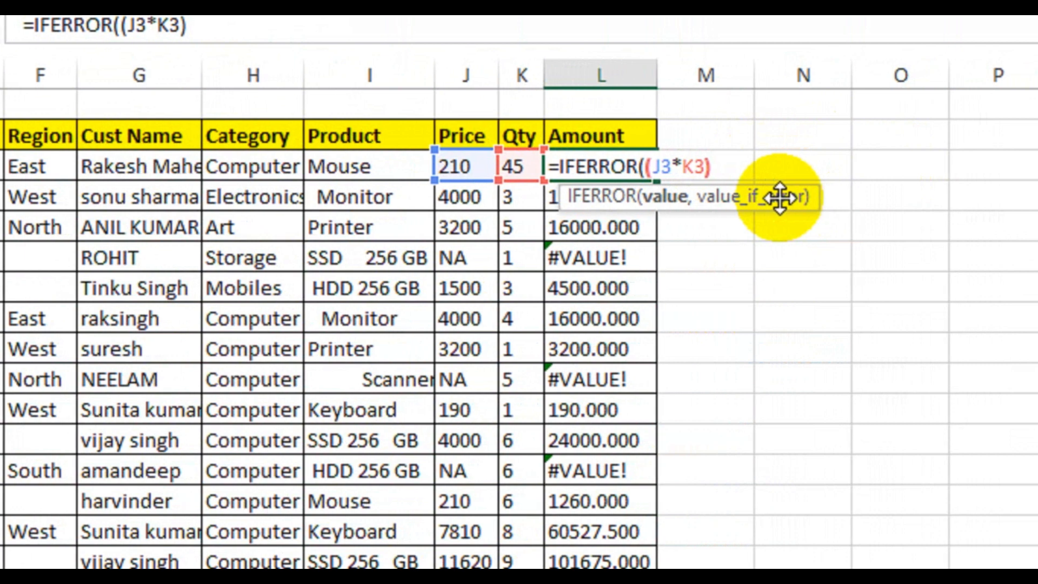
type(",")
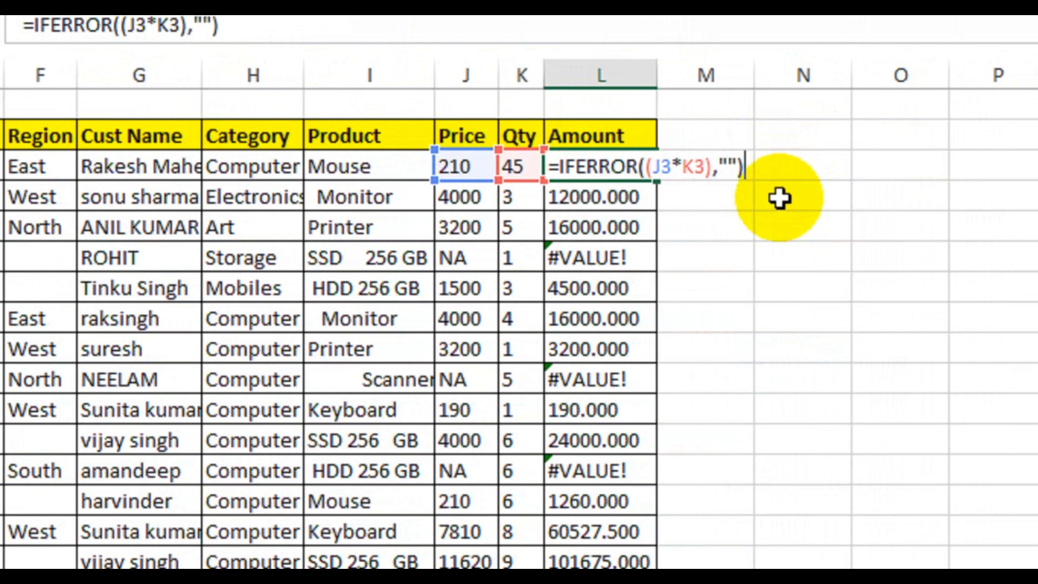
key("Return")
Fill the IFERROR formula from L3 down the Amount column to the last table row and check the rows priced NA.
left_click(653, 169)
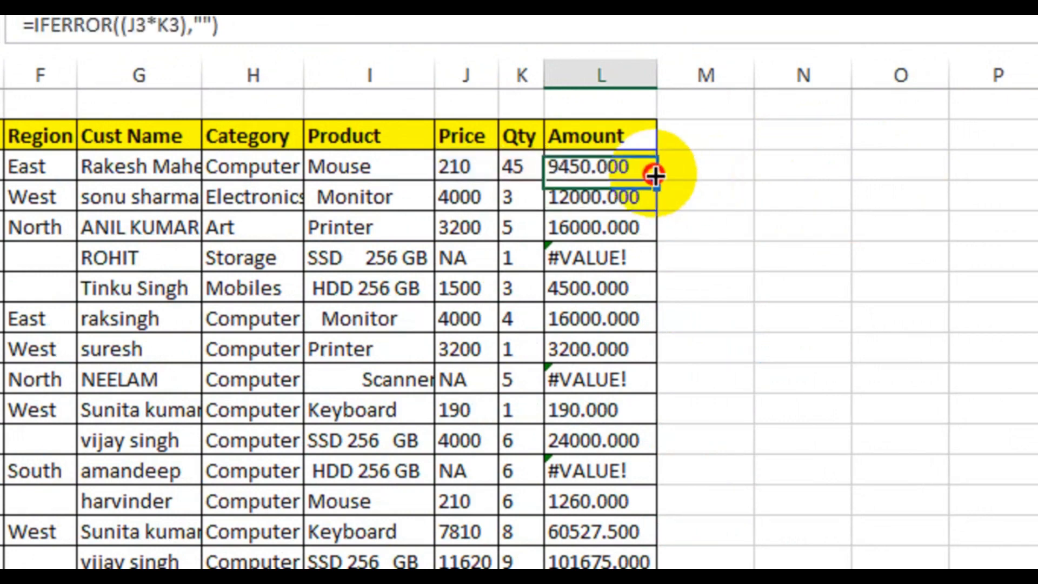
left_click_drag(656, 180, 598, 486)
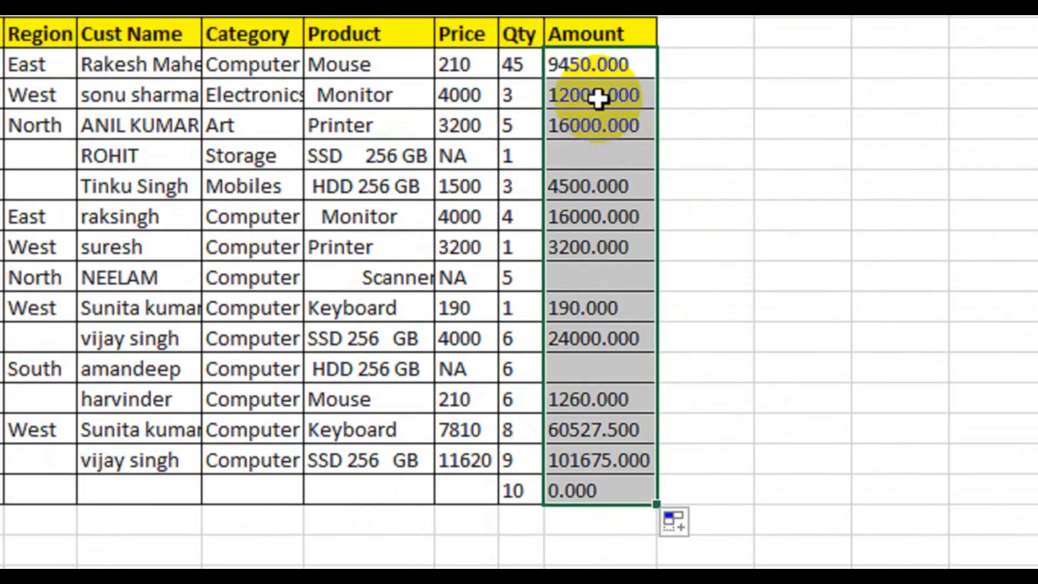
left_click(584, 35)
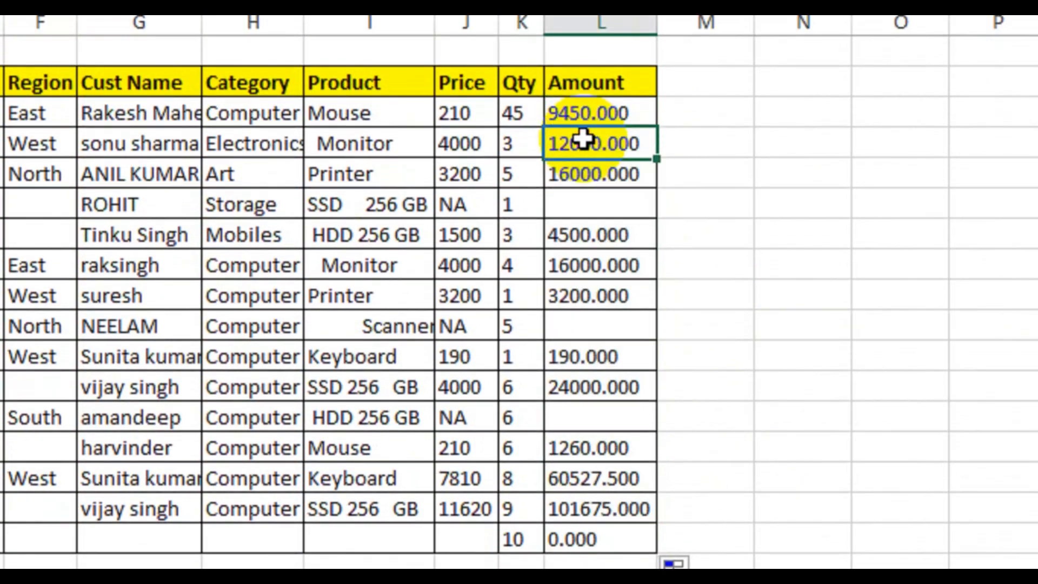
left_click(583, 98)
left_click(582, 204)
left_click(579, 325)
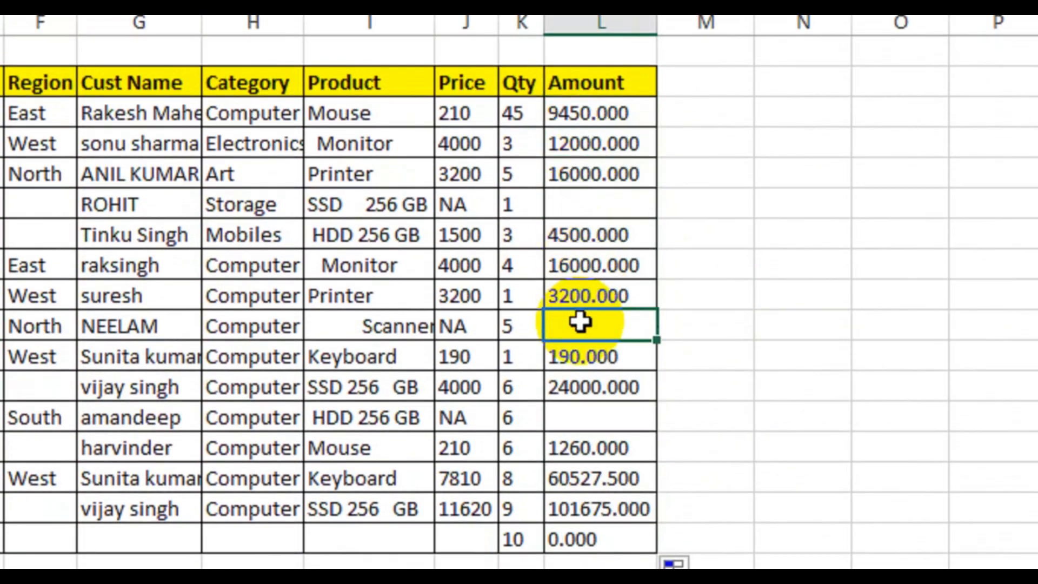
left_click(579, 419)
left_click(590, 327)
left_click(592, 205)
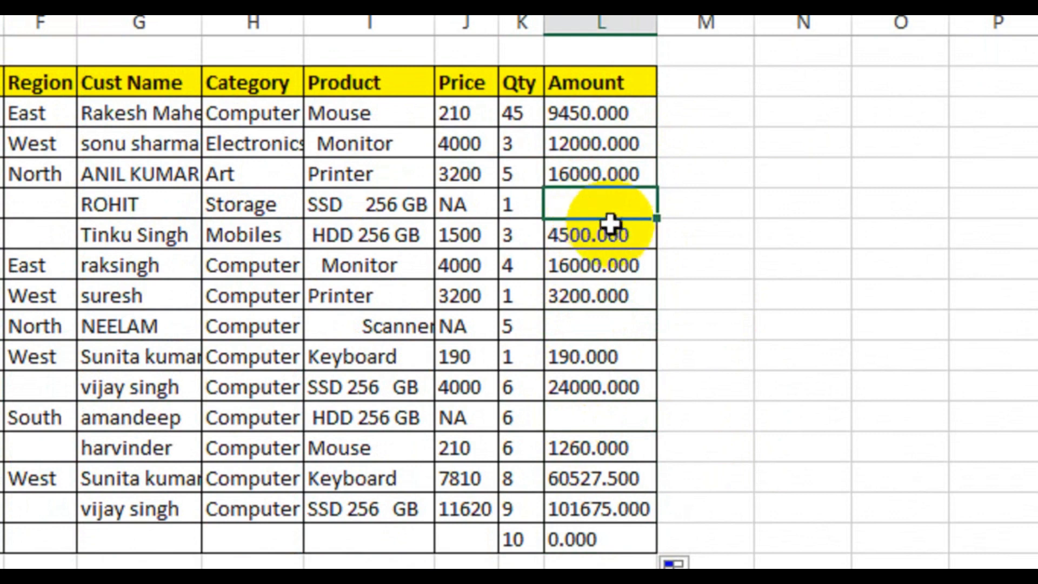